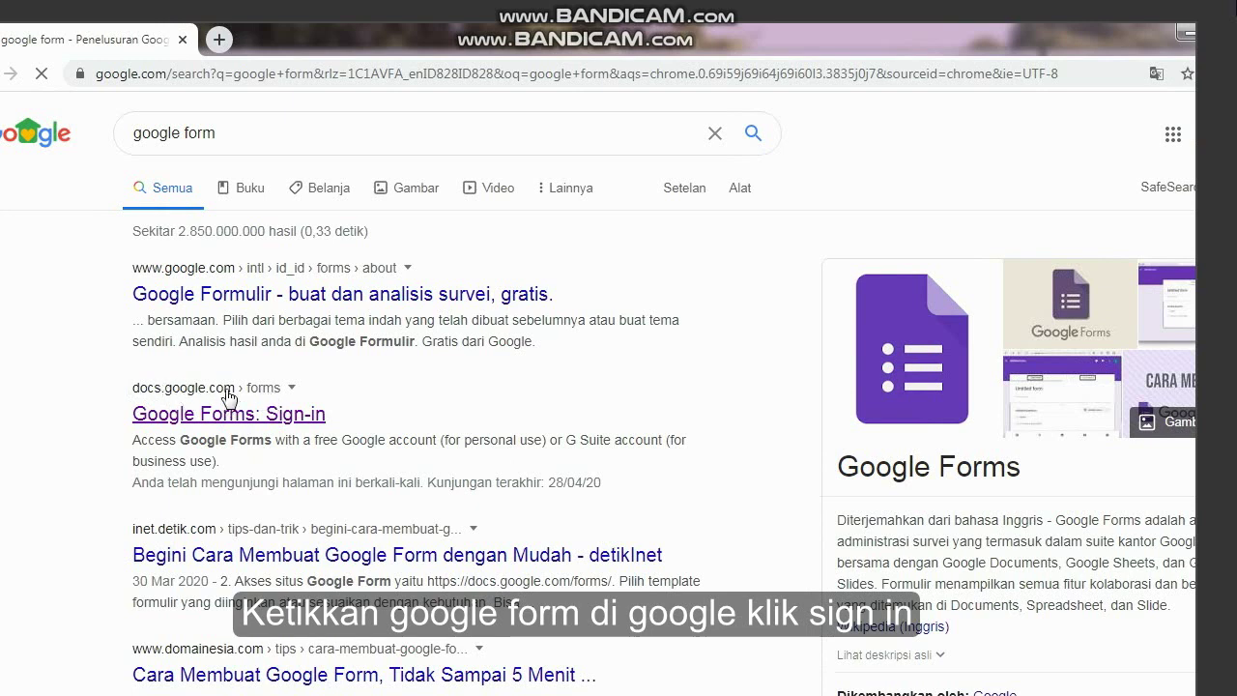
Open Google Forms from its sign-in search result, choose the Formulir section and start a blank (Kosong) form.
{"action": "left_click", "coordinate": [259, 416]}
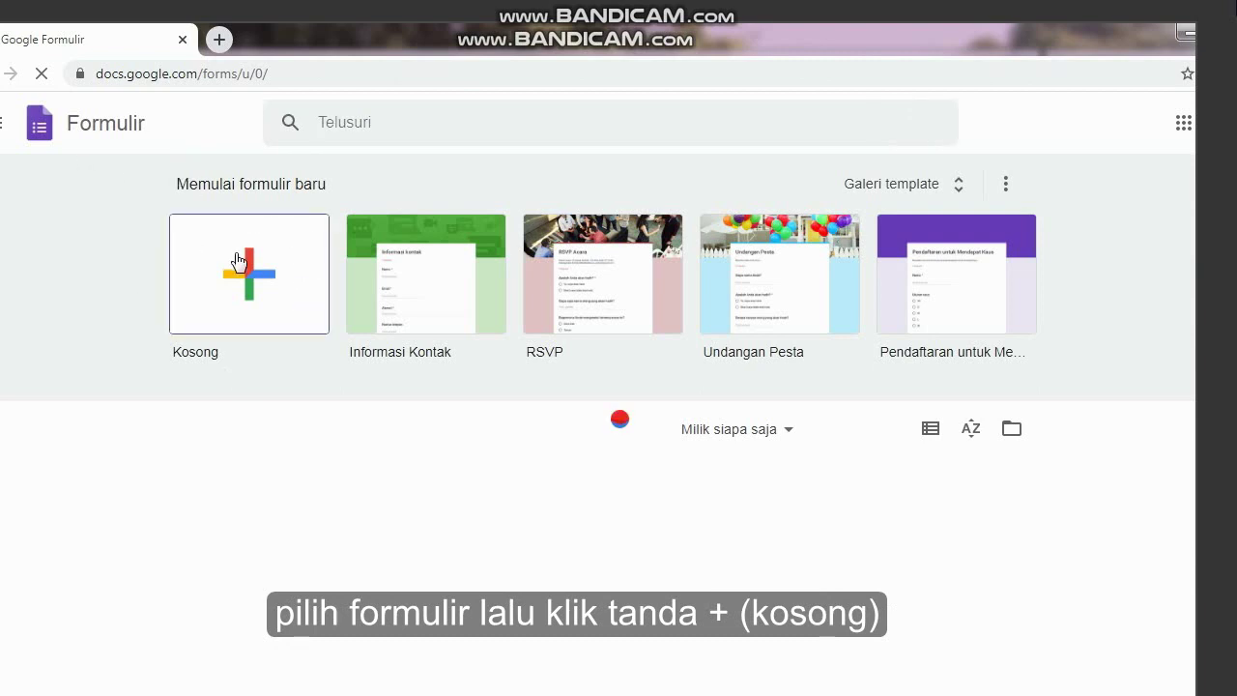
{"action": "left_click", "coordinate": [5, 123]}
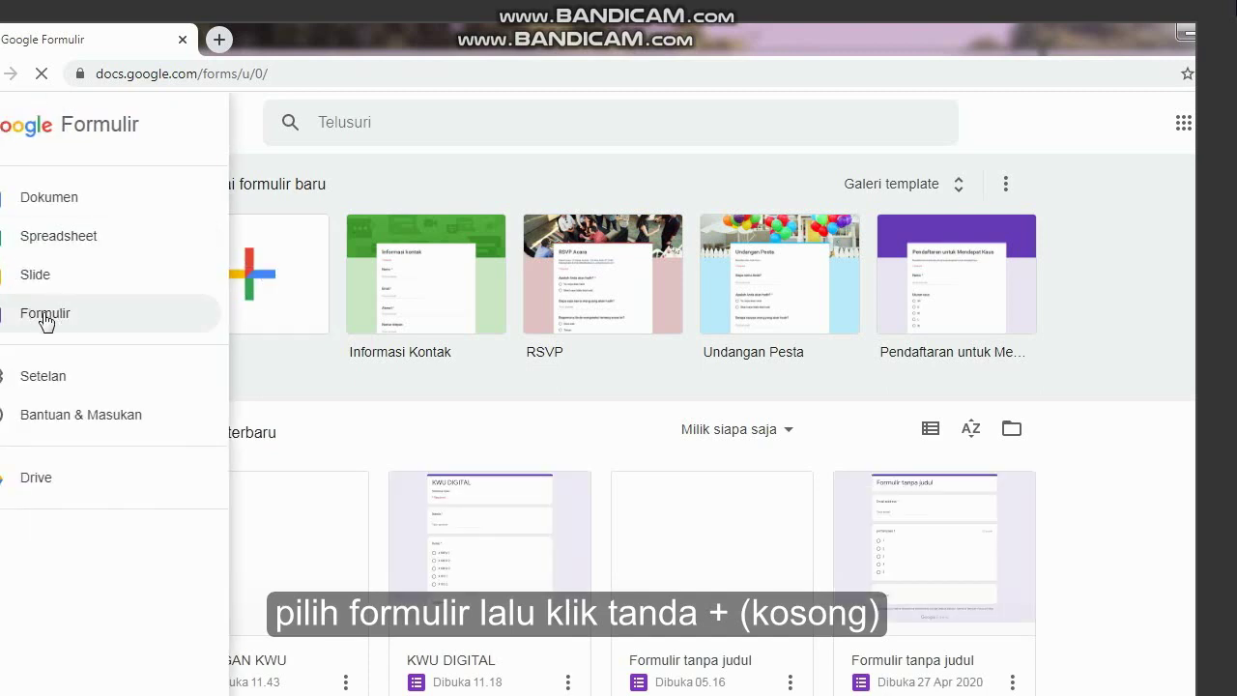
{"action": "left_click", "coordinate": [255, 353]}
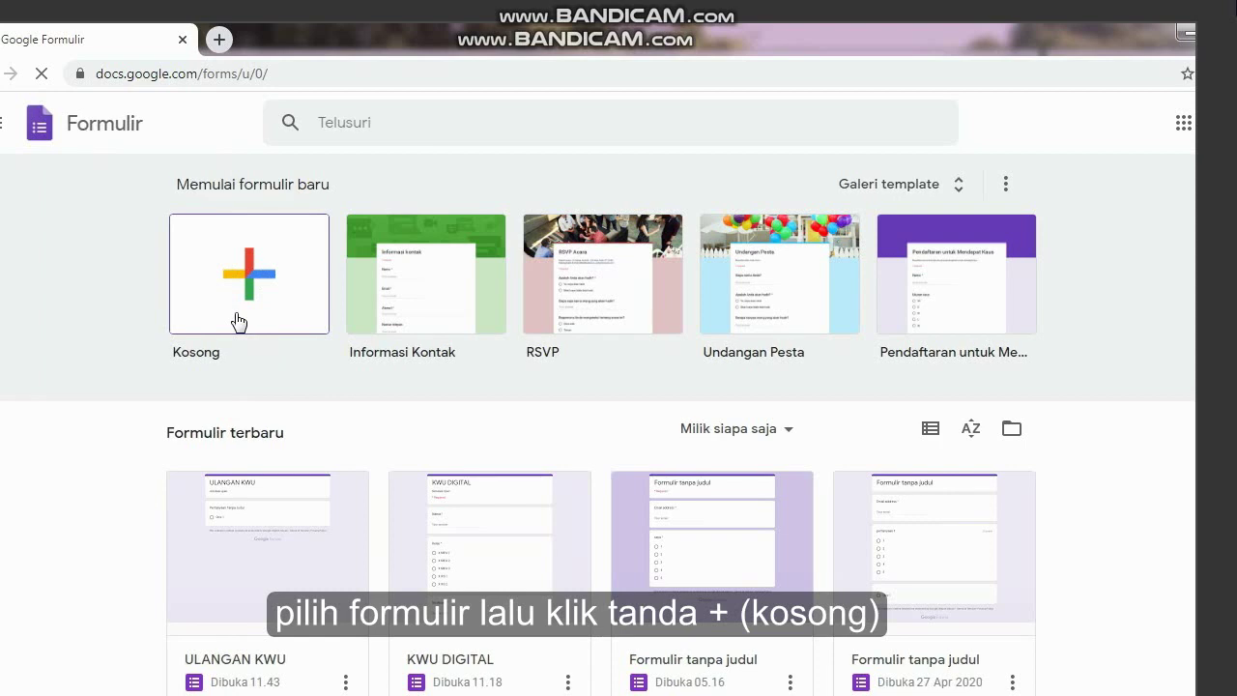
{"action": "left_click", "coordinate": [4, 123]}
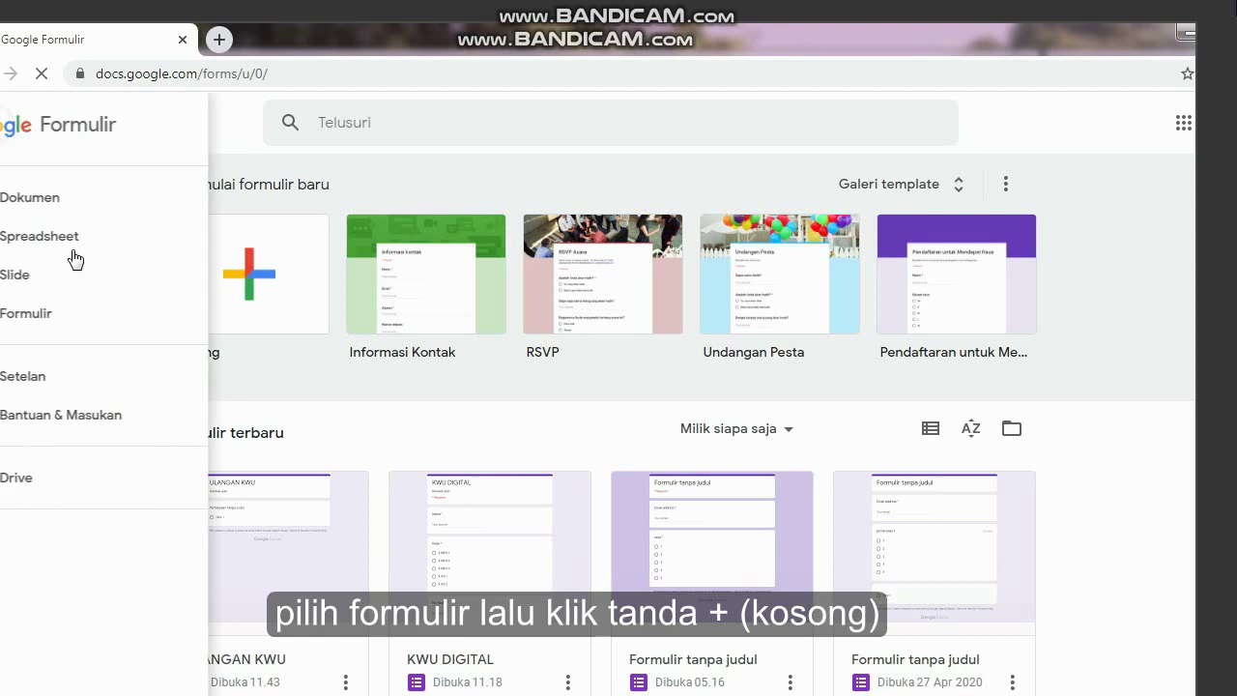
{"action": "left_click", "coordinate": [83, 314]}
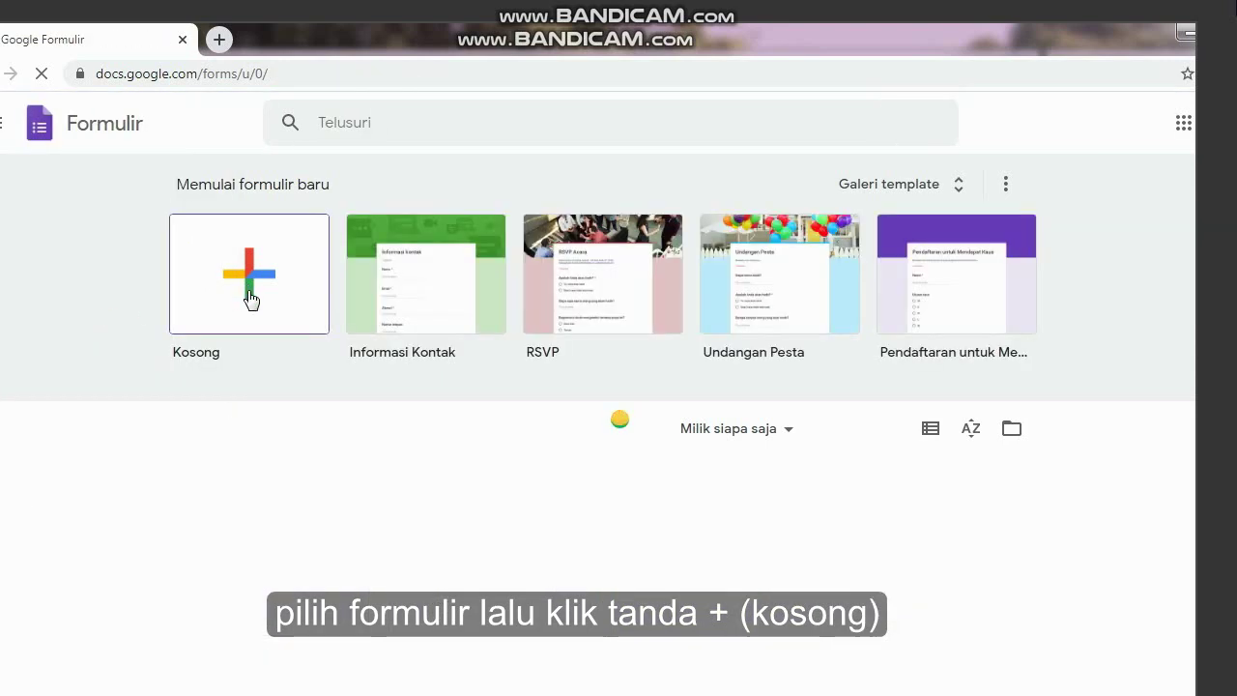
{"action": "left_click", "coordinate": [249, 294]}
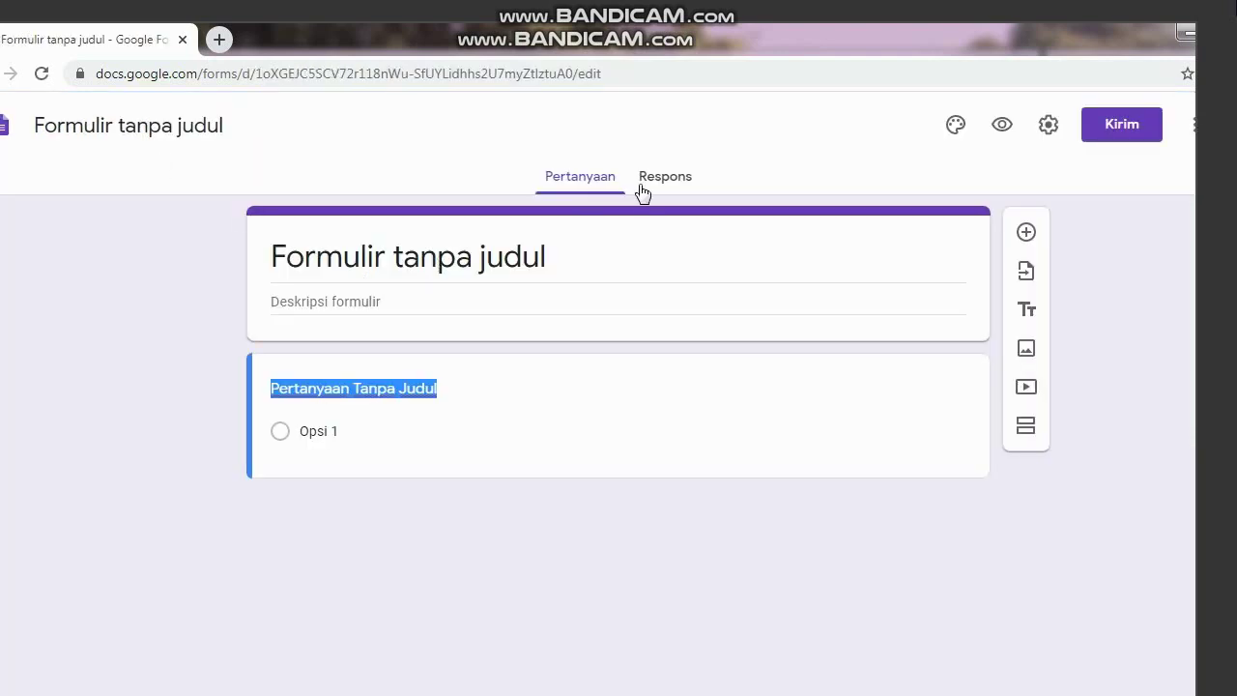
Name the untitled form "Ujian Online KWU" and apply the same name to the form's heading.
{"action": "left_click", "coordinate": [145, 132]}
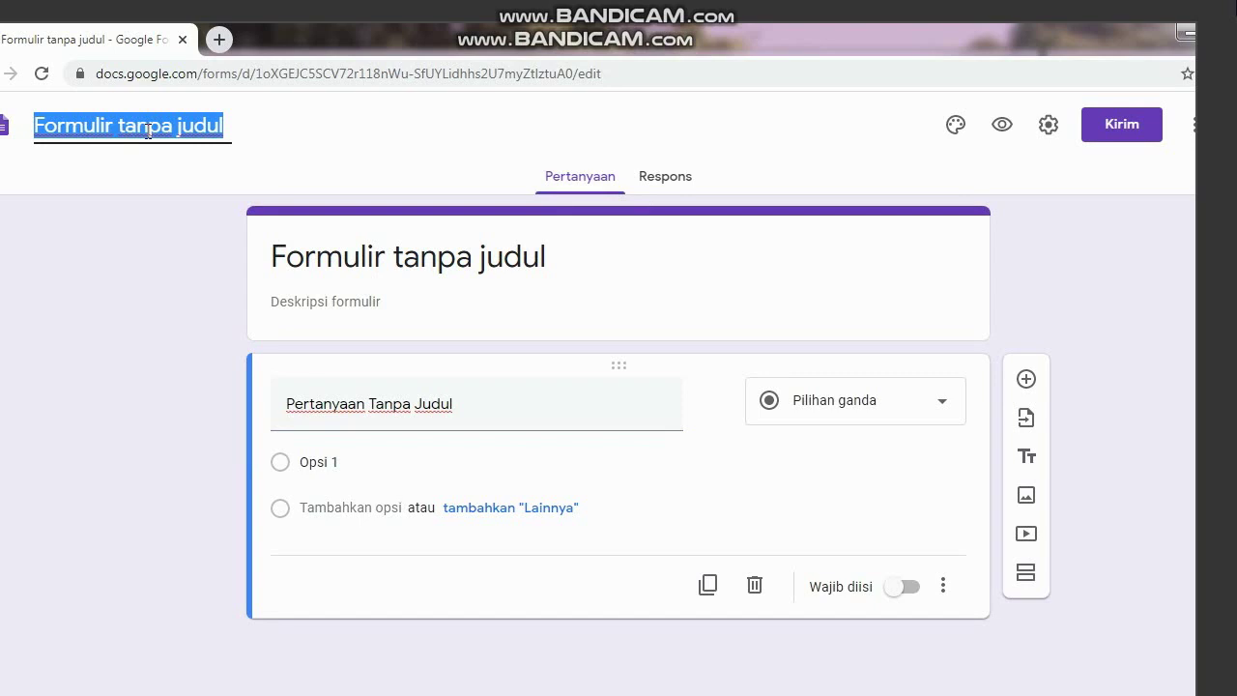
{"action": "type", "text": "Ujian"}
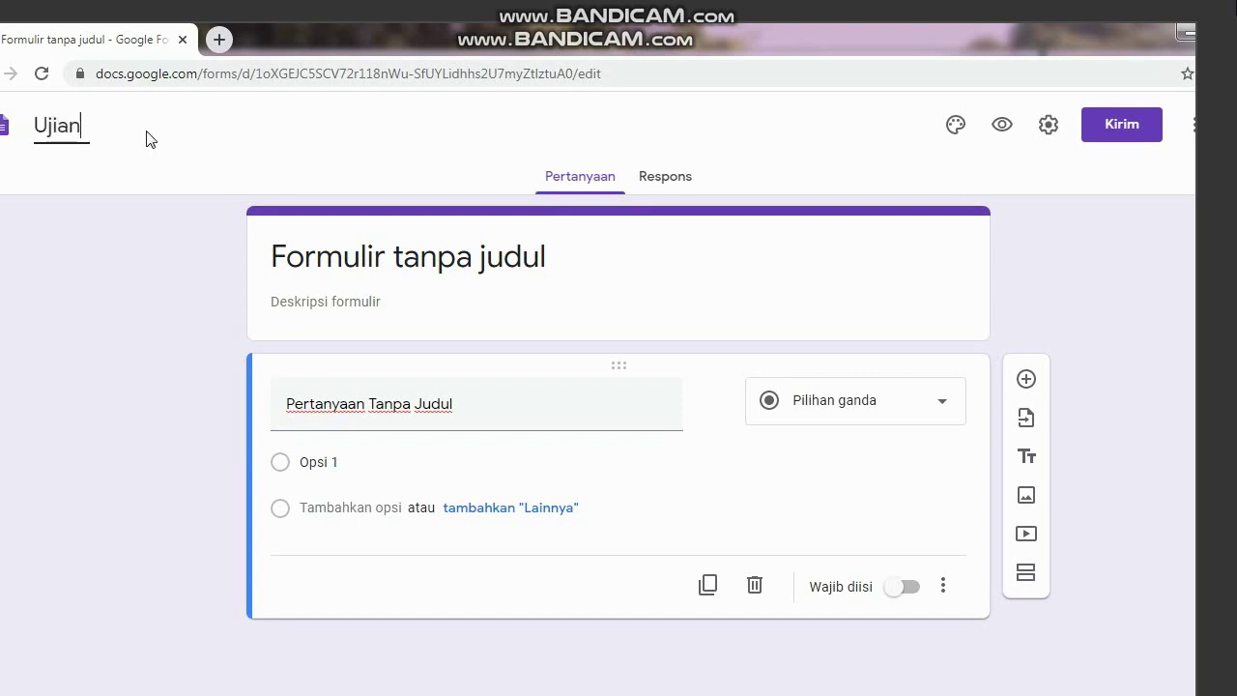
{"action": "type", "text": " Ojn"}
{"action": "key", "text": "BackSpace"}
{"action": "key", "text": "BackSpace"}
{"action": "type", "text": "nline"}
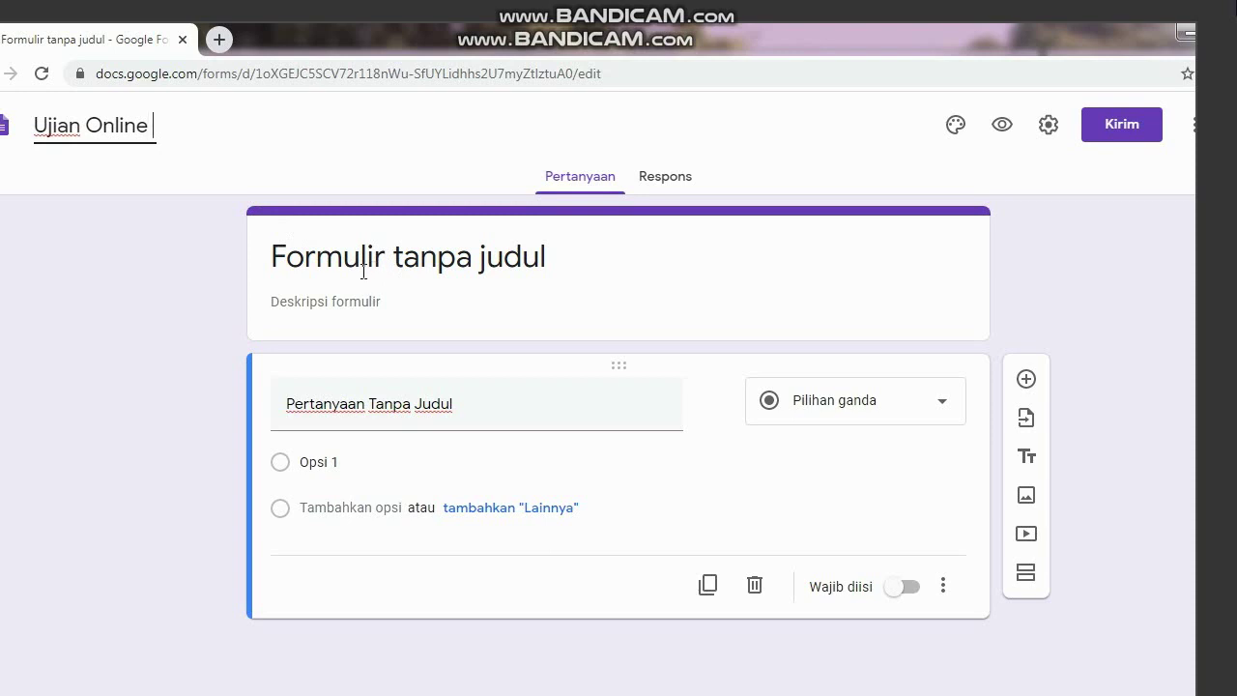
{"action": "type", "text": " KWU"}
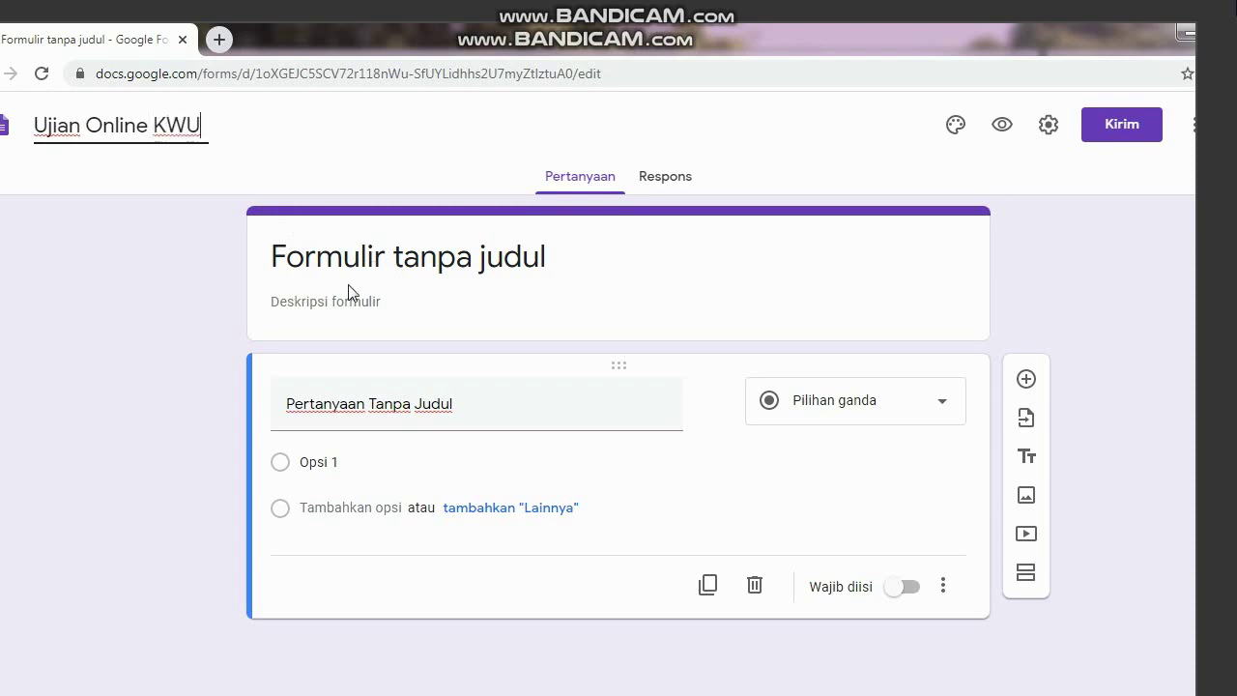
{"action": "left_click", "coordinate": [449, 262]}
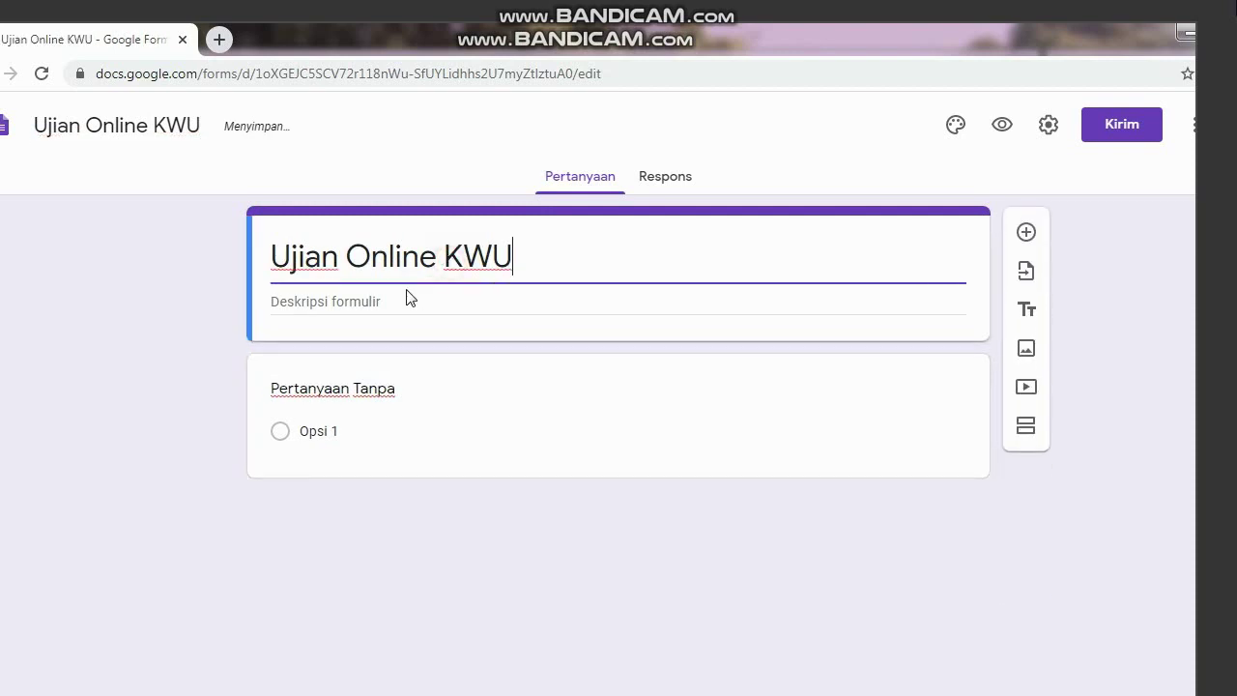
Enter "Jawab Semua Pertanyaan" as the form description and add a new question below the header.
{"action": "left_click", "coordinate": [407, 299]}
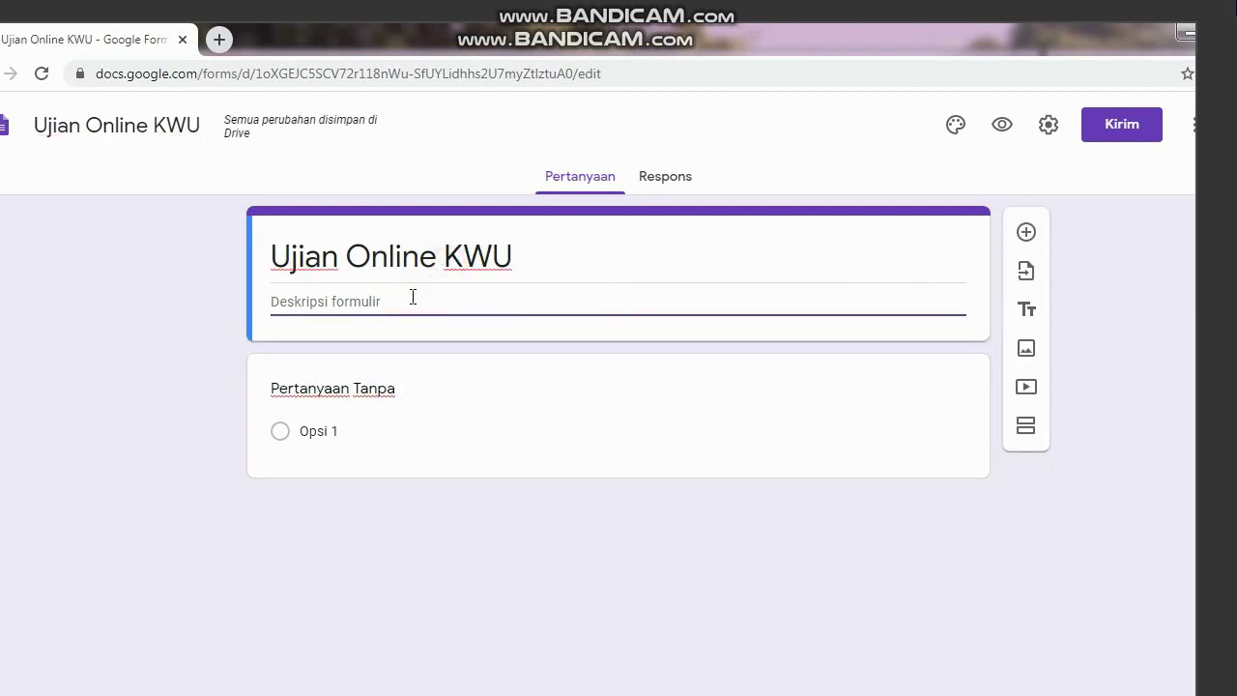
{"action": "type", "text": "S"}
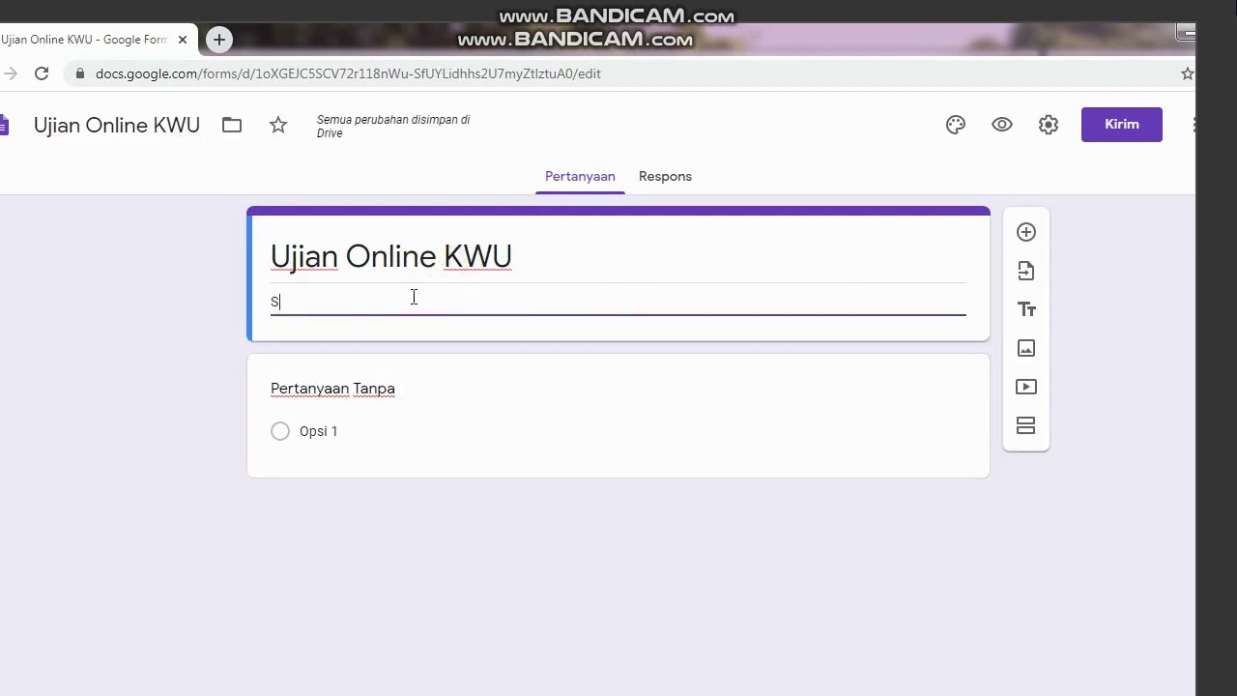
{"action": "key", "text": "BackSpace"}
{"action": "type", "text": "Jawab Semua Pertanyaan"}
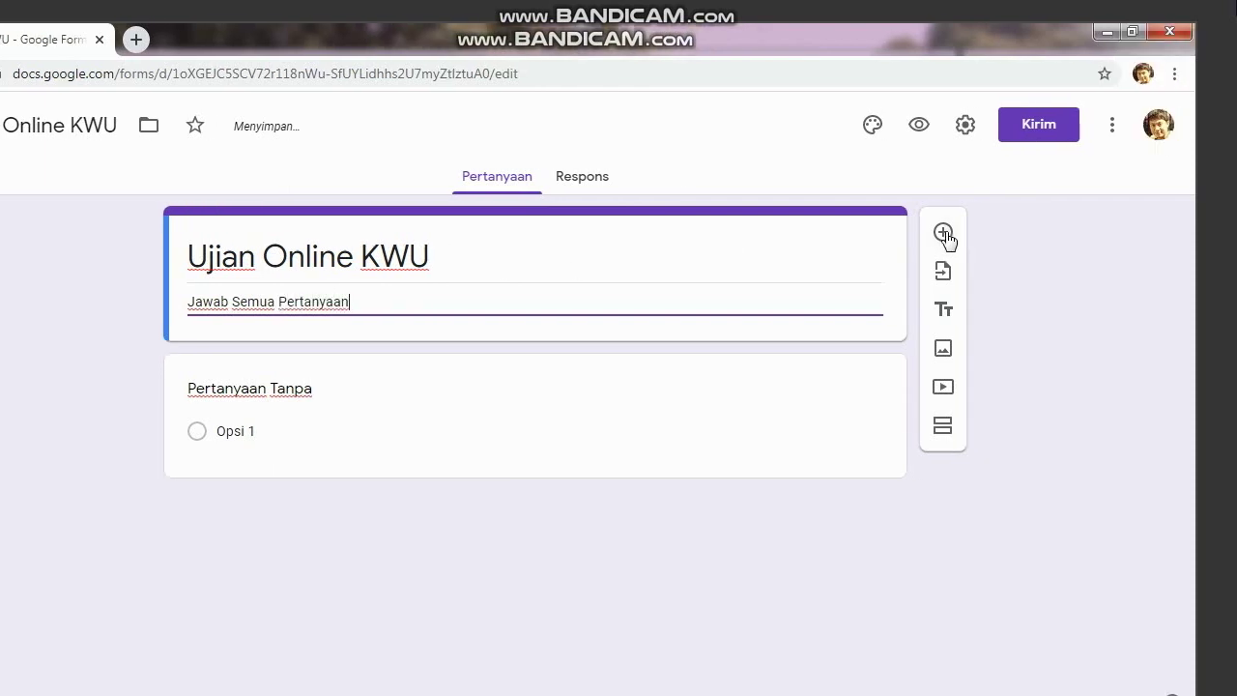
{"action": "left_click", "coordinate": [1073, 196]}
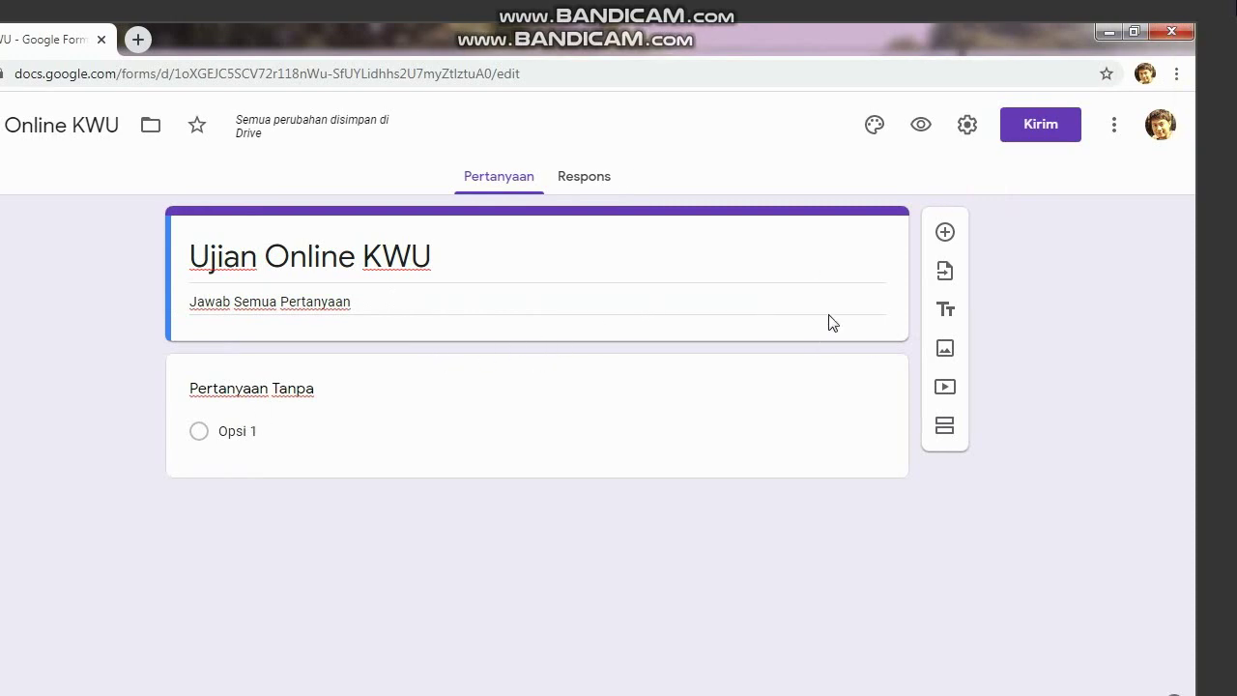
{"action": "left_click", "coordinate": [942, 235]}
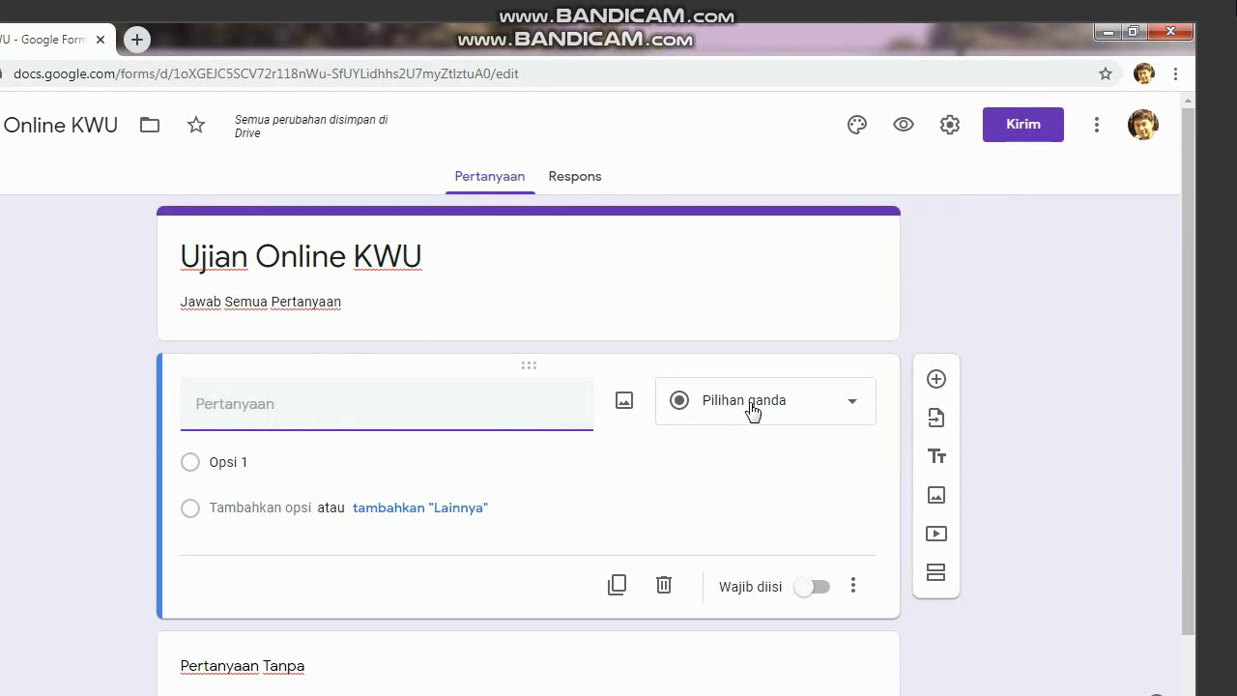
Turn the form into a quiz in the settings, keeping grade release right after each submission, and save.
{"action": "left_click", "coordinate": [948, 126]}
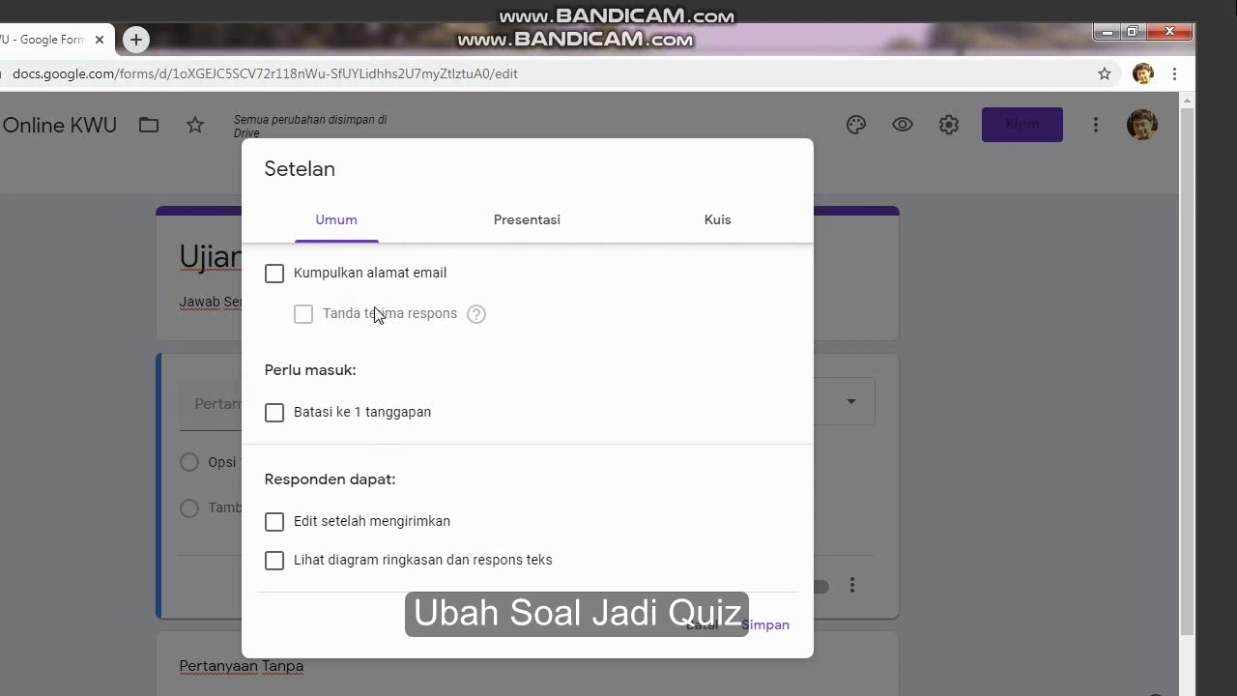
{"action": "left_click", "coordinate": [716, 225]}
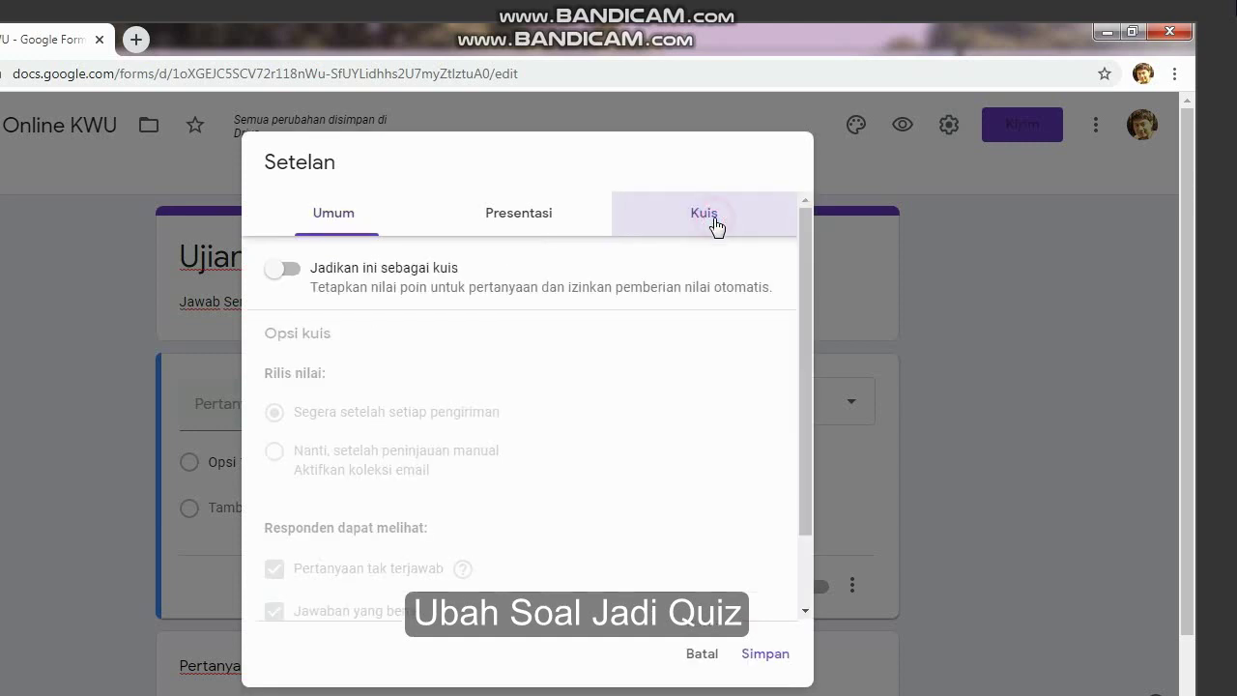
{"action": "left_click", "coordinate": [295, 279]}
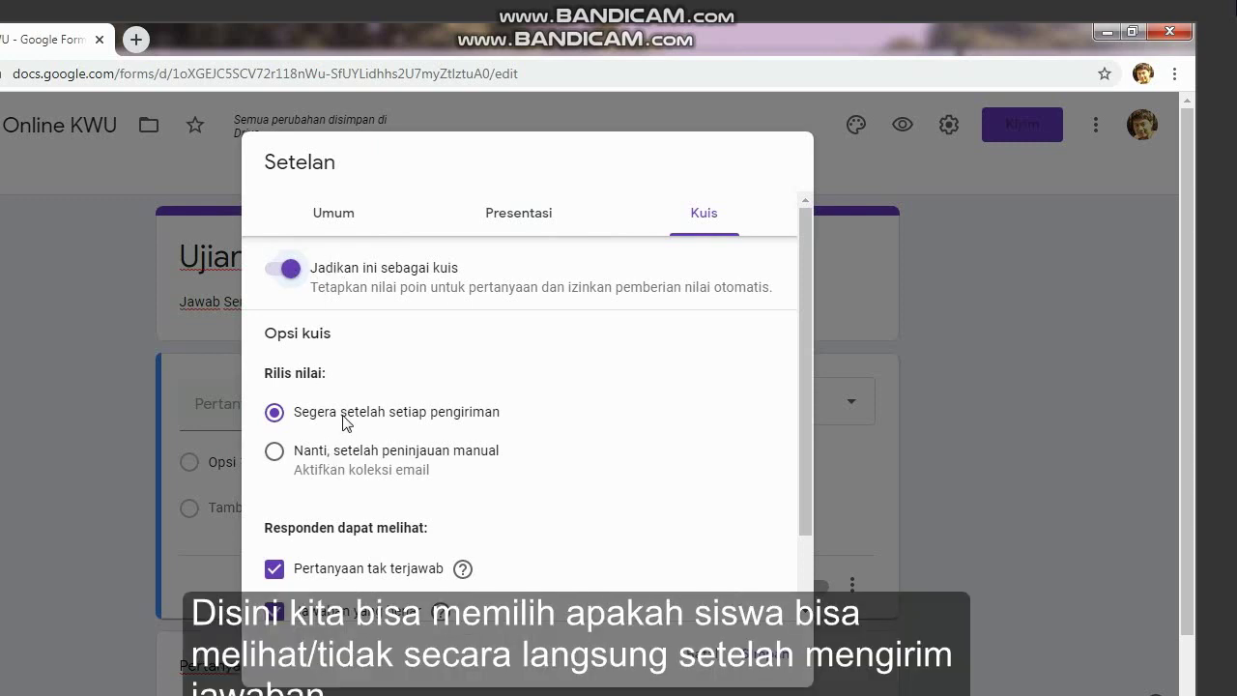
{"action": "scroll", "coordinate": [343, 422], "scroll_direction": "down", "scroll_amount": 1}
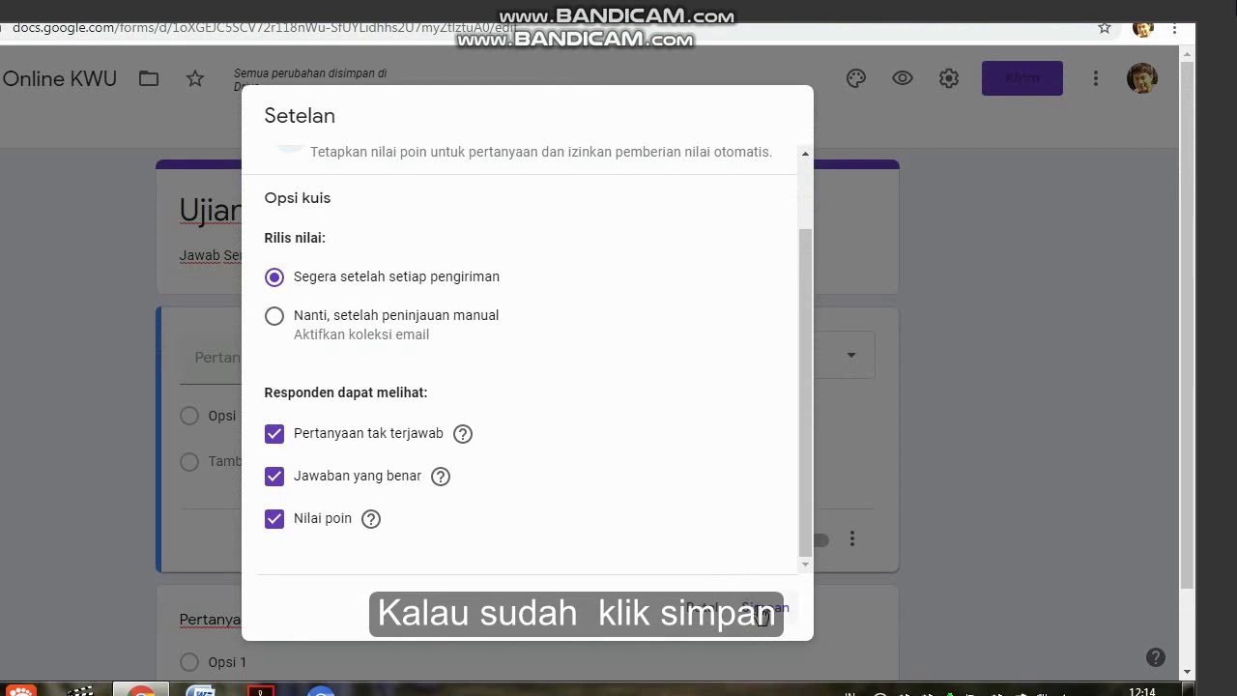
{"action": "left_click", "coordinate": [763, 611]}
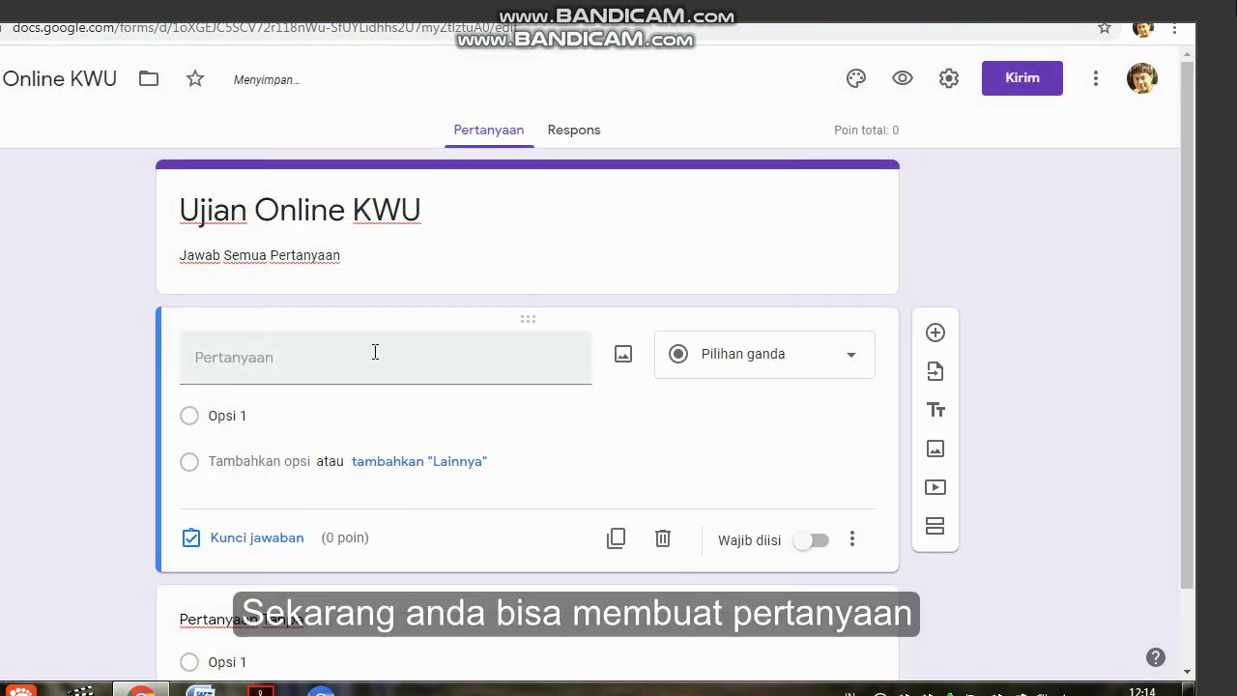
Set the new question to short answer (Jawaban singkat), title it "Nama siswa" and make it required.
{"action": "left_click", "coordinate": [710, 366]}
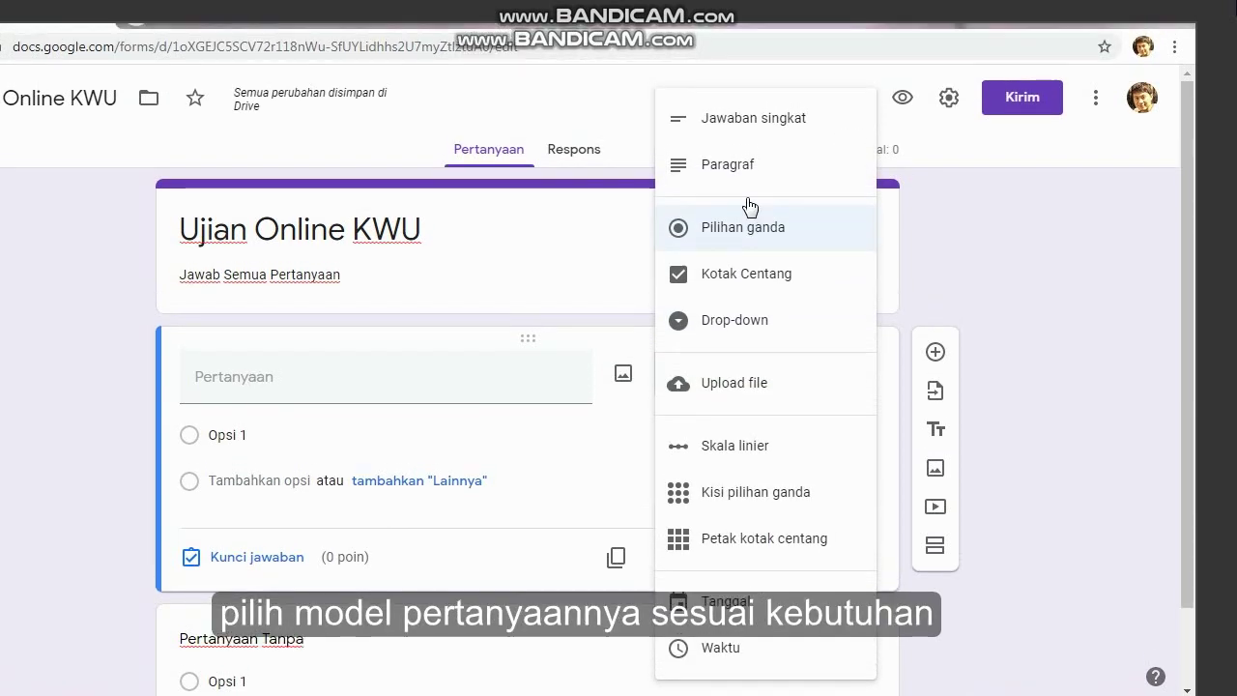
{"action": "left_click", "coordinate": [686, 126]}
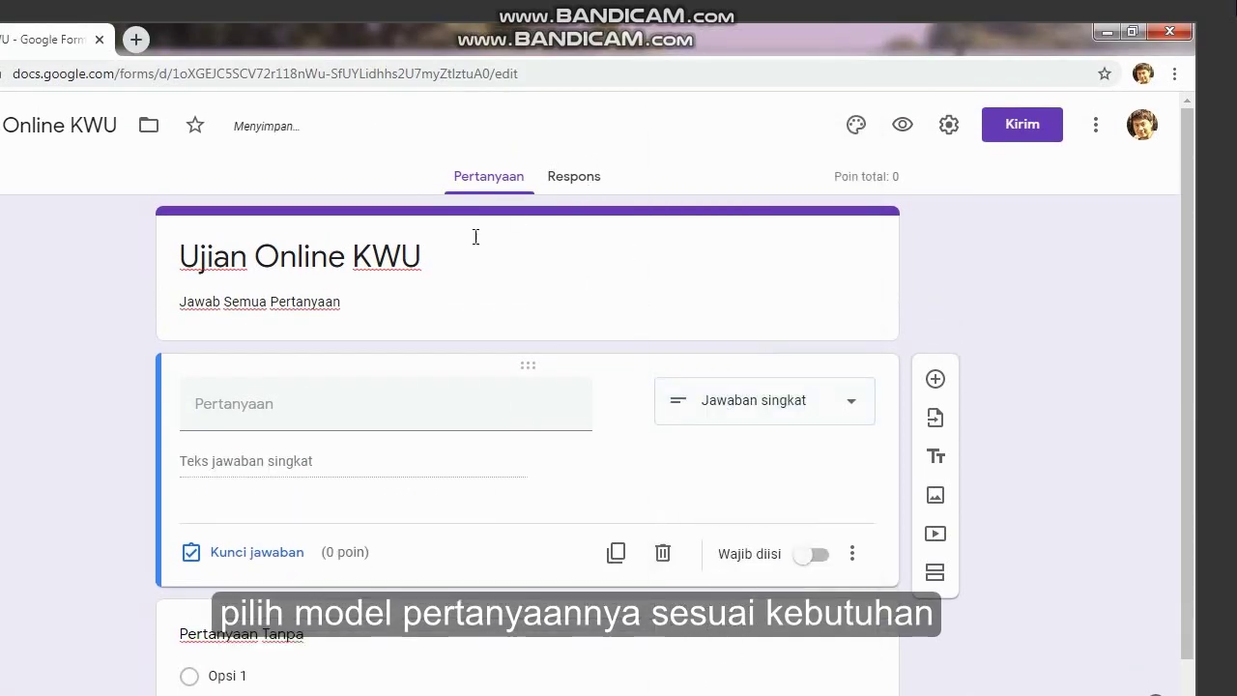
{"action": "left_click", "coordinate": [282, 403]}
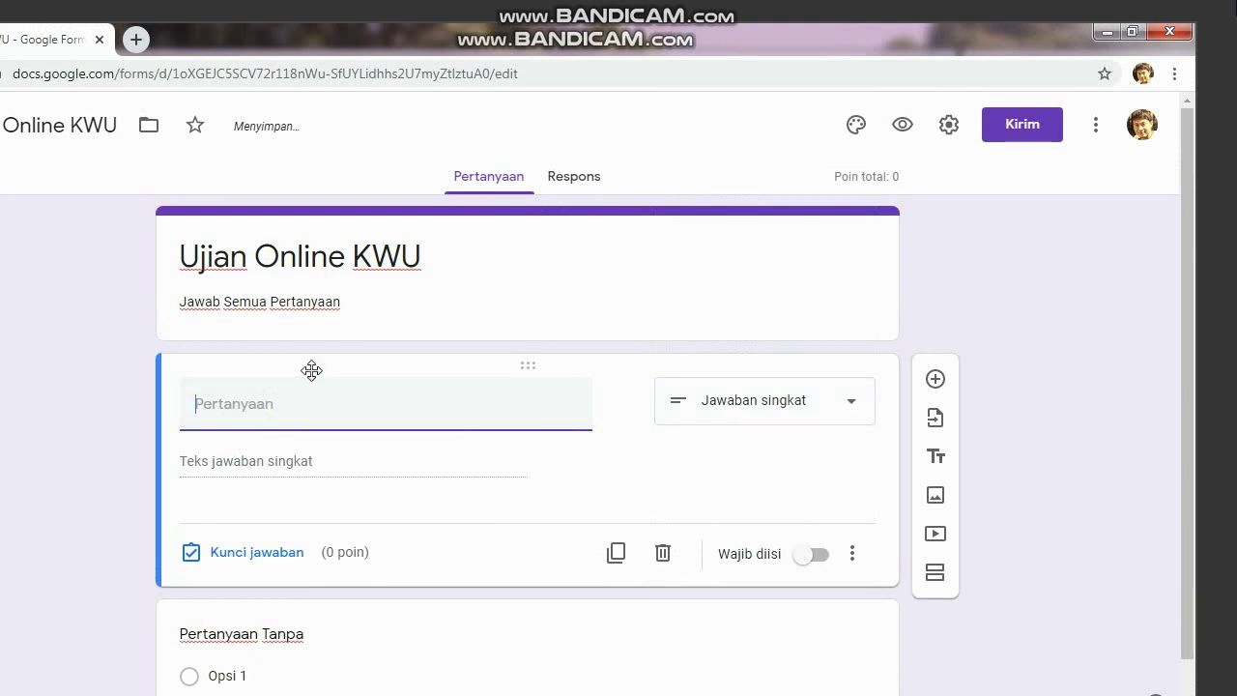
{"action": "type", "text": "Nama"}
{"action": "type", "text": "siswa"}
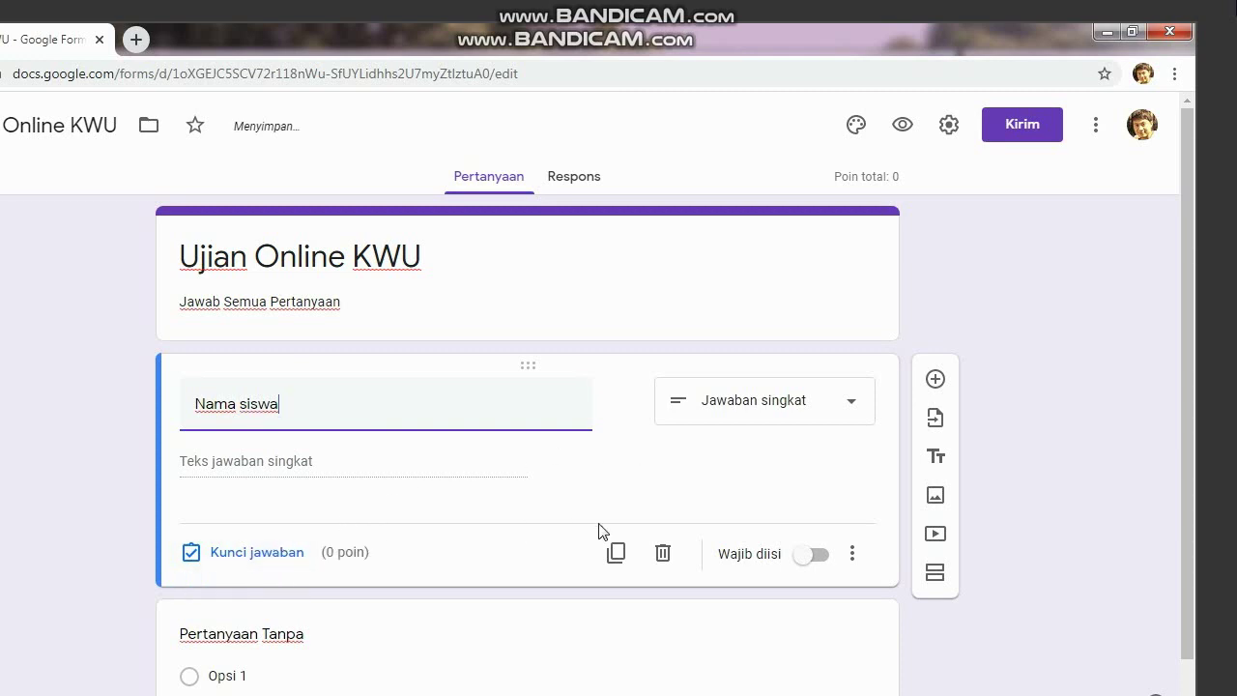
{"action": "left_click", "coordinate": [814, 555]}
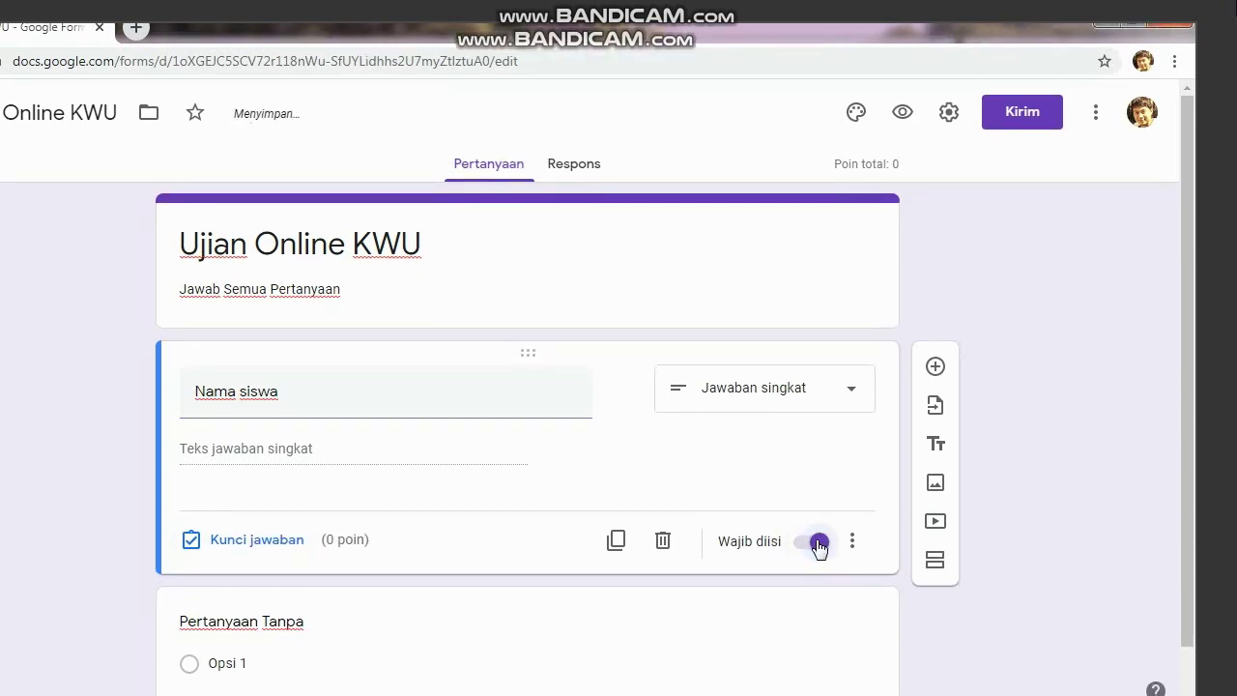
Add another question below "Nama siswa", set it to short answer and title it "Kelas".
{"action": "scroll", "coordinate": [828, 542], "scroll_direction": "down", "scroll_amount": 1}
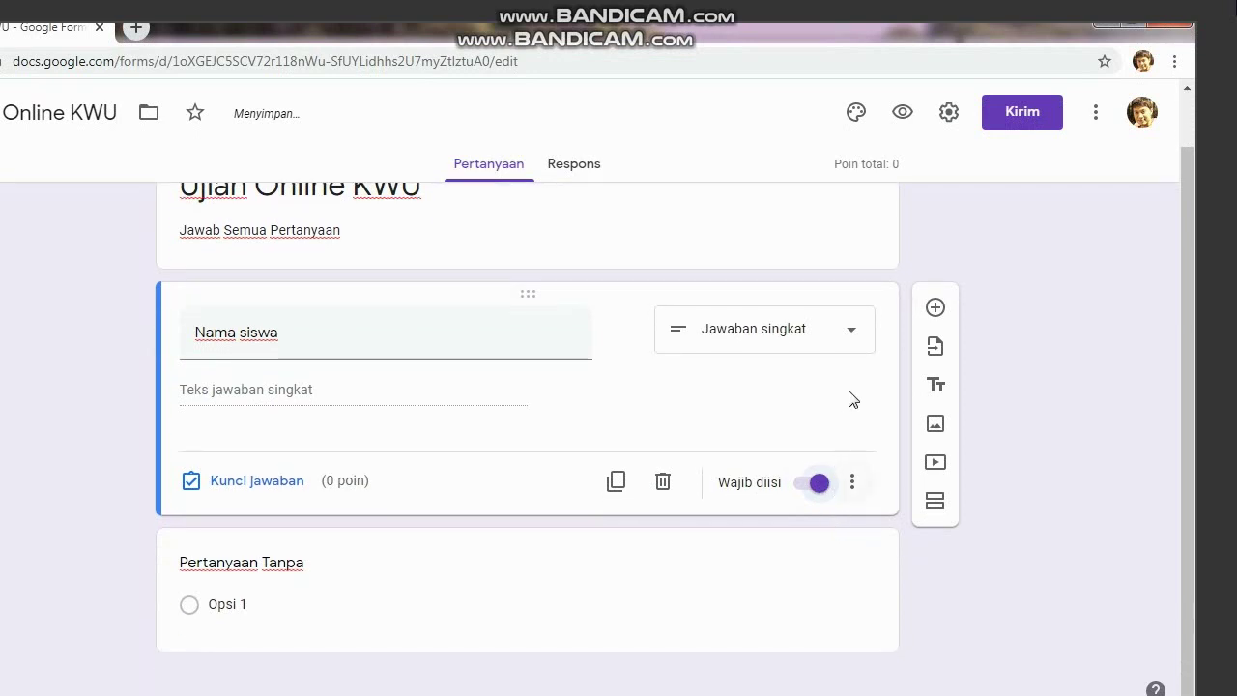
{"action": "left_click", "coordinate": [937, 308]}
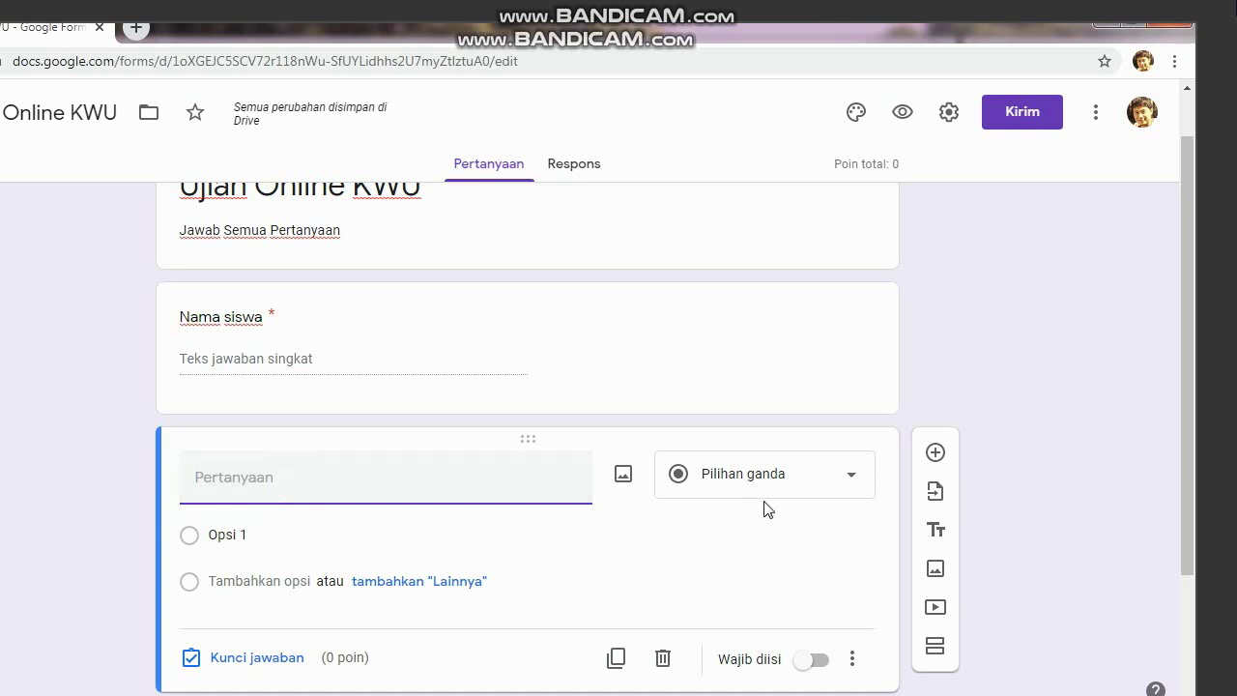
{"action": "left_click", "coordinate": [776, 477]}
{"action": "left_click", "coordinate": [779, 155]}
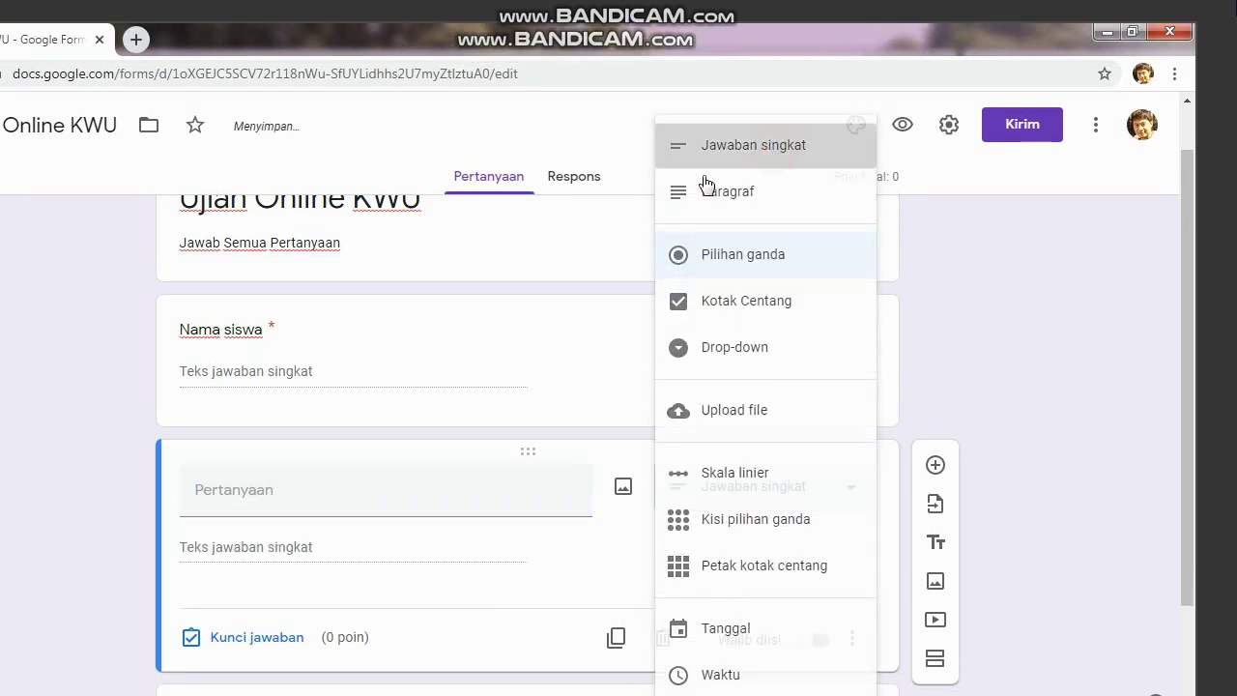
{"action": "left_click", "coordinate": [274, 490]}
{"action": "type", "text": "Kelas"}
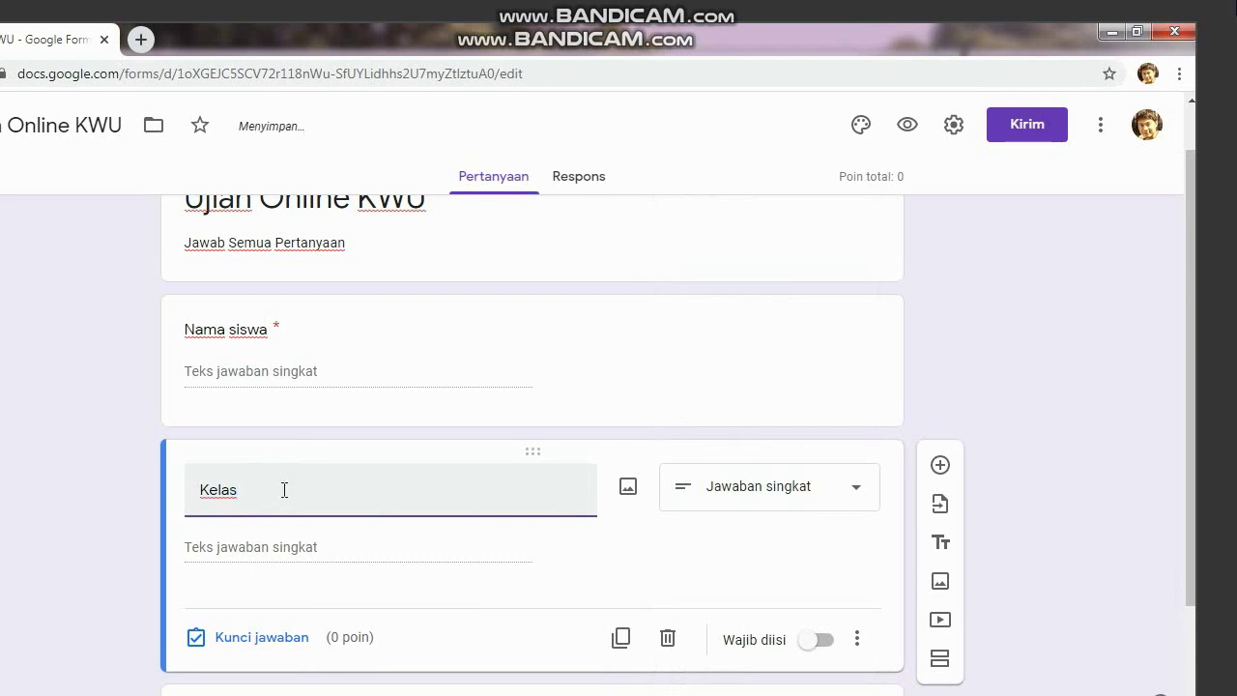
Change the "Kelas" question to multiple choice (Pilihan ganda) and set its first option to "X MIPA 1".
{"action": "left_click", "coordinate": [693, 498]}
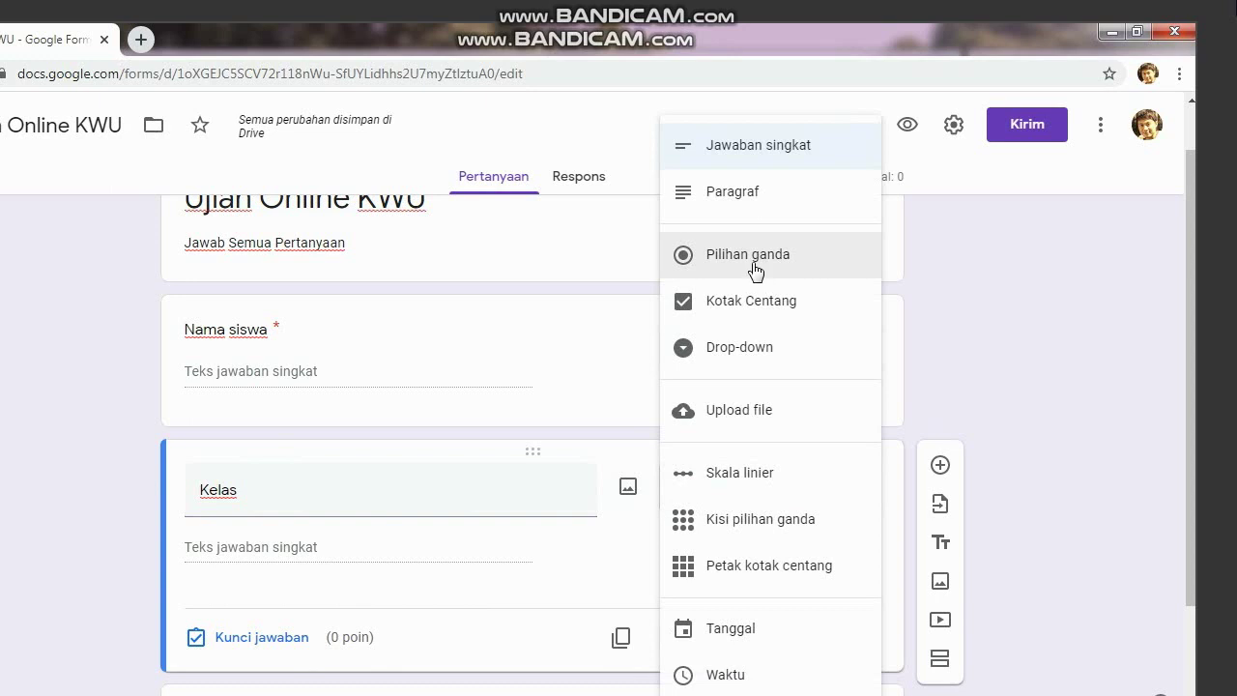
{"action": "left_click", "coordinate": [755, 270]}
{"action": "scroll", "coordinate": [312, 480], "scroll_direction": "down", "scroll_amount": 1}
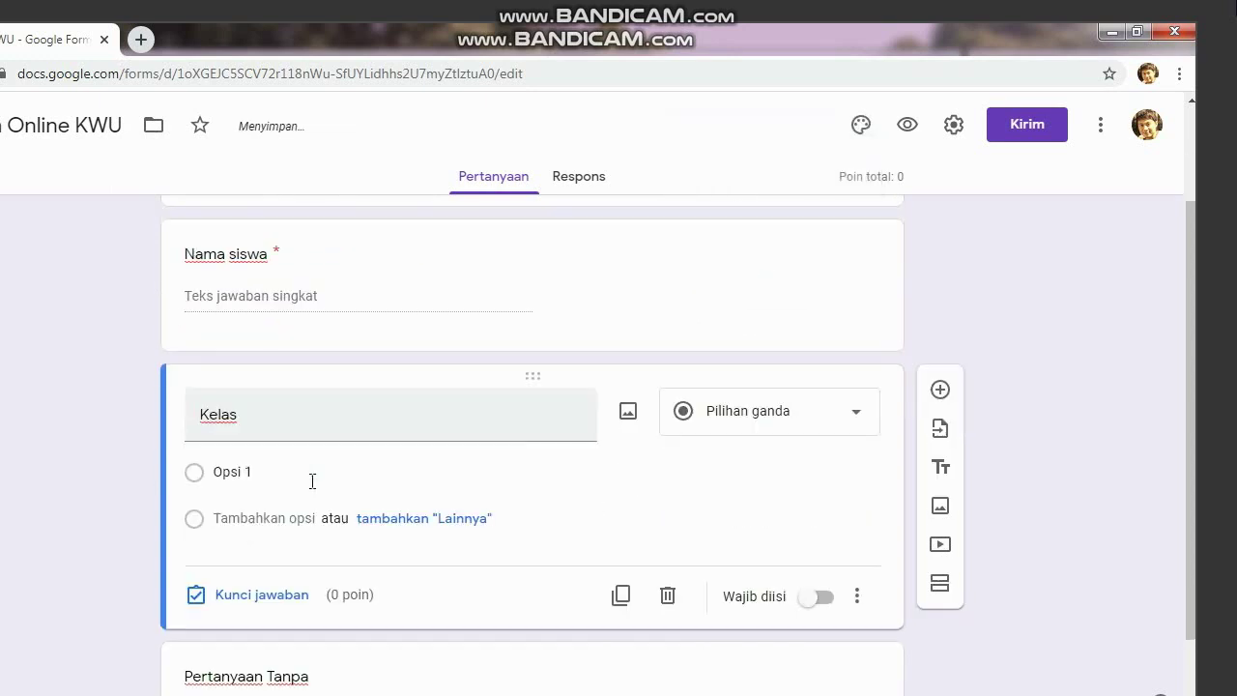
{"action": "left_click", "coordinate": [241, 453]}
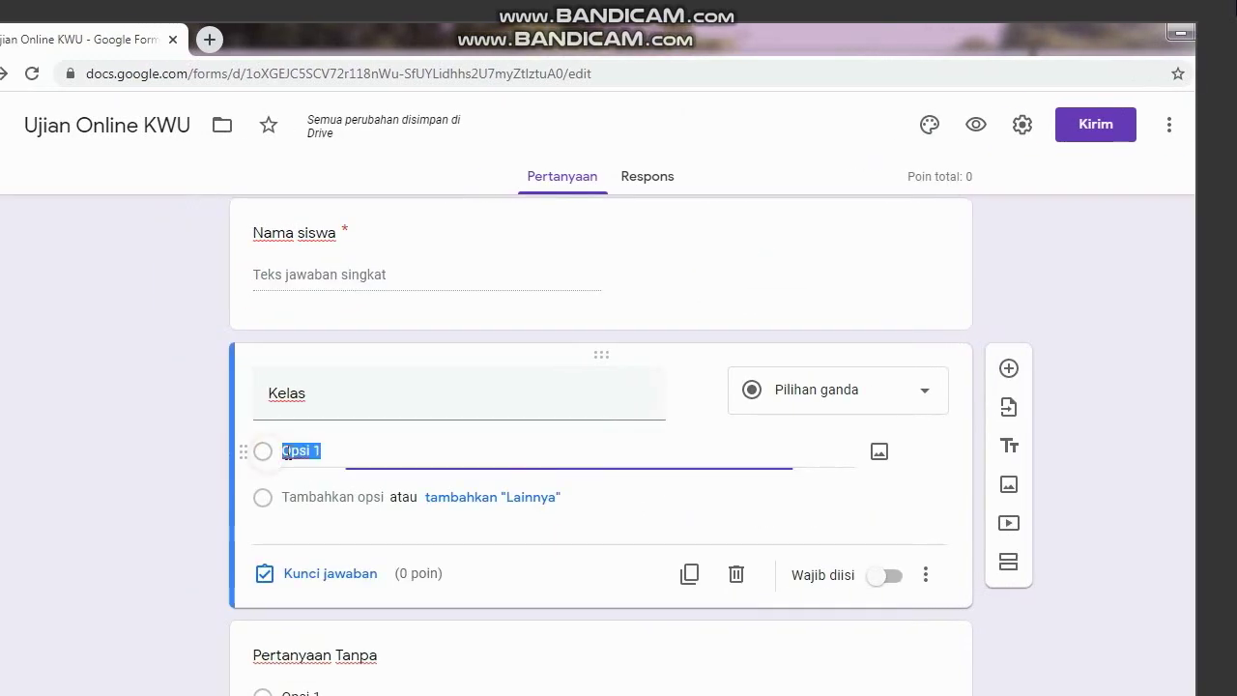
{"action": "type", "text": "X MIPA"}
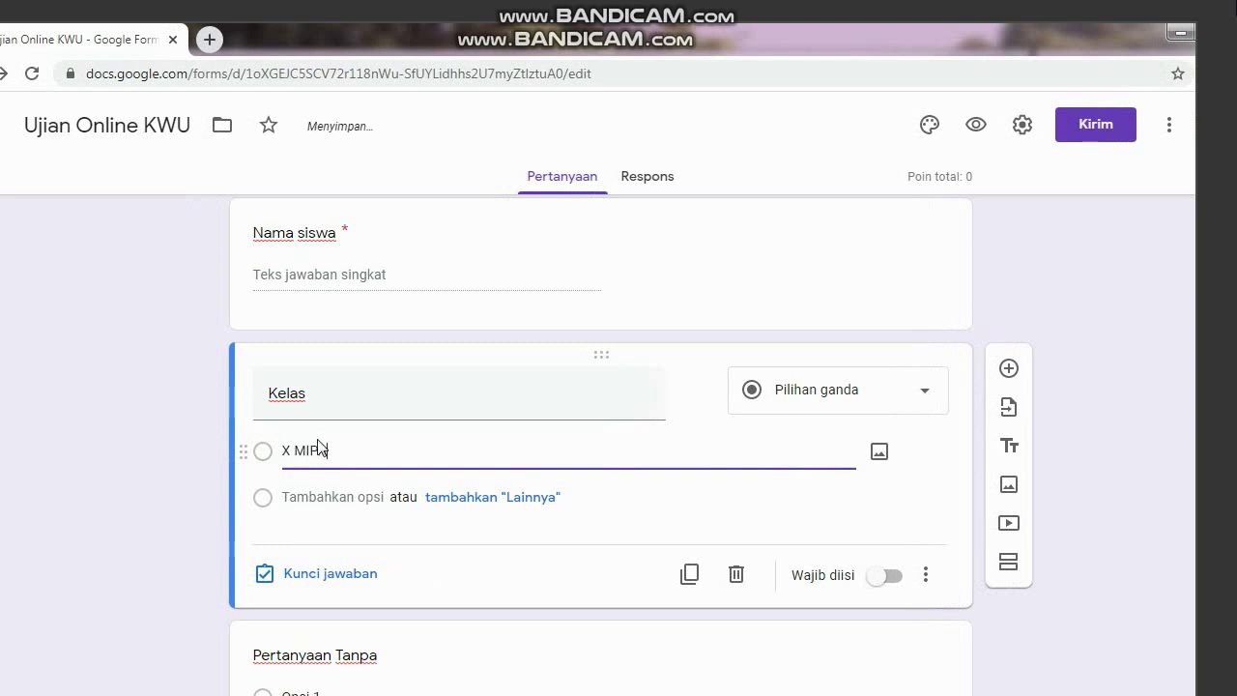
{"action": "type", "text": " 1"}
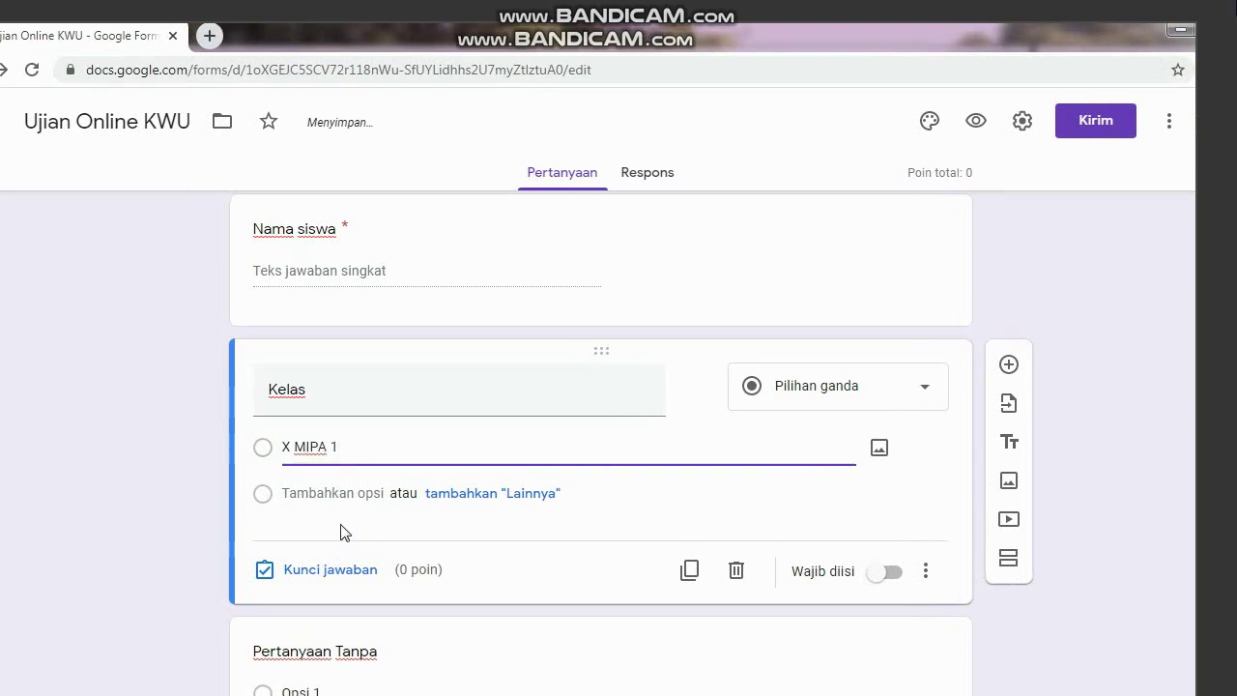
Add a "Lainnya" (other) choice to the "Kelas" question and enter "X MIPA 2" as its second option.
{"action": "left_click", "coordinate": [437, 495]}
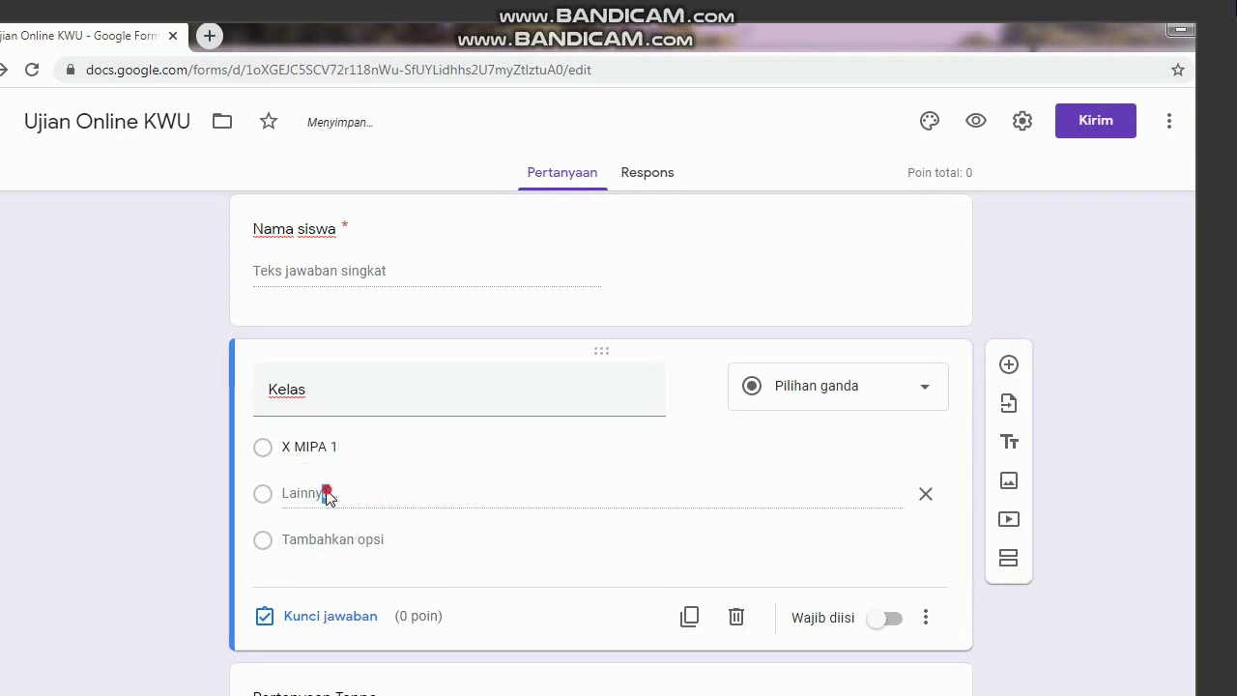
{"action": "left_click", "coordinate": [318, 538]}
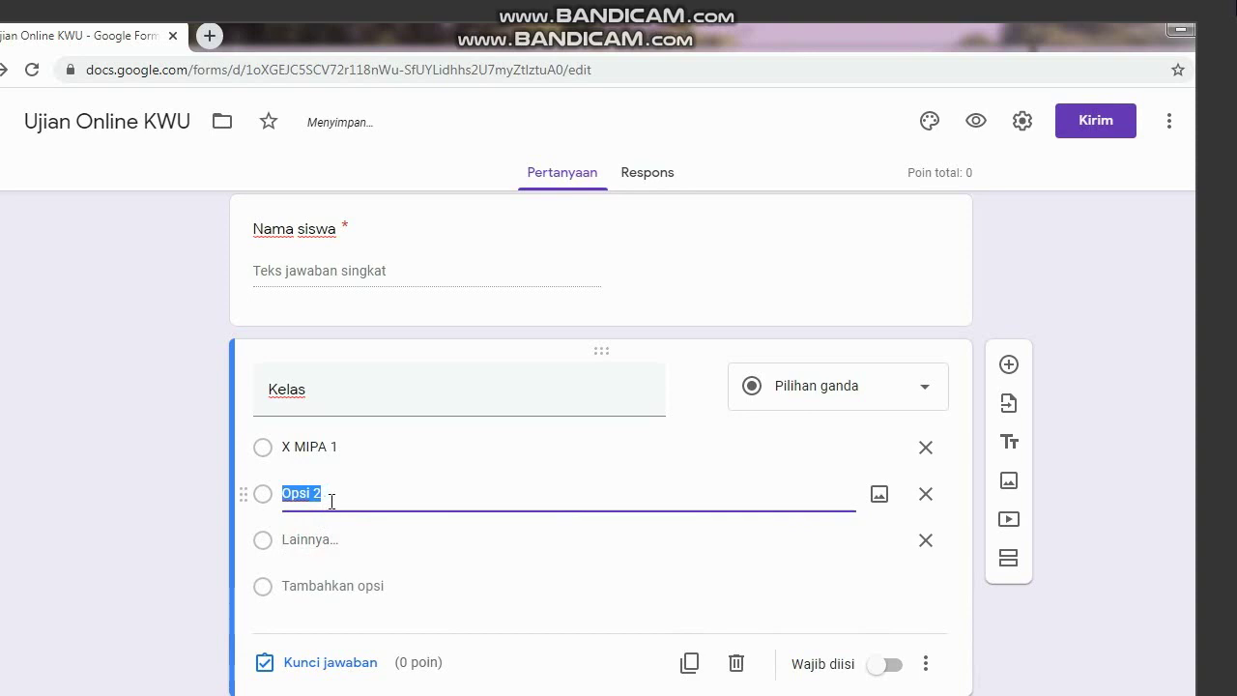
{"action": "type", "text": "X MIPA"}
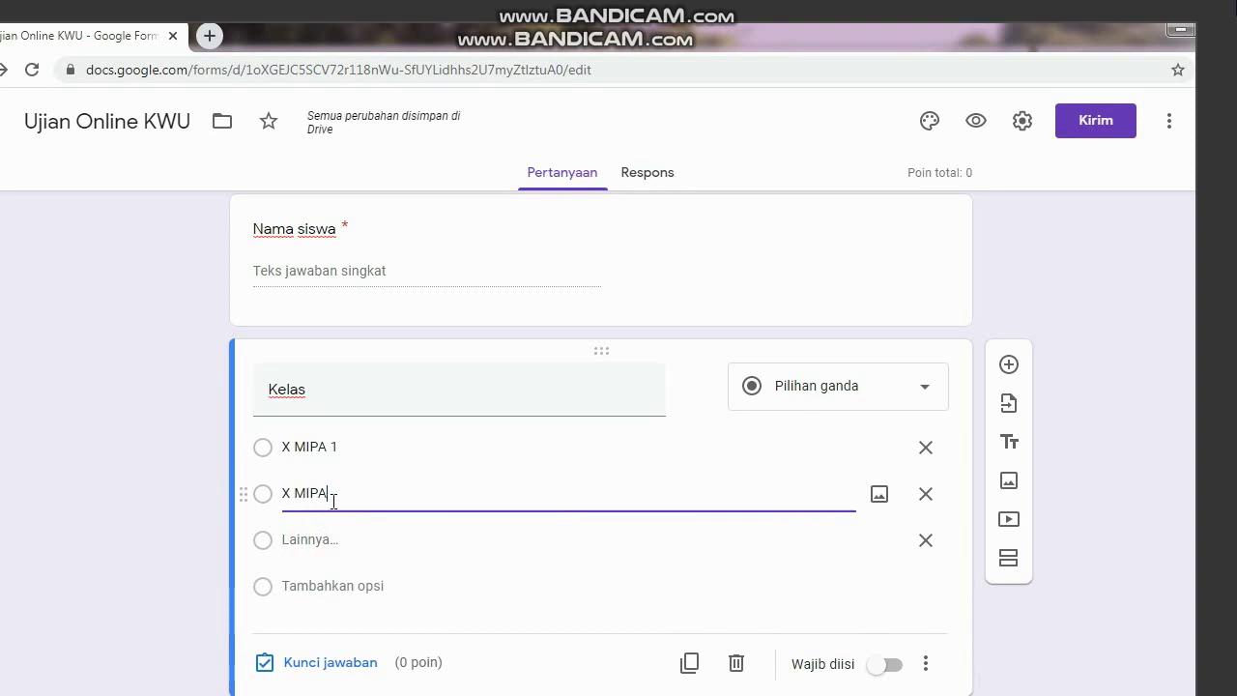
{"action": "type", "text": " 2"}
Add "X MIPA 3" as the third option of the "Kelas" question and make the question required.
{"action": "left_click", "coordinate": [378, 587]}
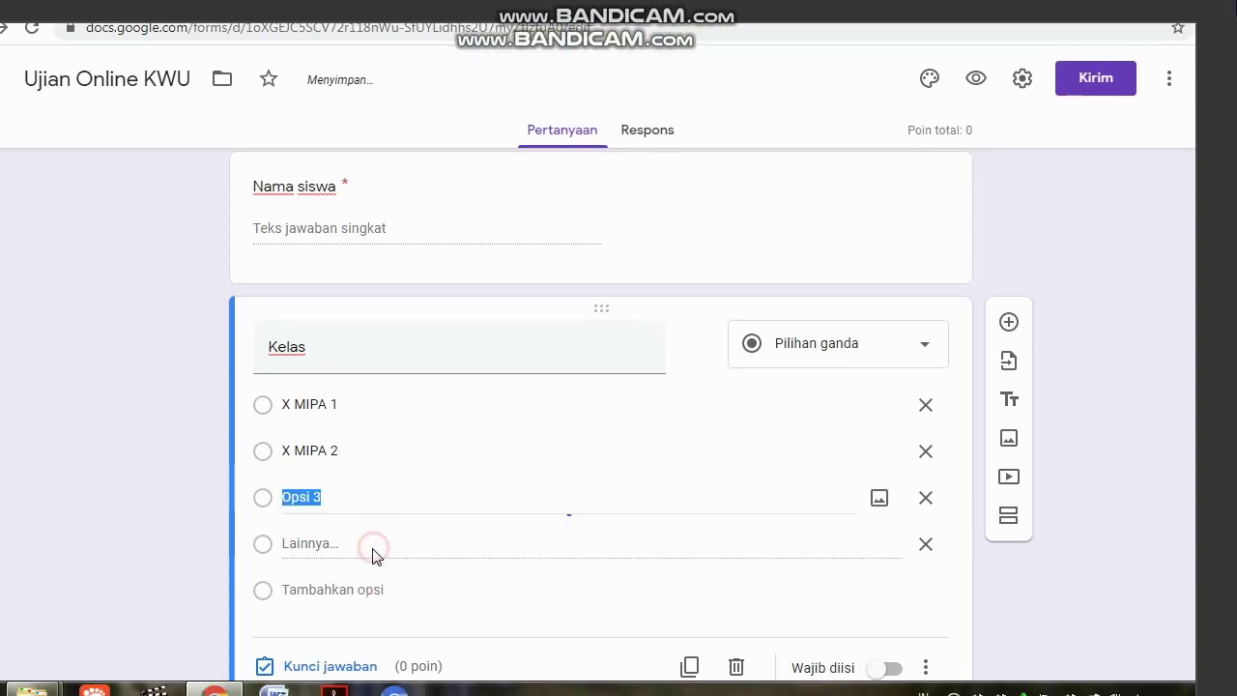
{"action": "type", "text": "X MI"}
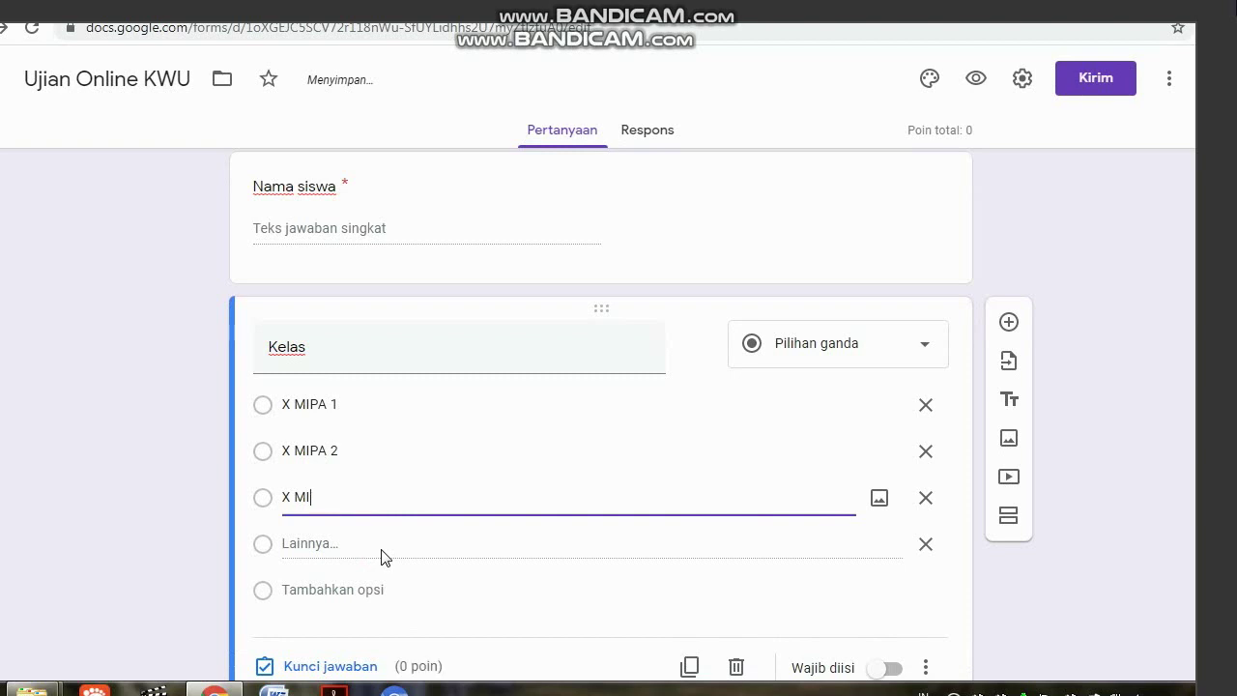
{"action": "type", "text": "PA 3"}
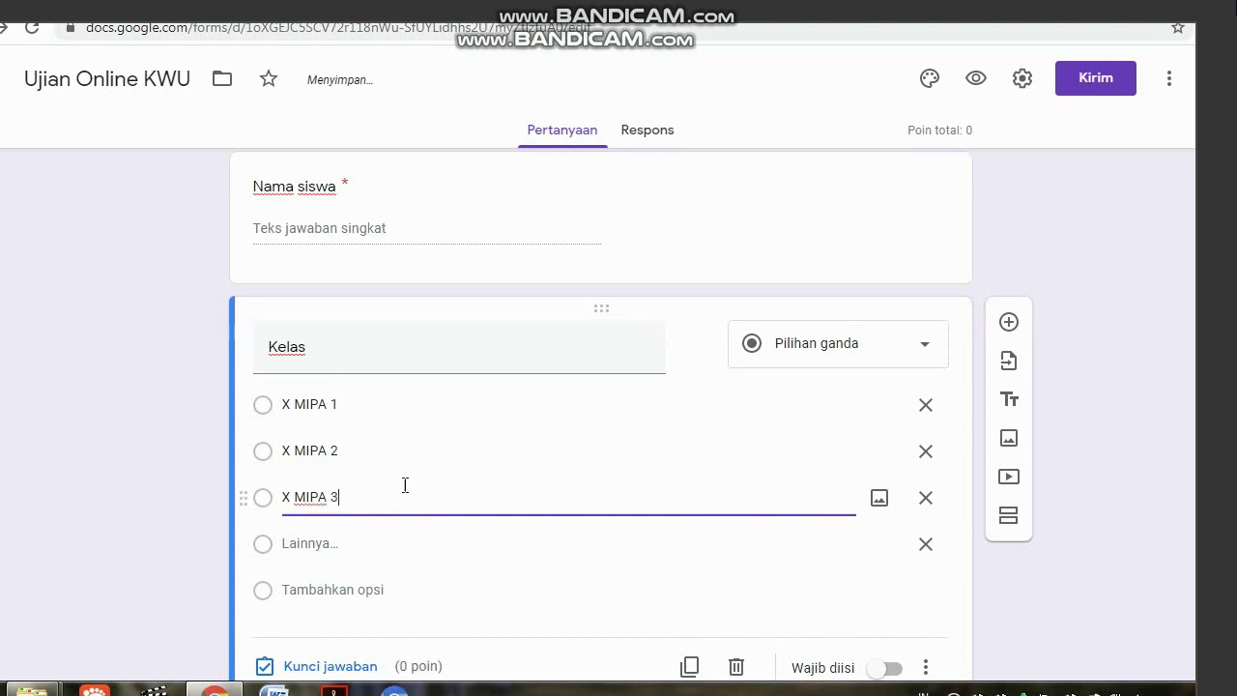
{"action": "scroll", "coordinate": [810, 468], "scroll_direction": "down", "scroll_amount": 1}
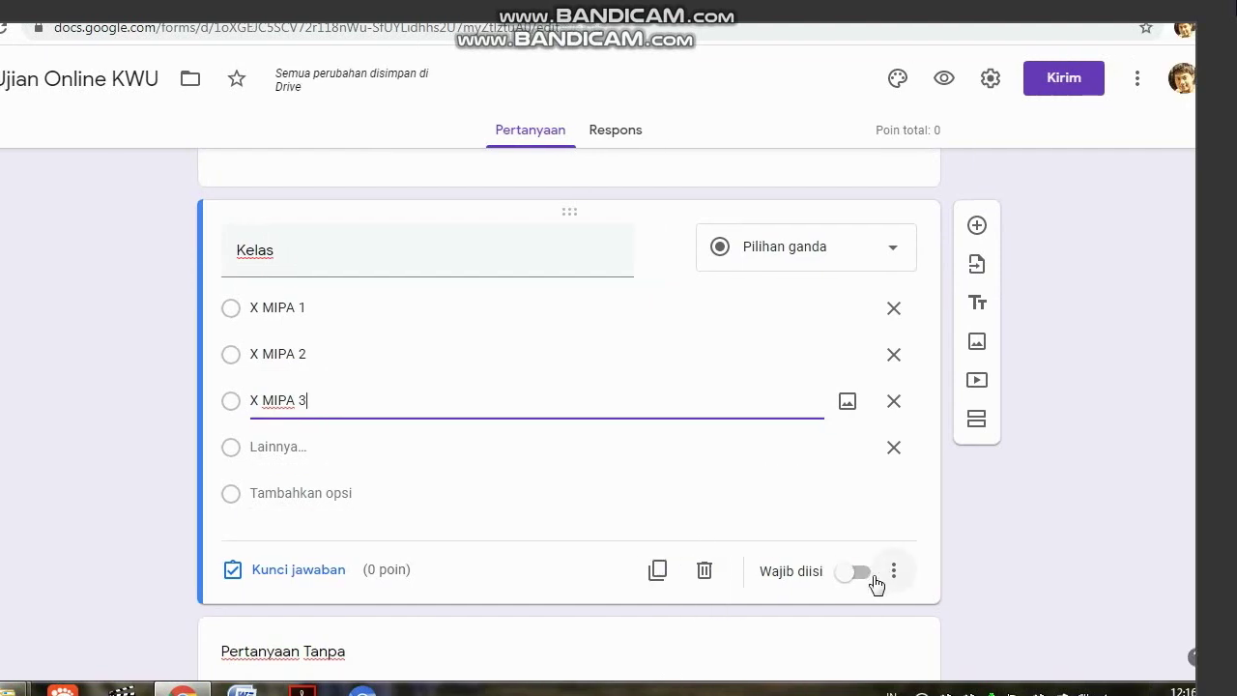
{"action": "left_click", "coordinate": [859, 574]}
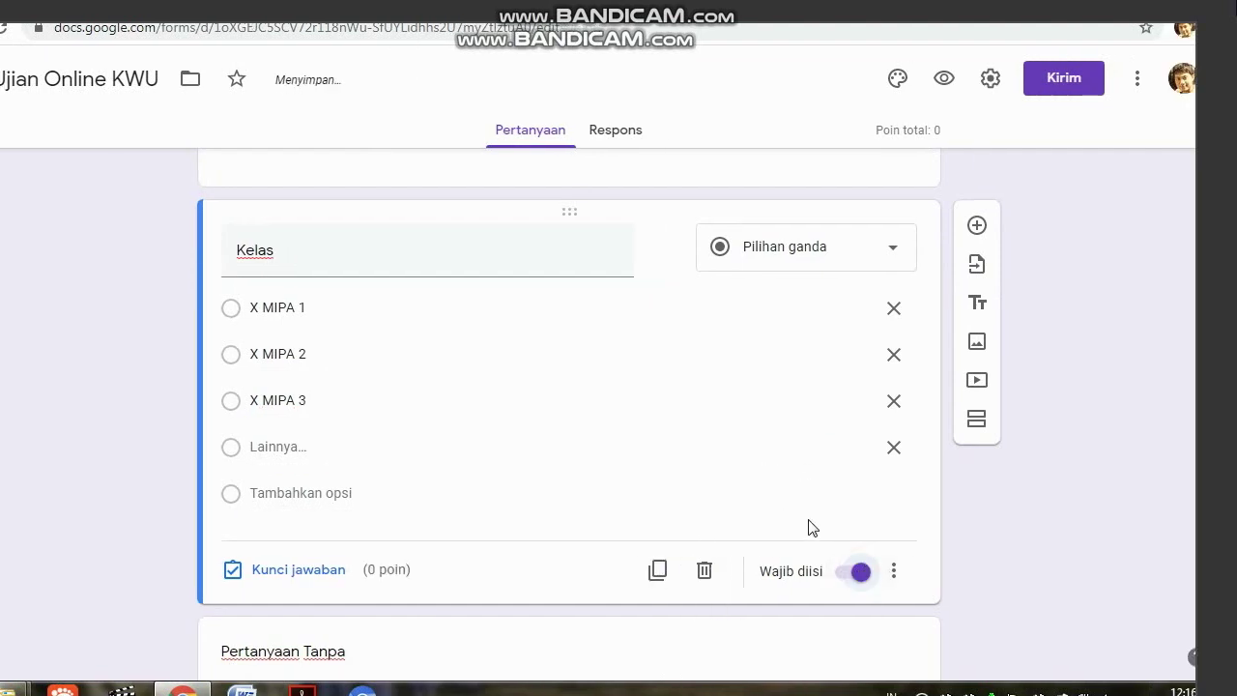
Change the untitled question below "Kelas" to short answer (Jawaban singkat) and title it "Absen".
{"action": "scroll", "coordinate": [842, 524], "scroll_direction": "down", "scroll_amount": 1}
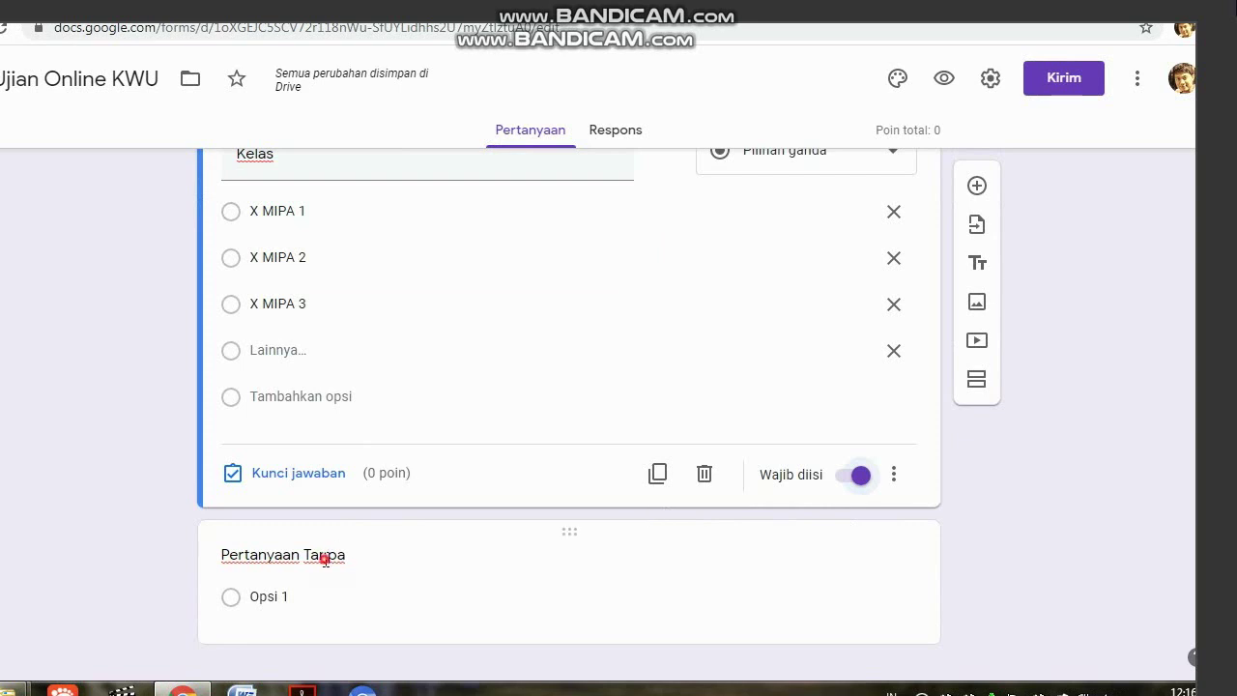
{"action": "left_click", "coordinate": [323, 557]}
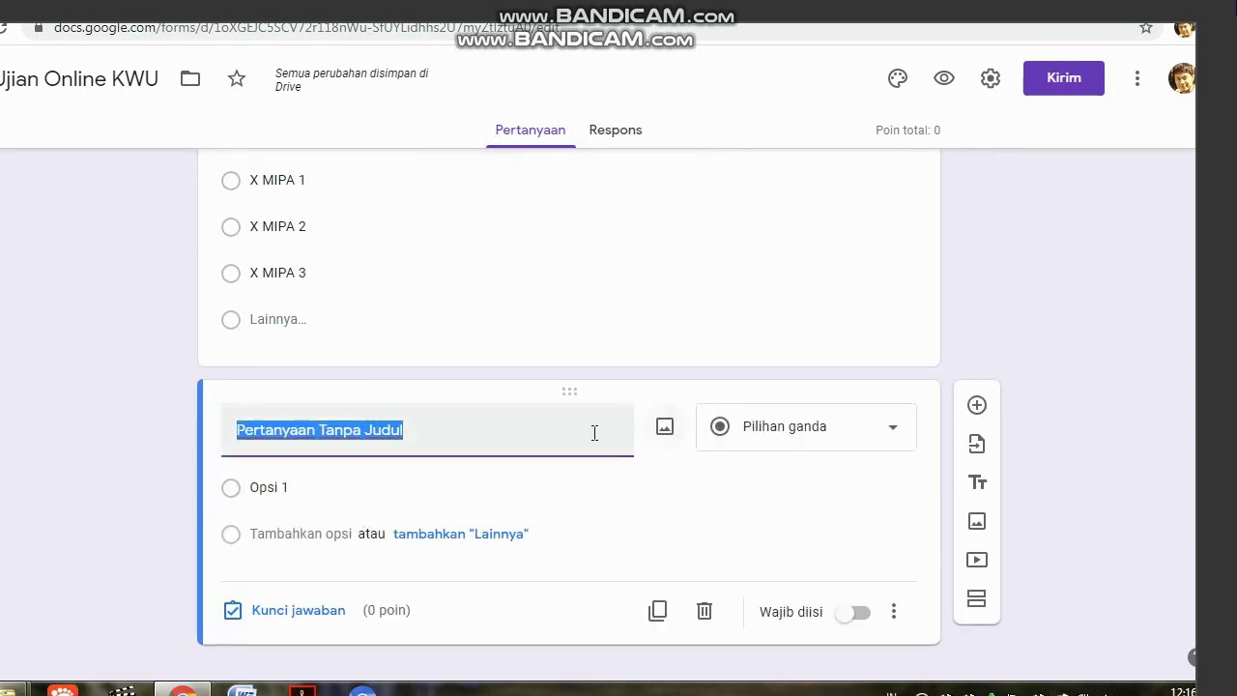
{"action": "left_click", "coordinate": [740, 436]}
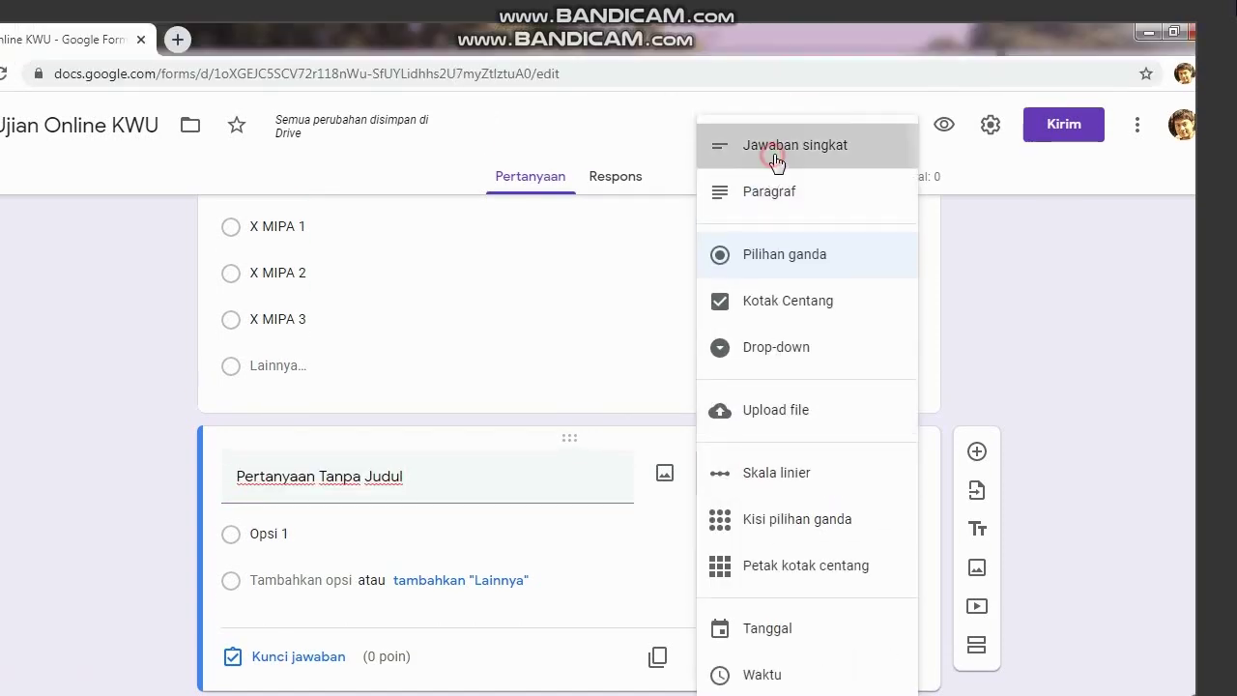
{"action": "left_click", "coordinate": [778, 154]}
{"action": "left_click", "coordinate": [436, 482]}
{"action": "type", "text": "Nomer"}
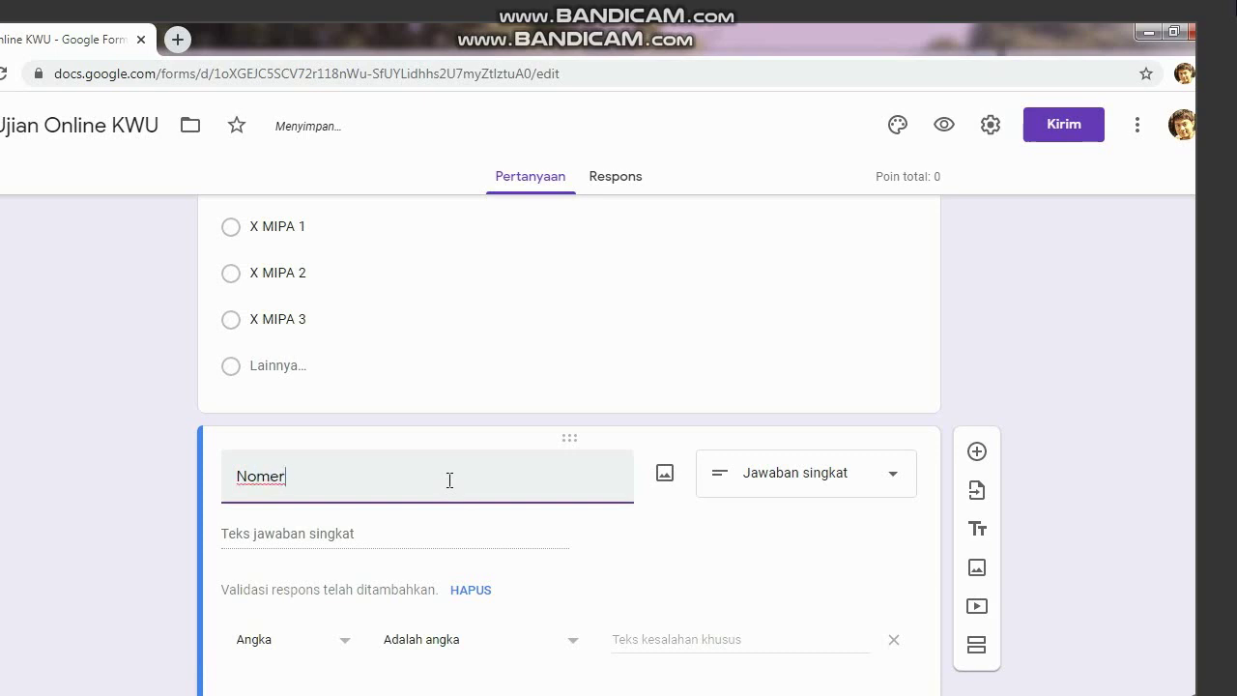
{"action": "key", "text": "BackSpace"}
{"action": "key", "text": "BackSpace"}
{"action": "key", "text": "BackSpace"}
{"action": "key", "text": "BackSpace"}
{"action": "type", "text": "Absen"}
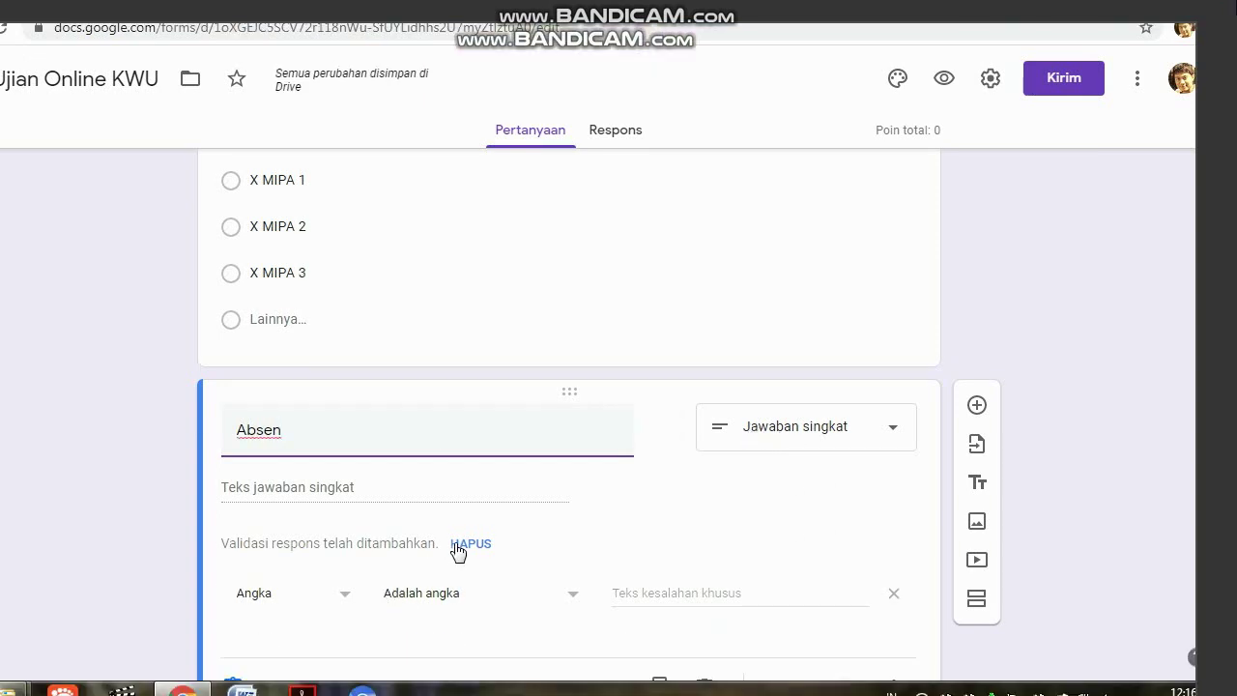
Remove the response validation from the "Absen" question and make the question required.
{"action": "left_click", "coordinate": [516, 497]}
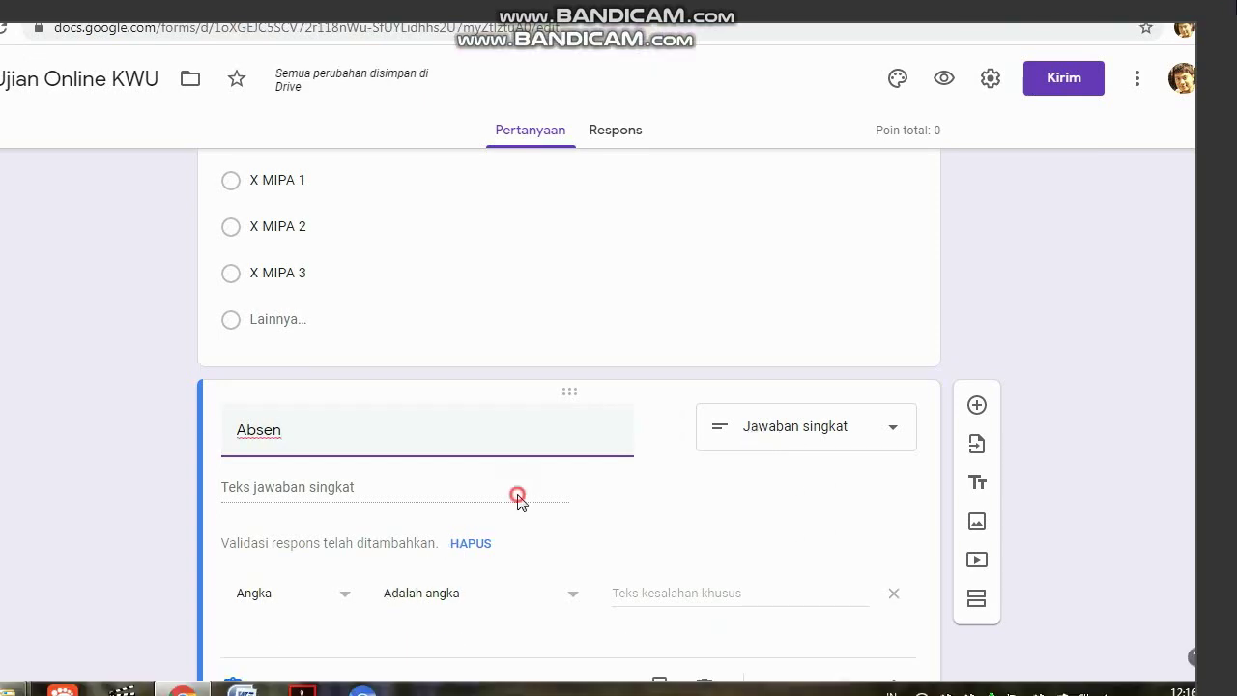
{"action": "left_click", "coordinate": [497, 544]}
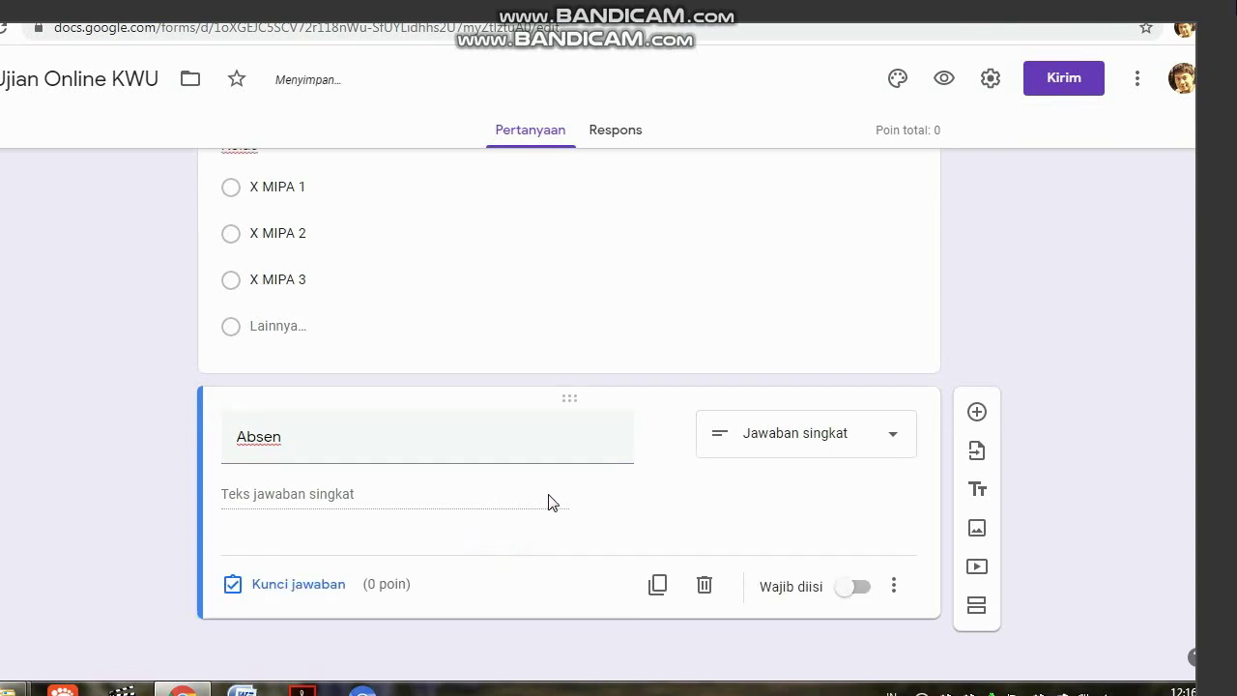
{"action": "left_click", "coordinate": [858, 590]}
Review the form's title, the "Nama siswa", "Kelas" and "Absen" questions and their required settings.
{"action": "scroll", "coordinate": [863, 596], "scroll_direction": "up", "scroll_amount": 2}
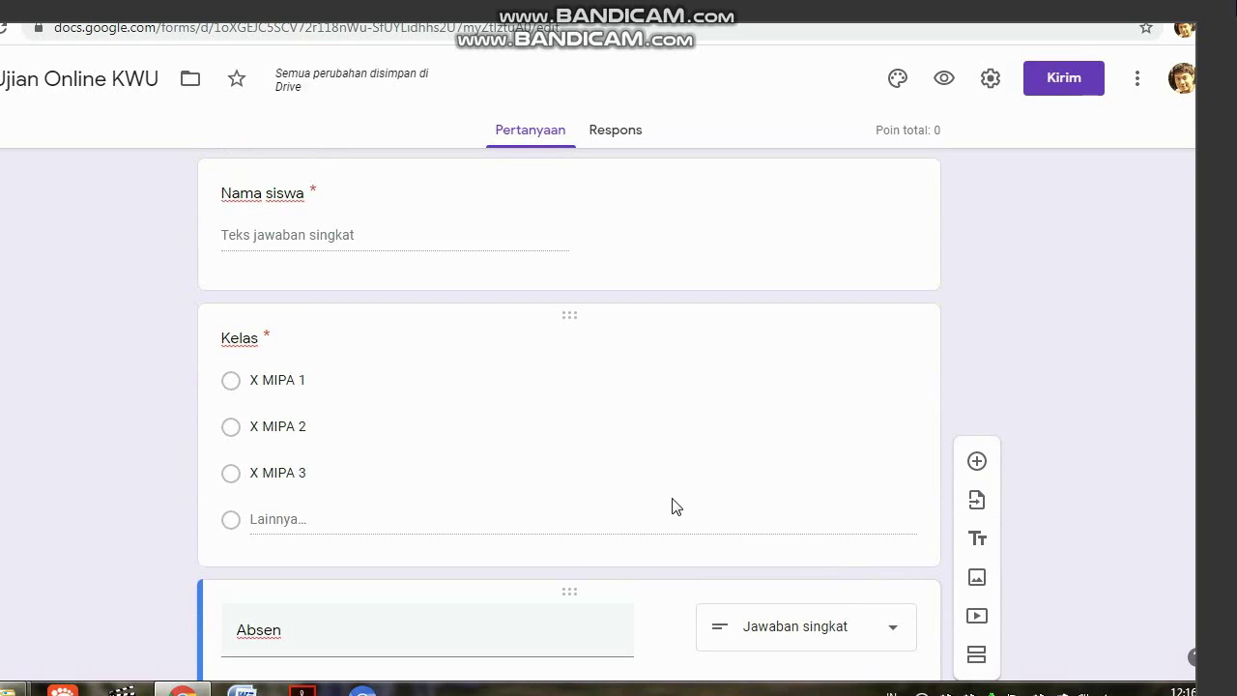
{"action": "left_click", "coordinate": [667, 519]}
{"action": "scroll", "coordinate": [706, 531], "scroll_direction": "down", "scroll_amount": 2}
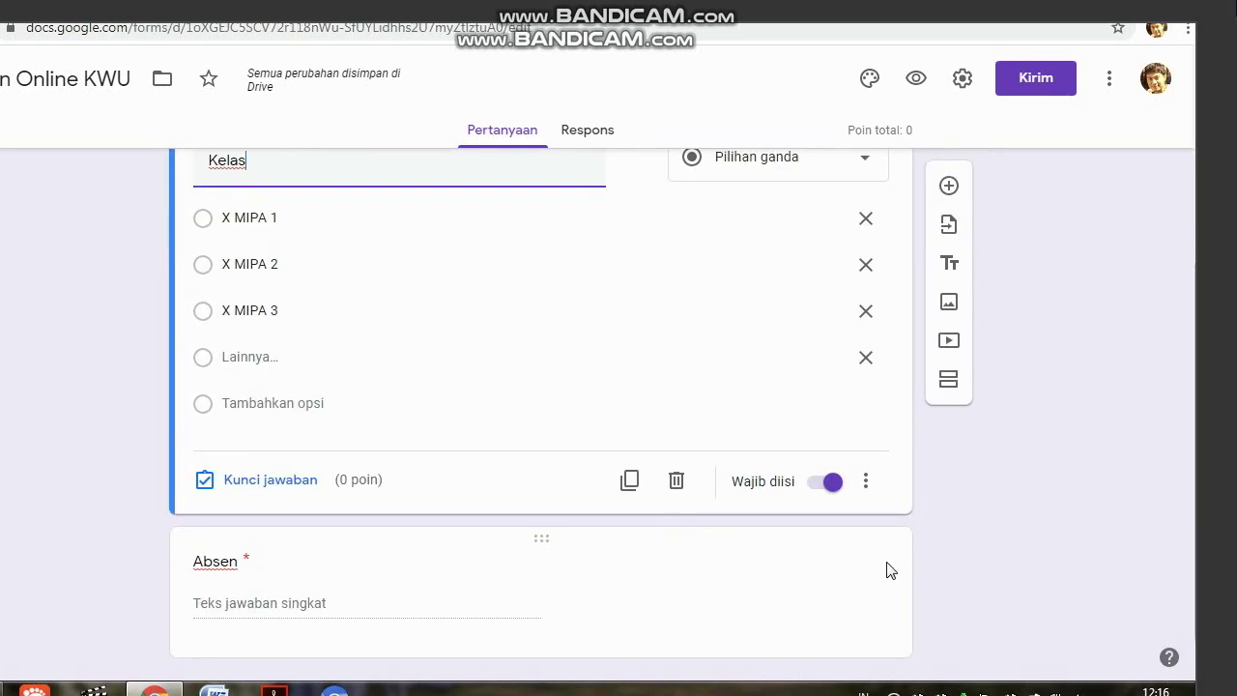
{"action": "left_click", "coordinate": [918, 572]}
{"action": "left_click", "coordinate": [911, 633]}
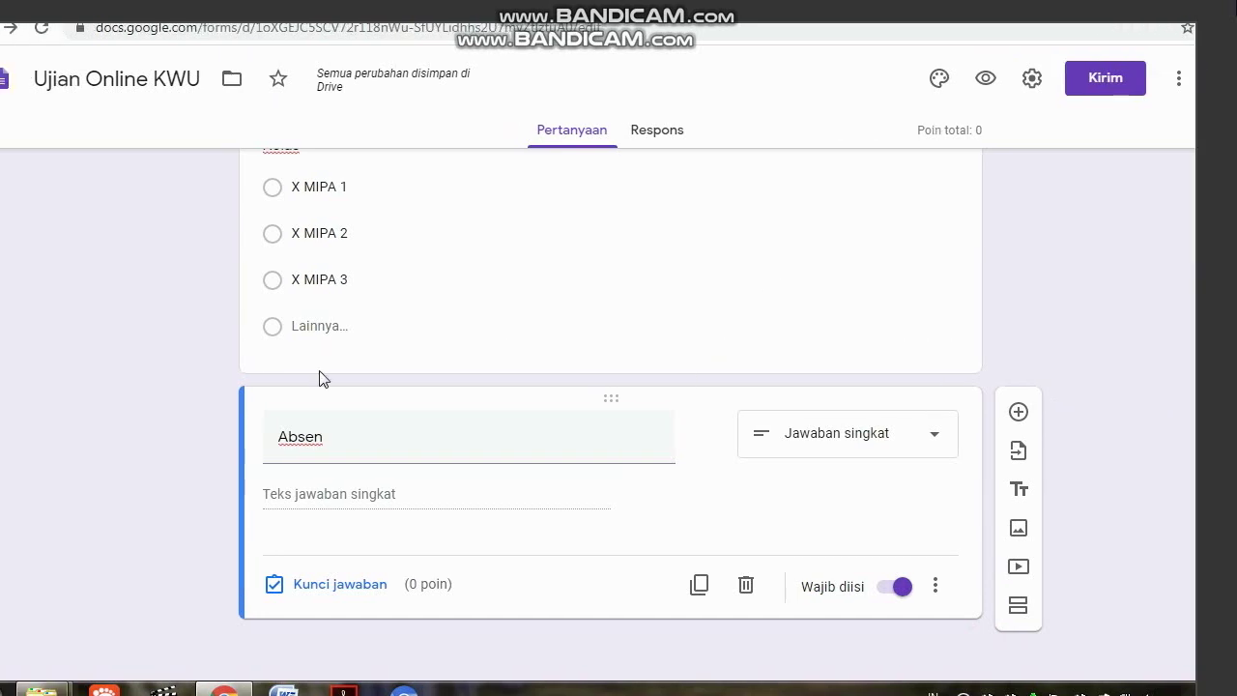
{"action": "scroll", "coordinate": [422, 262], "scroll_direction": "up", "scroll_amount": 2}
{"action": "scroll", "coordinate": [423, 262], "scroll_direction": "down", "scroll_amount": 2}
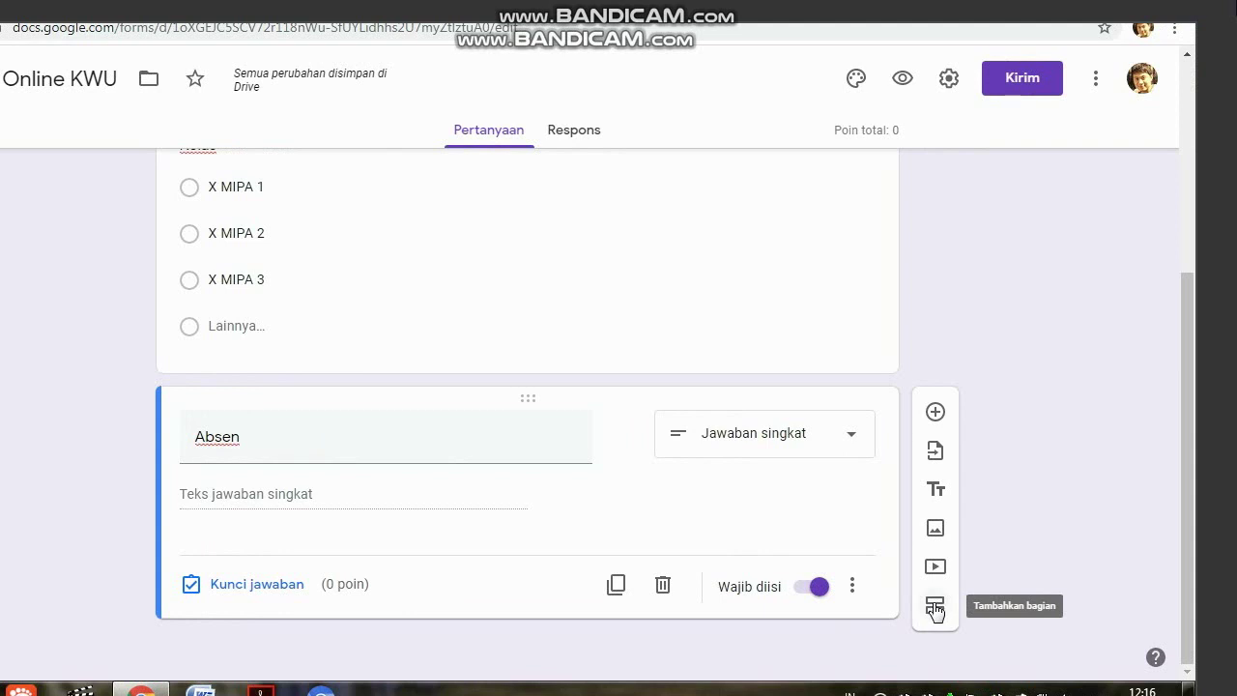
{"action": "scroll", "coordinate": [561, 265], "scroll_direction": "up", "scroll_amount": 4}
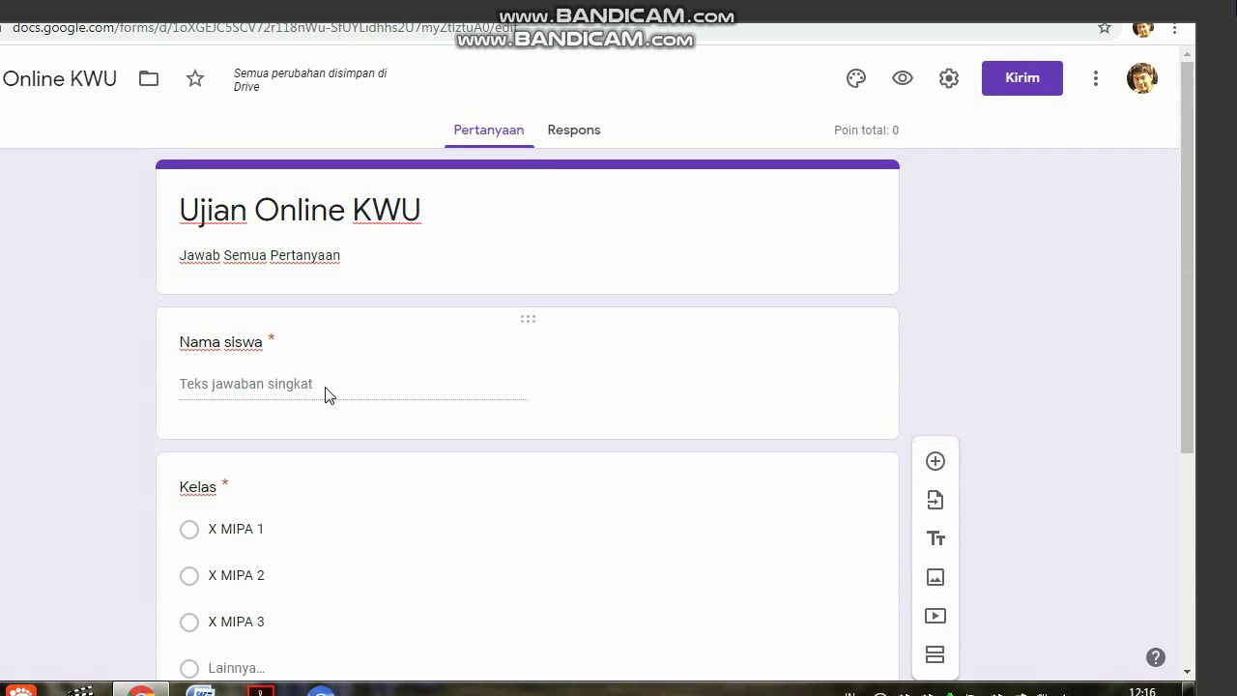
{"action": "scroll", "coordinate": [325, 395], "scroll_direction": "down", "scroll_amount": 3}
{"action": "scroll", "coordinate": [324, 395], "scroll_direction": "down", "scroll_amount": 1}
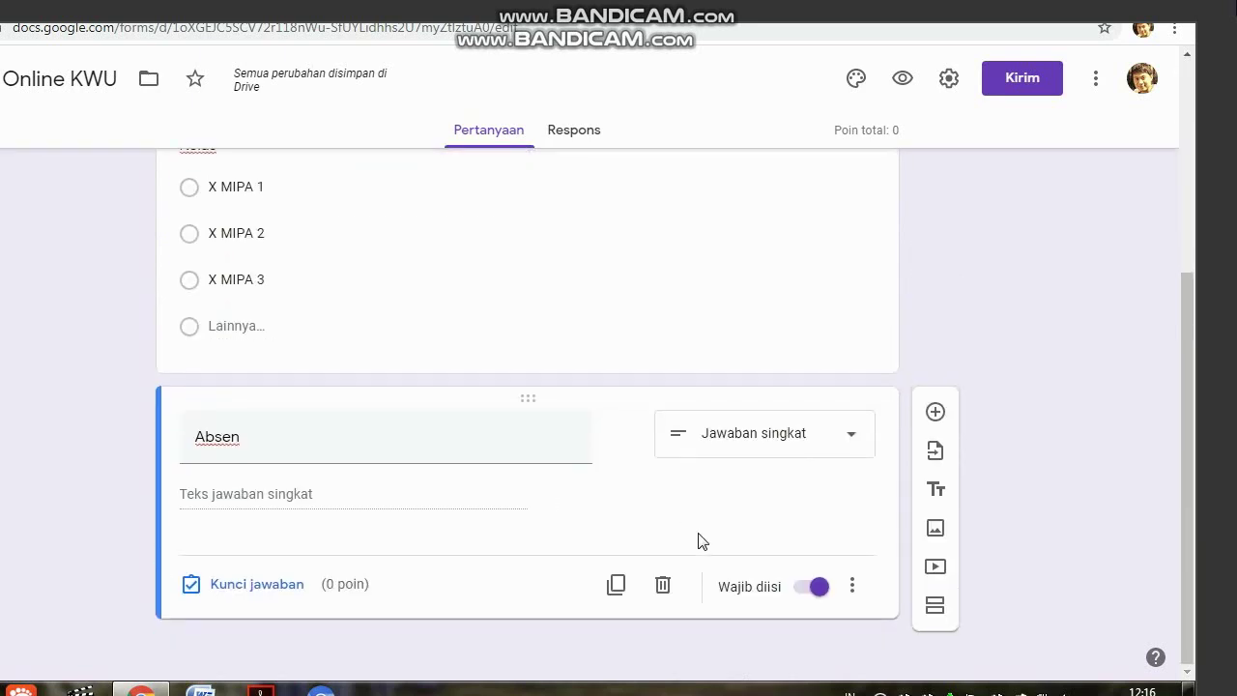
Add a new section to the form after the "Absen" question.
{"action": "left_click", "coordinate": [938, 613]}
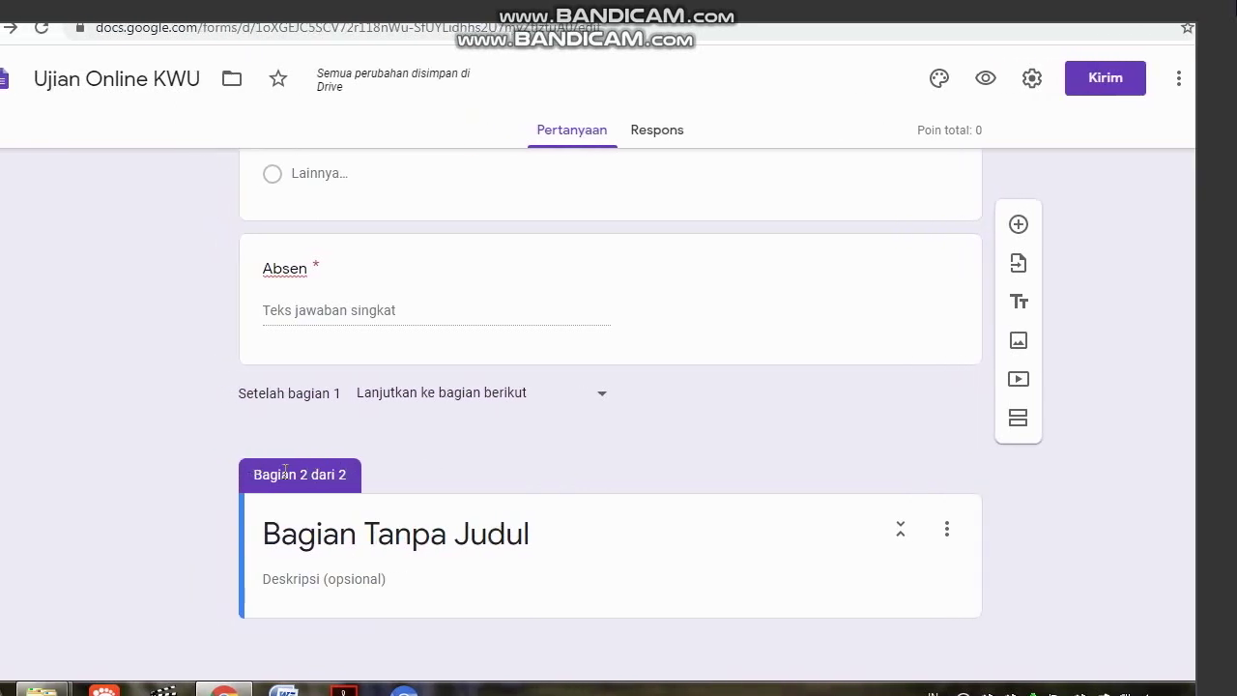
{"action": "scroll", "coordinate": [285, 474], "scroll_direction": "up", "scroll_amount": 7}
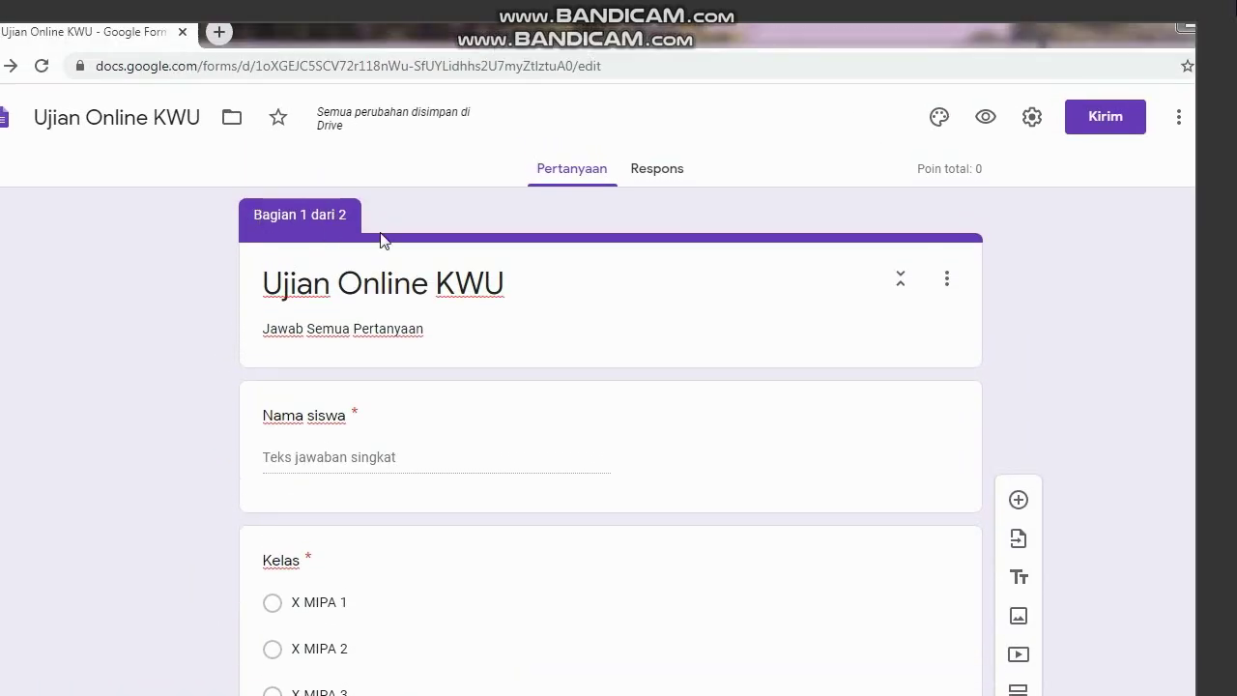
{"action": "scroll", "coordinate": [324, 445], "scroll_direction": "down", "scroll_amount": 5}
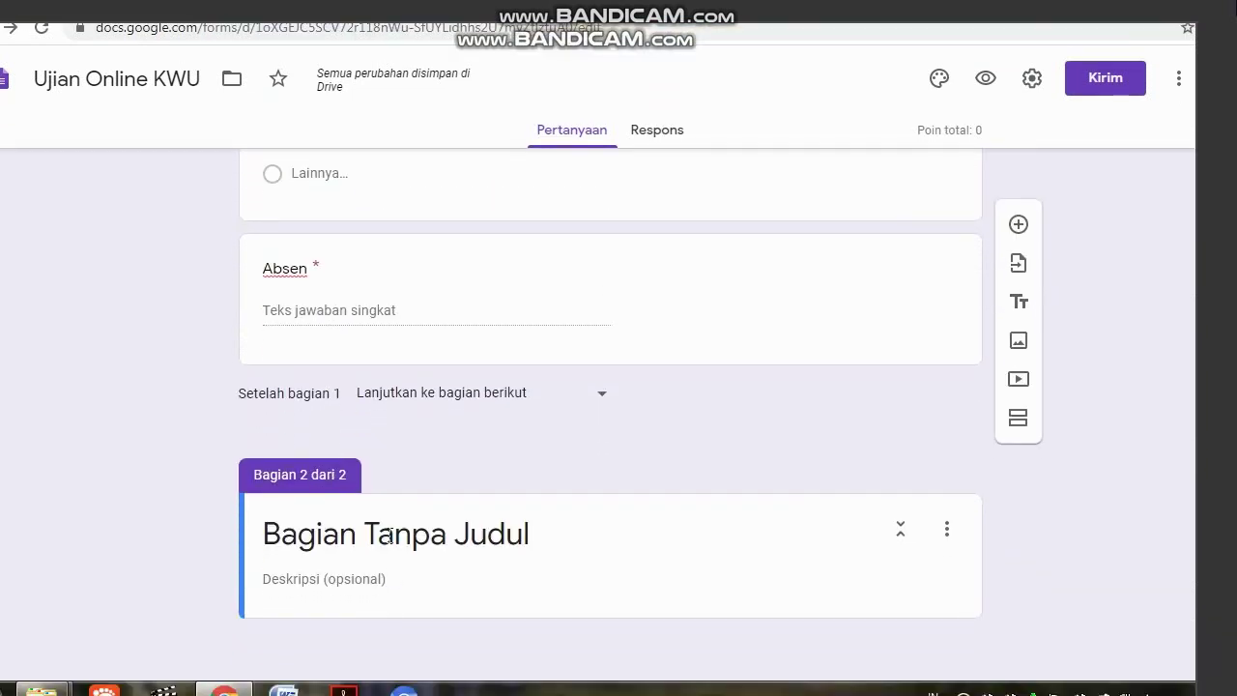
Title the second section "Kerjakan Soal Berikut ini" and add an empty multiple-choice question to it.
{"action": "left_click", "coordinate": [390, 535]}
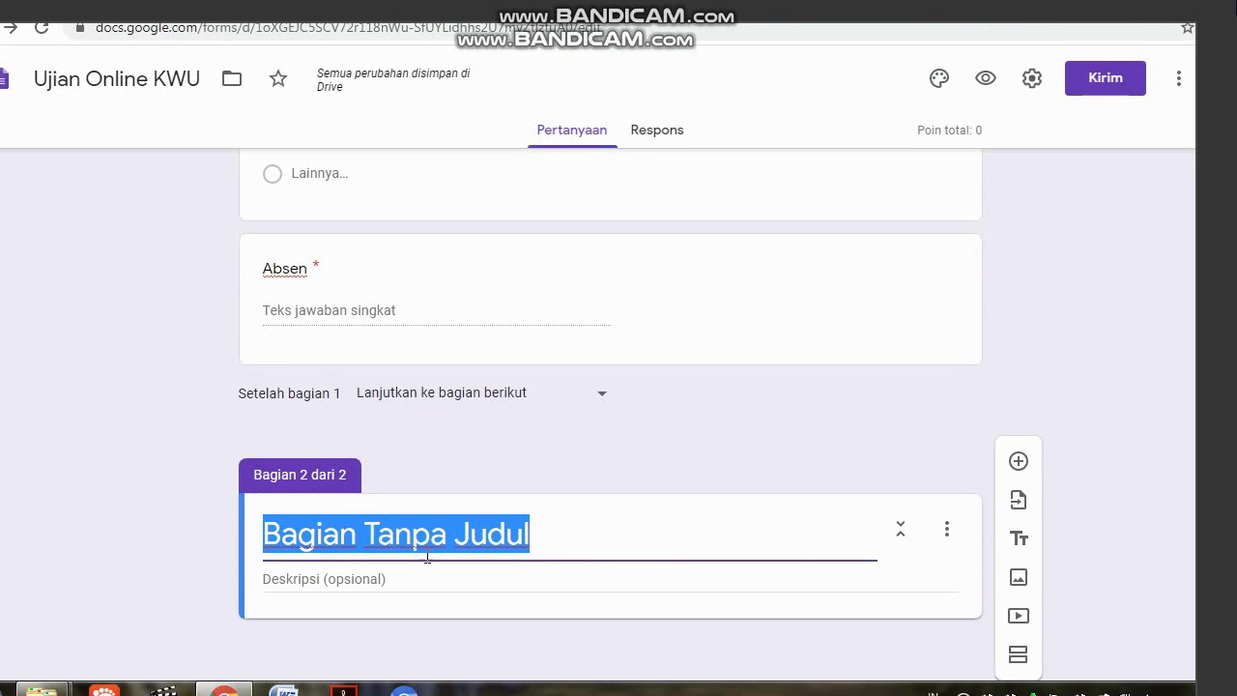
{"action": "type", "text": "K"}
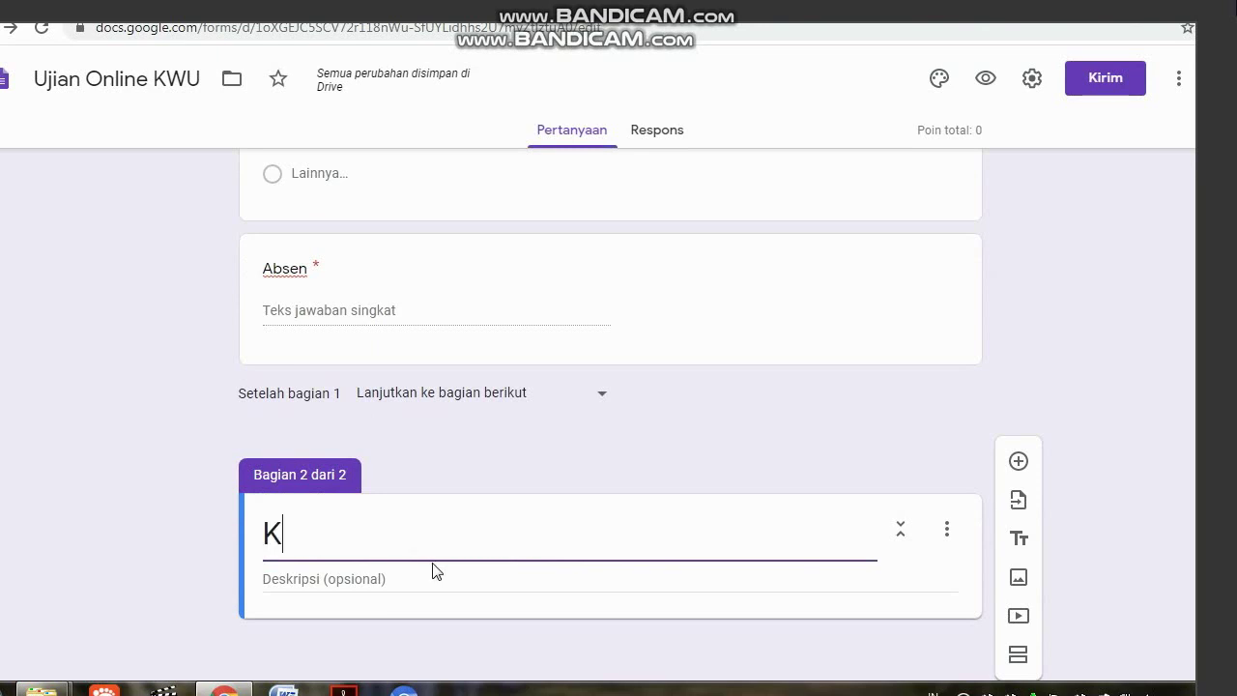
{"action": "type", "text": "erjakan "}
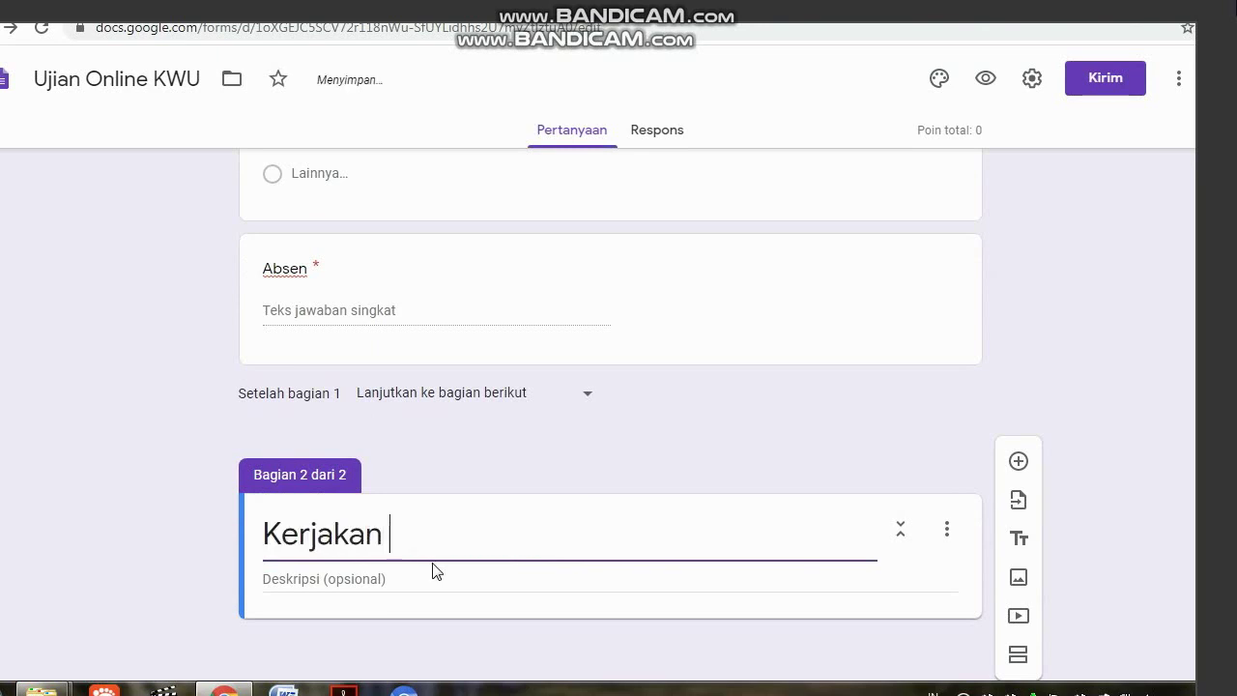
{"action": "type", "text": "Soal B"}
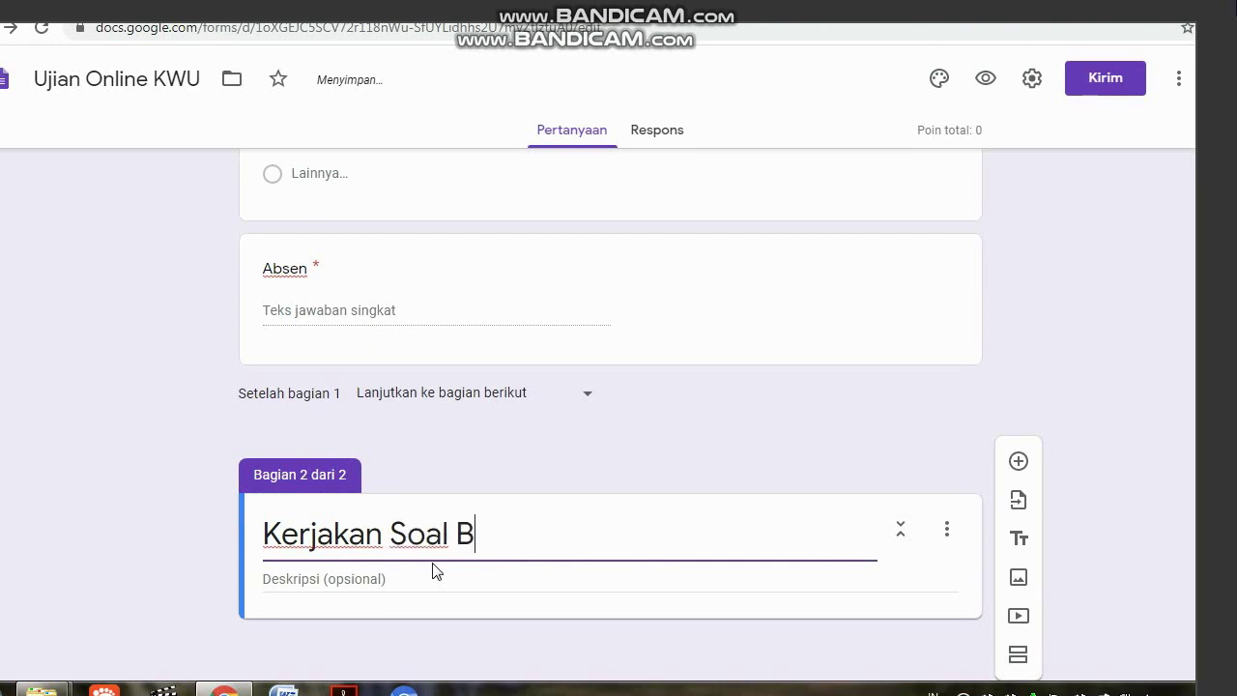
{"action": "type", "text": "erikut ini"}
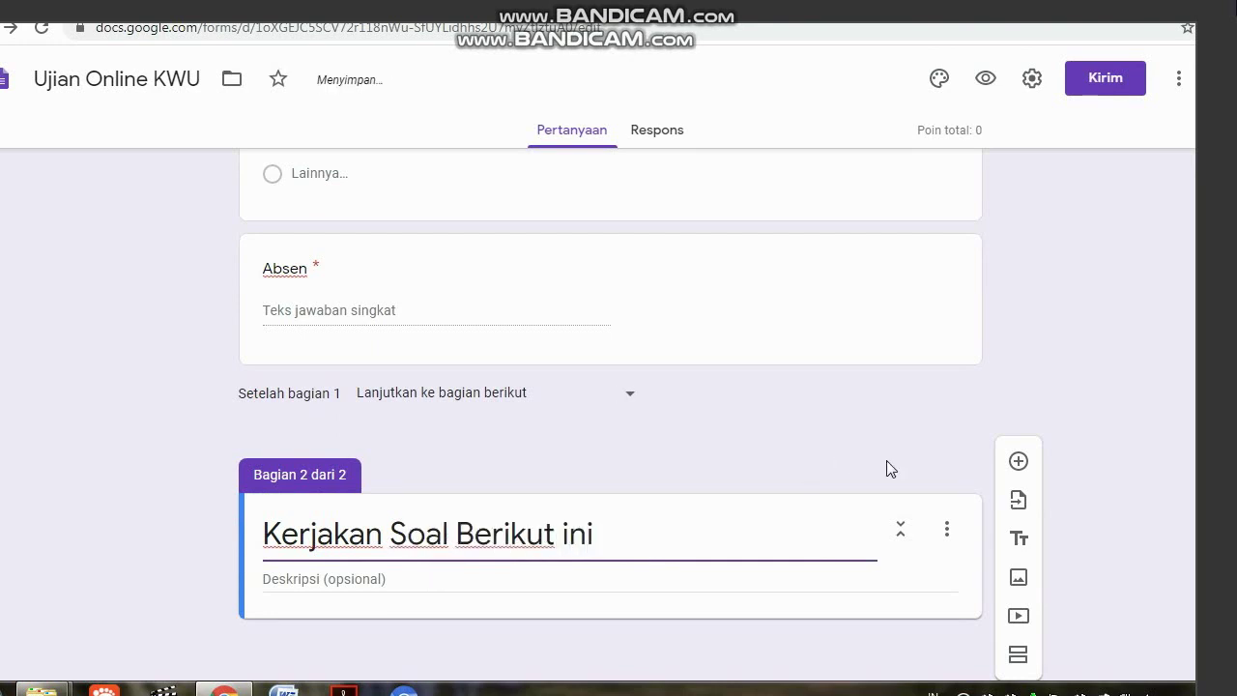
{"action": "left_click", "coordinate": [1100, 523]}
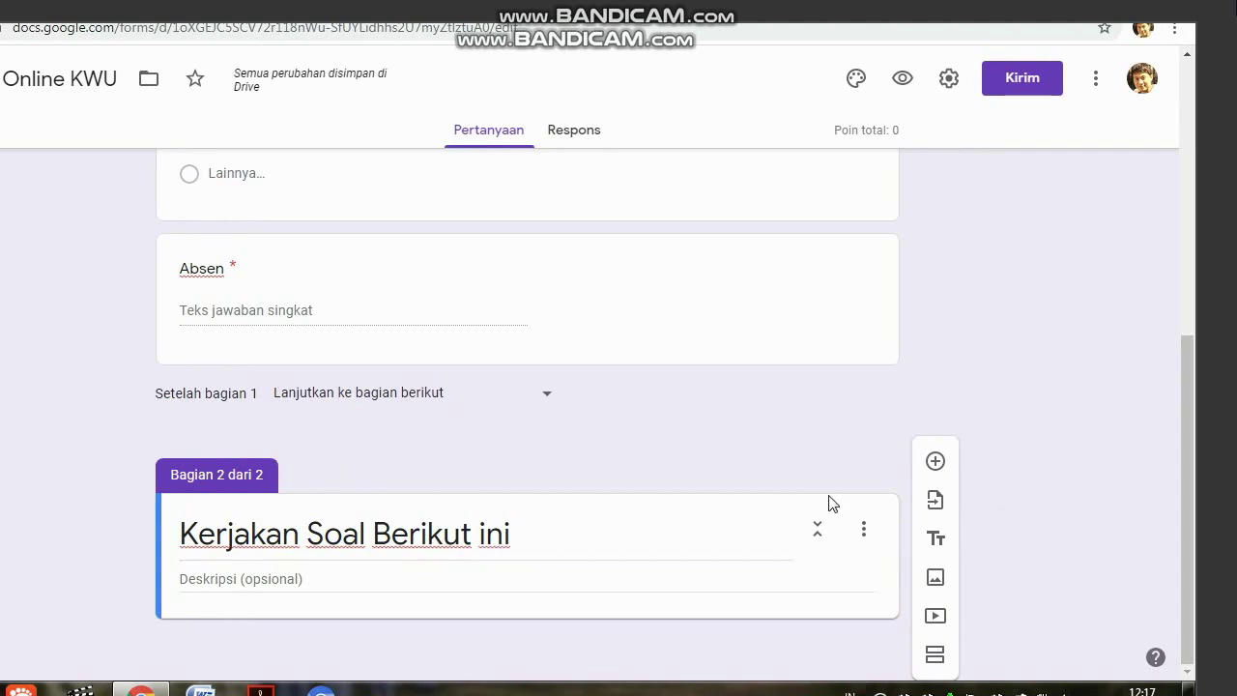
{"action": "left_click", "coordinate": [934, 462]}
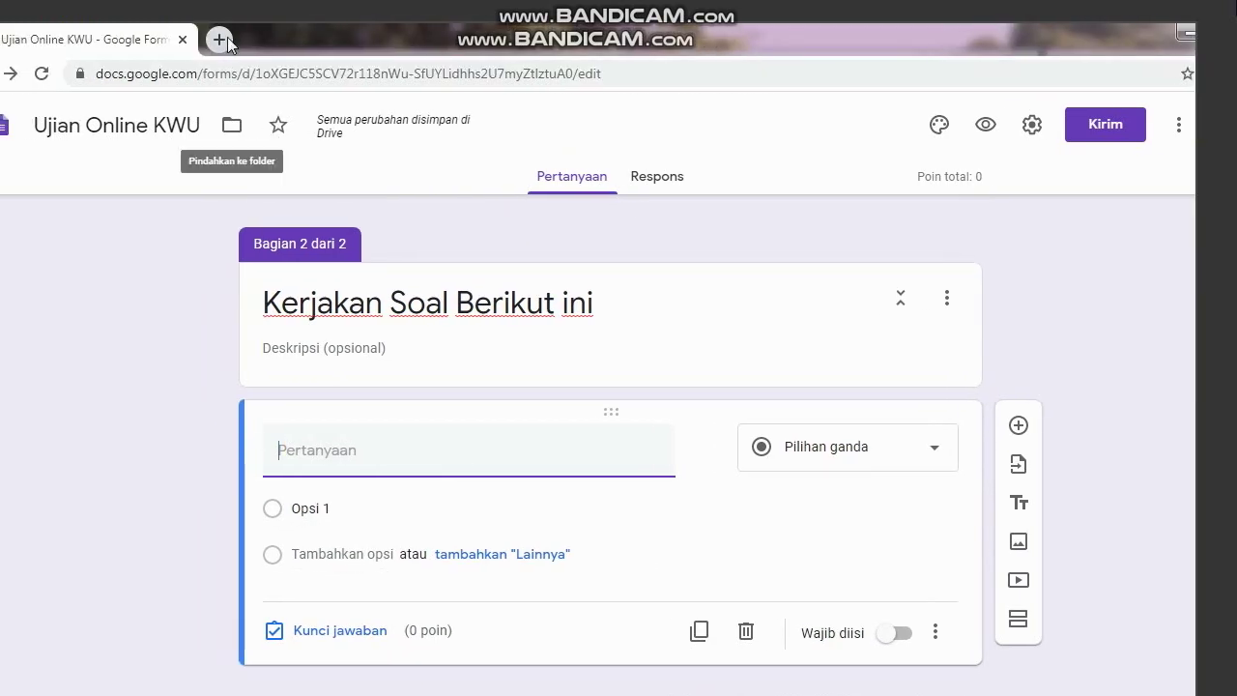
In a new browser tab, search for "soal visual basic pilihan ganda dan jawabannya" and open the article "Contoh Soal Visual Basic Pilihan Ganda Beserta Jawabannya".
{"action": "left_click", "coordinate": [227, 37]}
{"action": "left_click", "coordinate": [260, 66]}
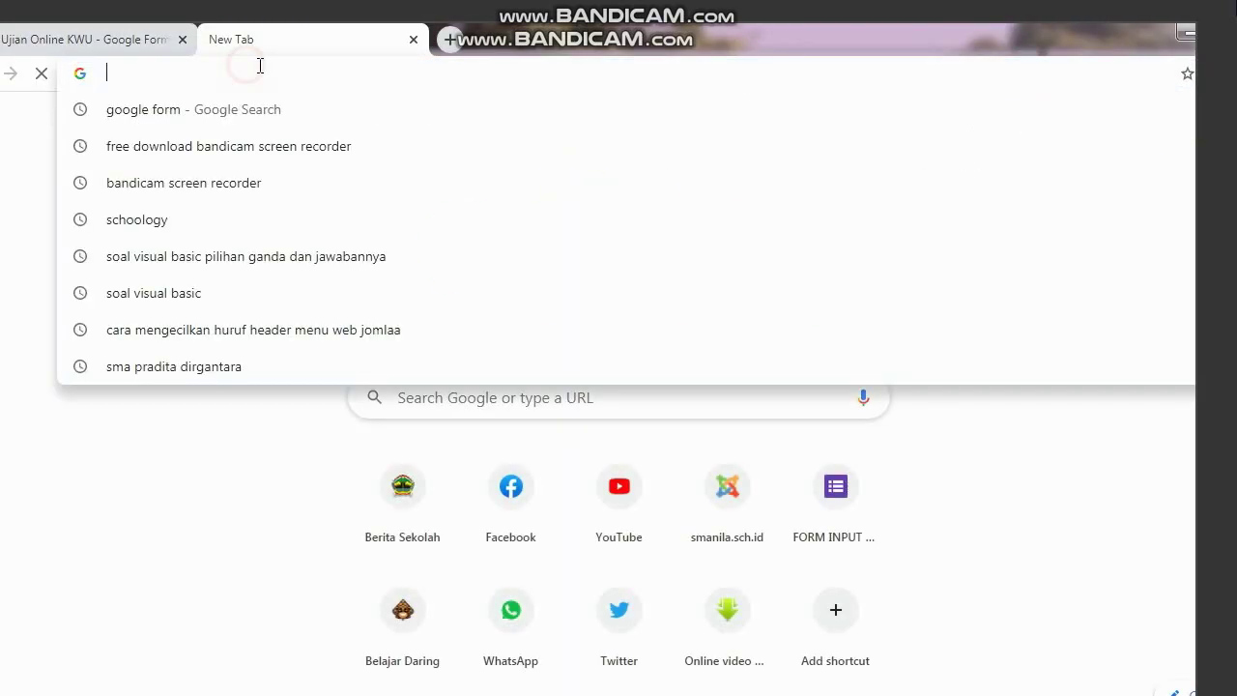
{"action": "type", "text": "soal"}
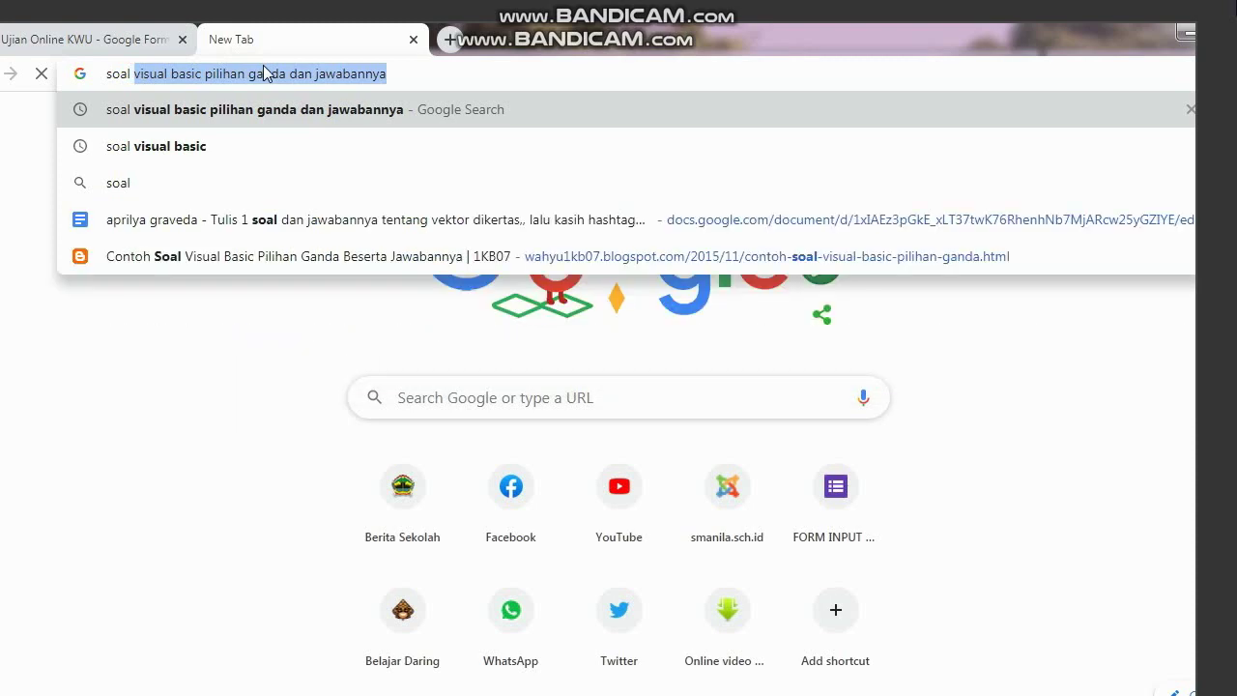
{"action": "key", "text": "Return"}
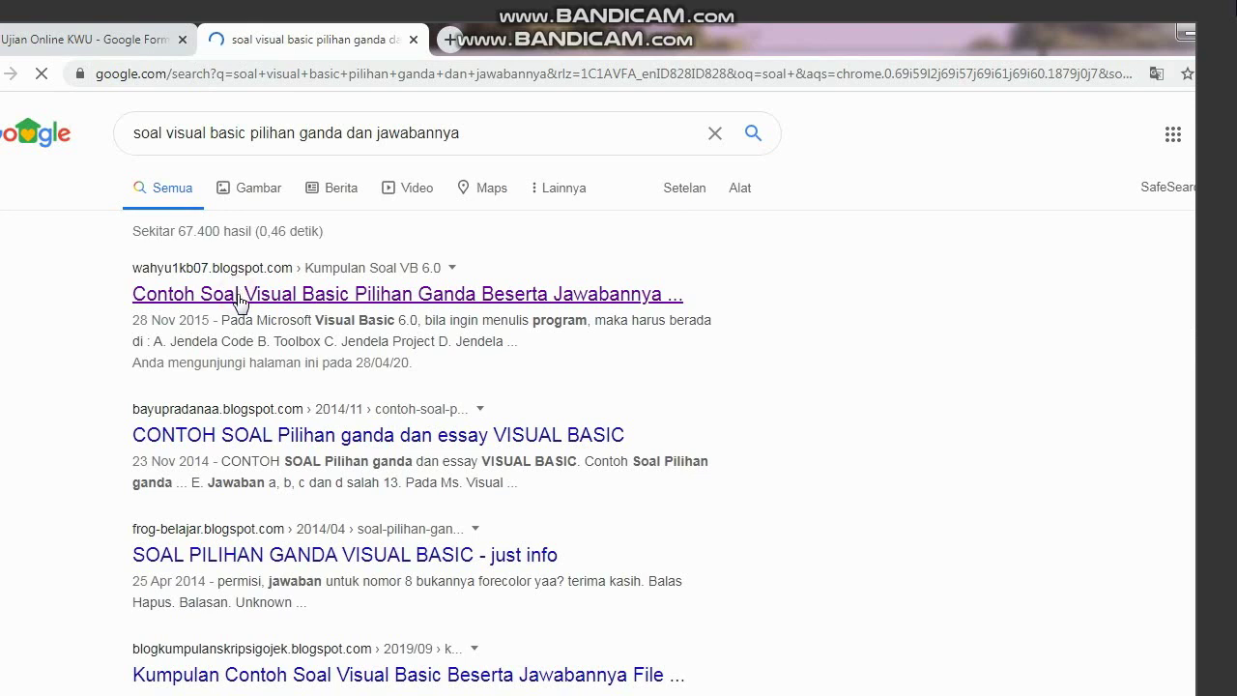
{"action": "left_click", "coordinate": [241, 302]}
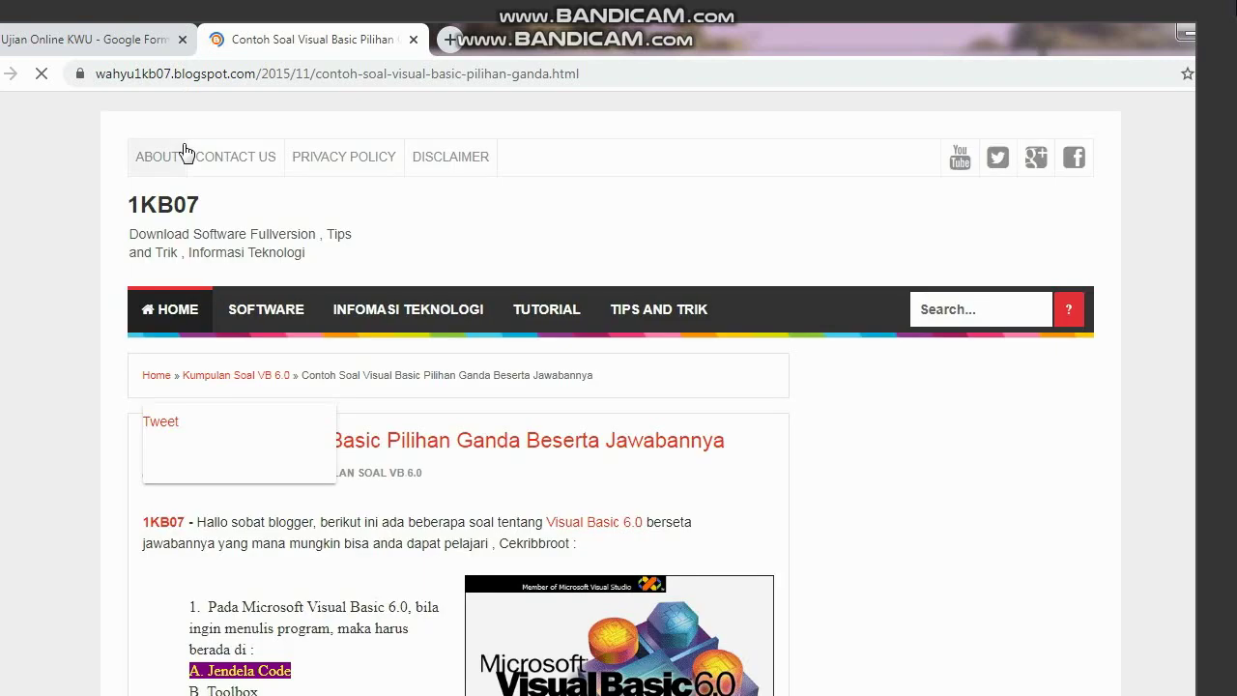
Copy the first question's text, "Pada Microsoft Visual Basic 6.0, bila ingin menulis program", from the article into the empty question of the form.
{"action": "scroll", "coordinate": [232, 290], "scroll_direction": "down", "scroll_amount": 5}
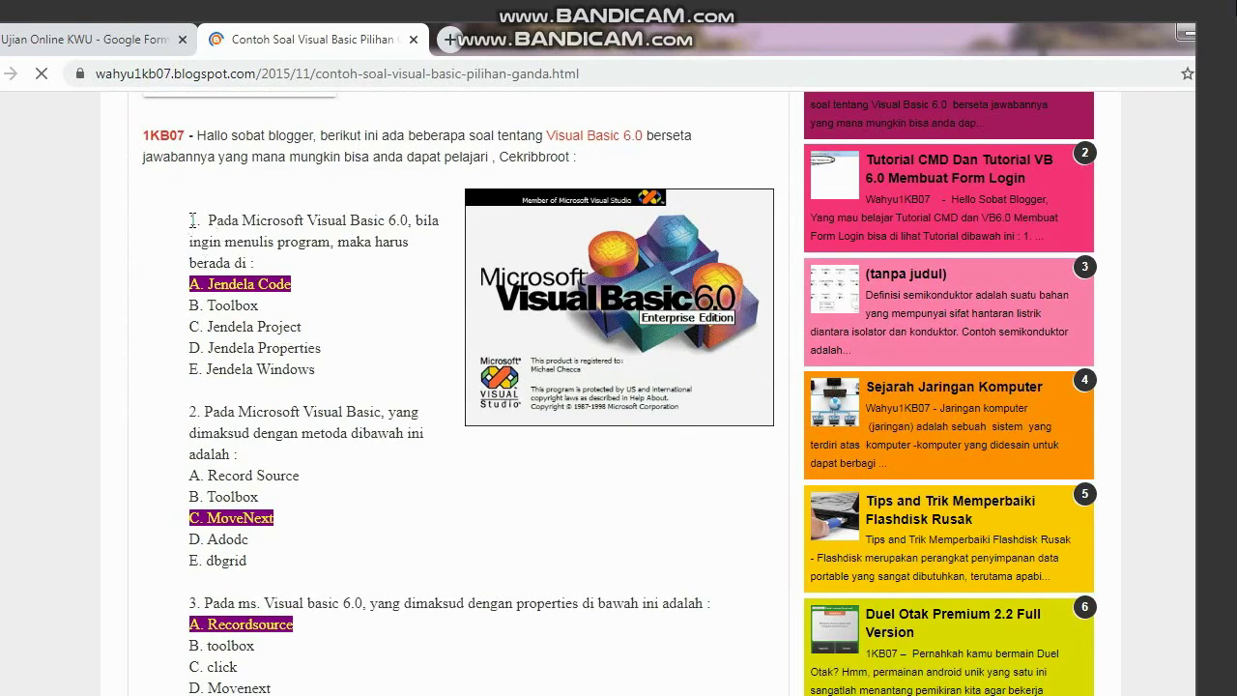
{"action": "left_click_drag", "start_coordinate": [192, 220], "coordinate": [260, 273]}
{"action": "right_click", "coordinate": [241, 262]}
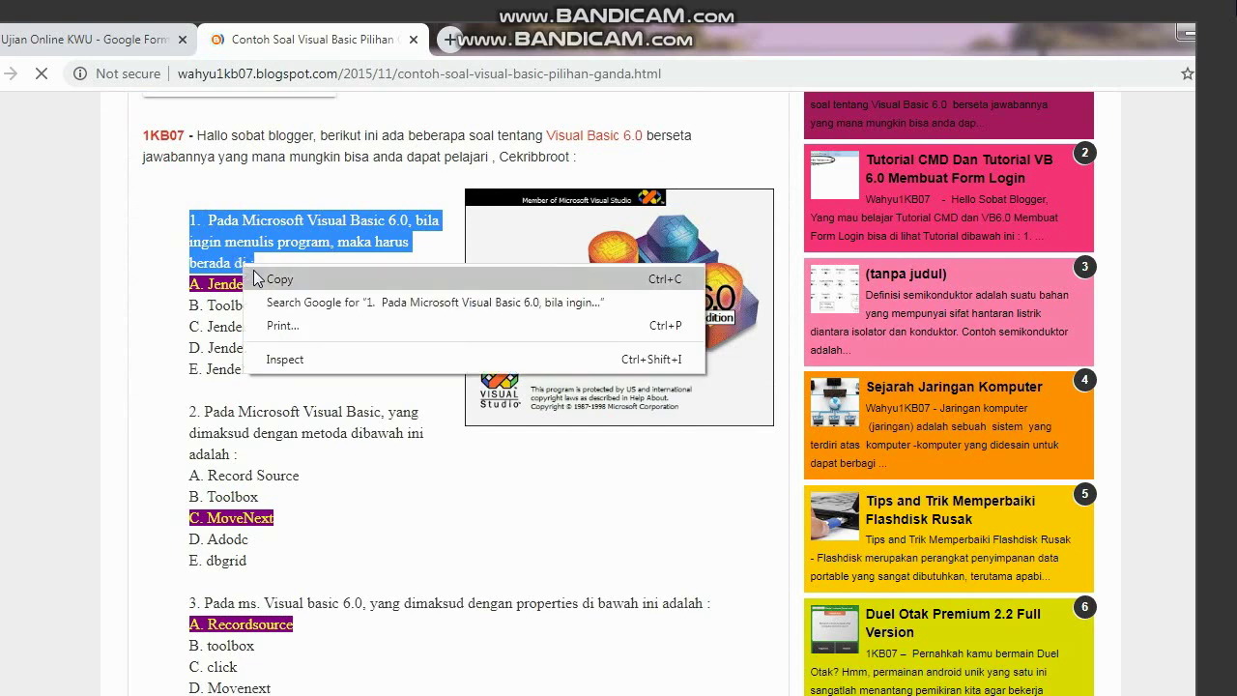
{"action": "left_click", "coordinate": [257, 277]}
{"action": "left_click", "coordinate": [121, 35]}
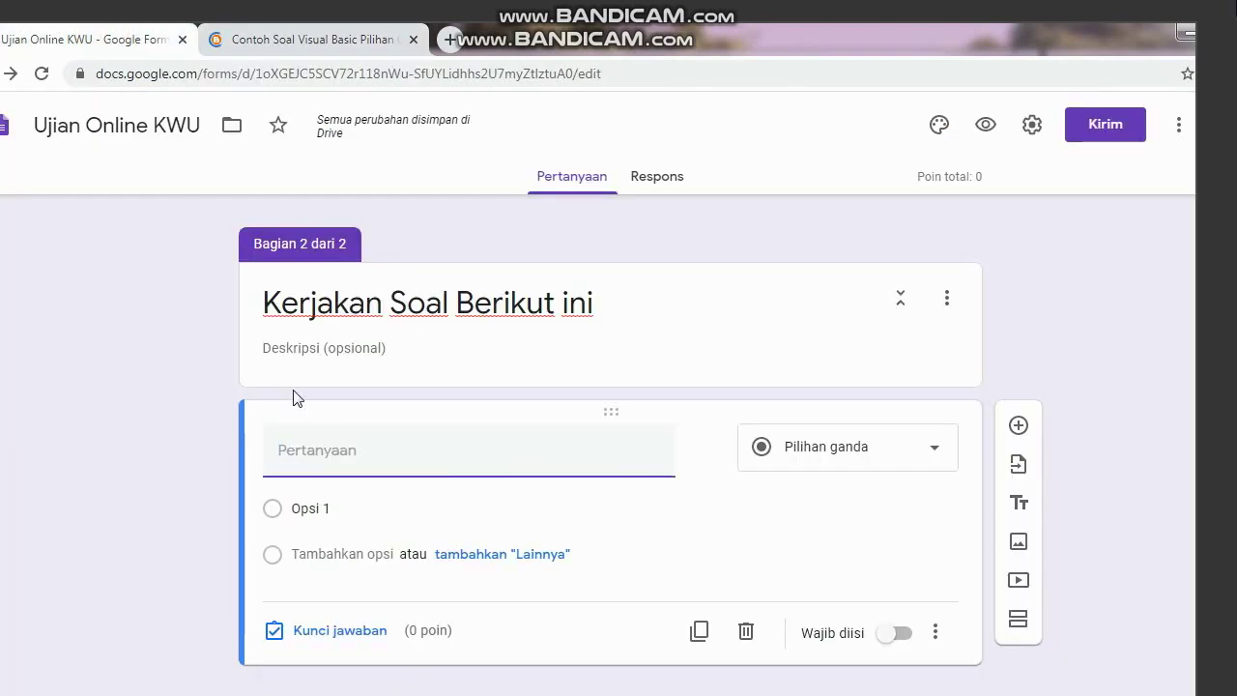
{"action": "key", "text": "ctrl+v"}
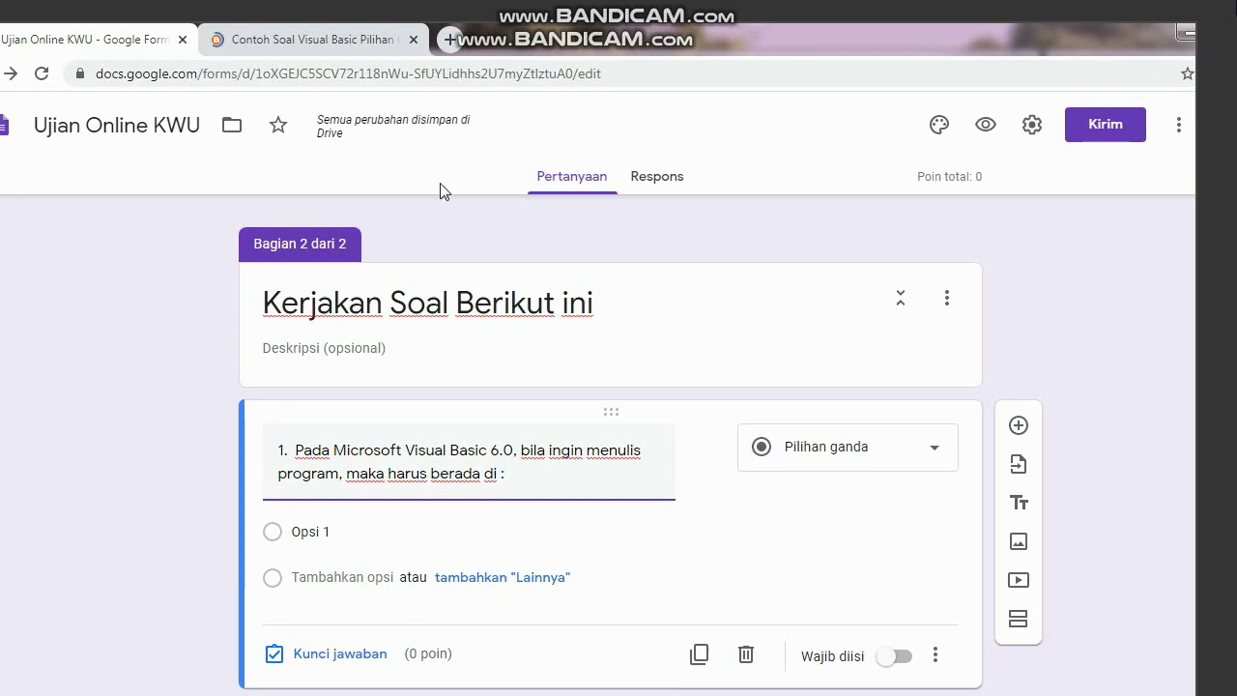
Copy the first question's answers A to E from the article and paste them as the form question's five options, replacing "Opsi 1".
{"action": "left_click", "coordinate": [319, 39]}
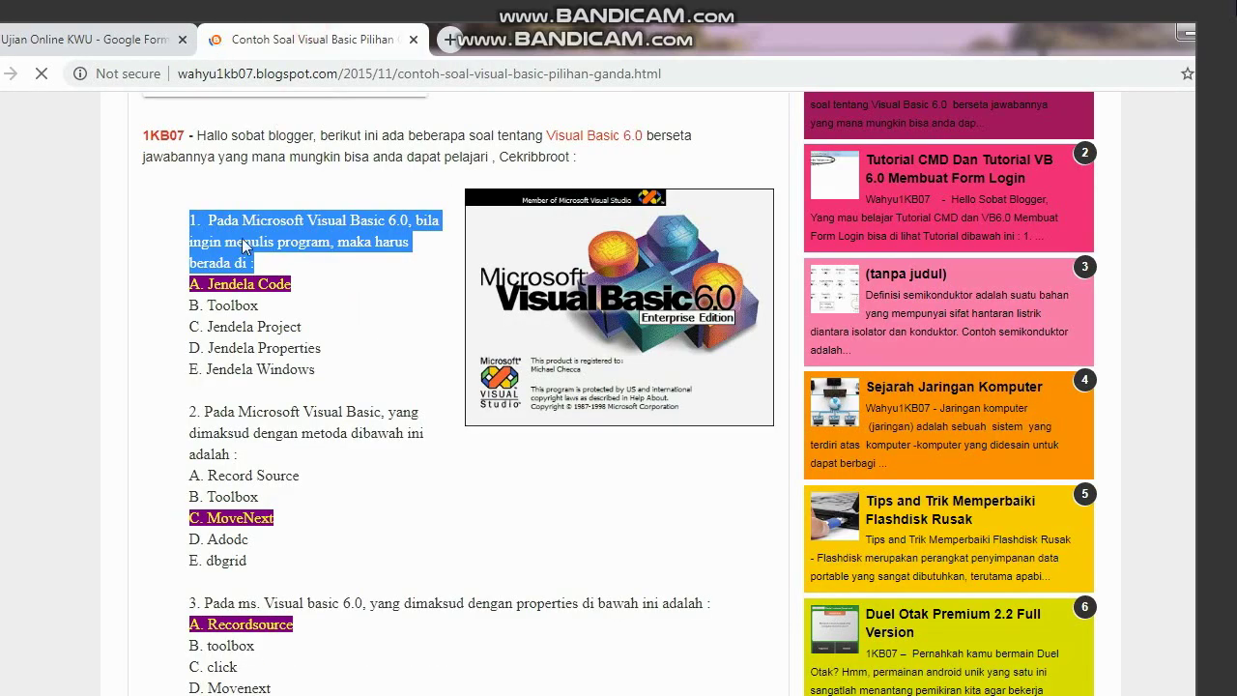
{"action": "left_click_drag", "start_coordinate": [191, 283], "coordinate": [312, 366]}
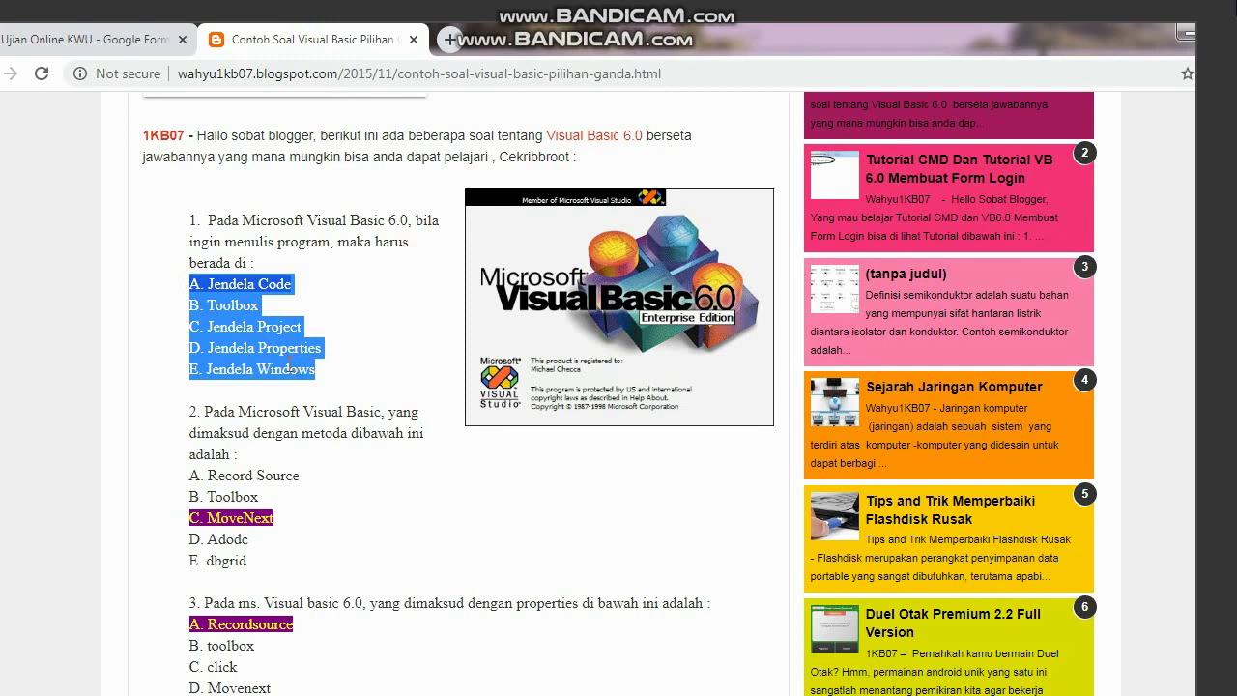
{"action": "right_click", "coordinate": [316, 371]}
{"action": "left_click", "coordinate": [308, 377]}
{"action": "left_click", "coordinate": [156, 40]}
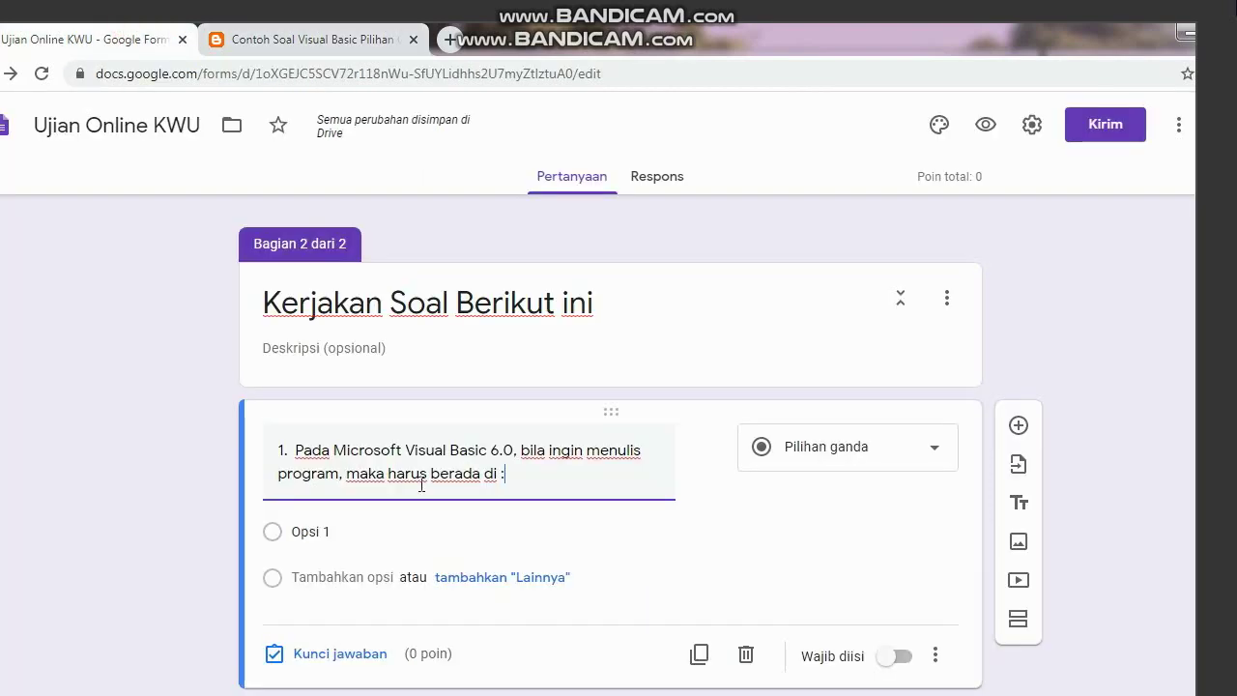
{"action": "left_click", "coordinate": [303, 509]}
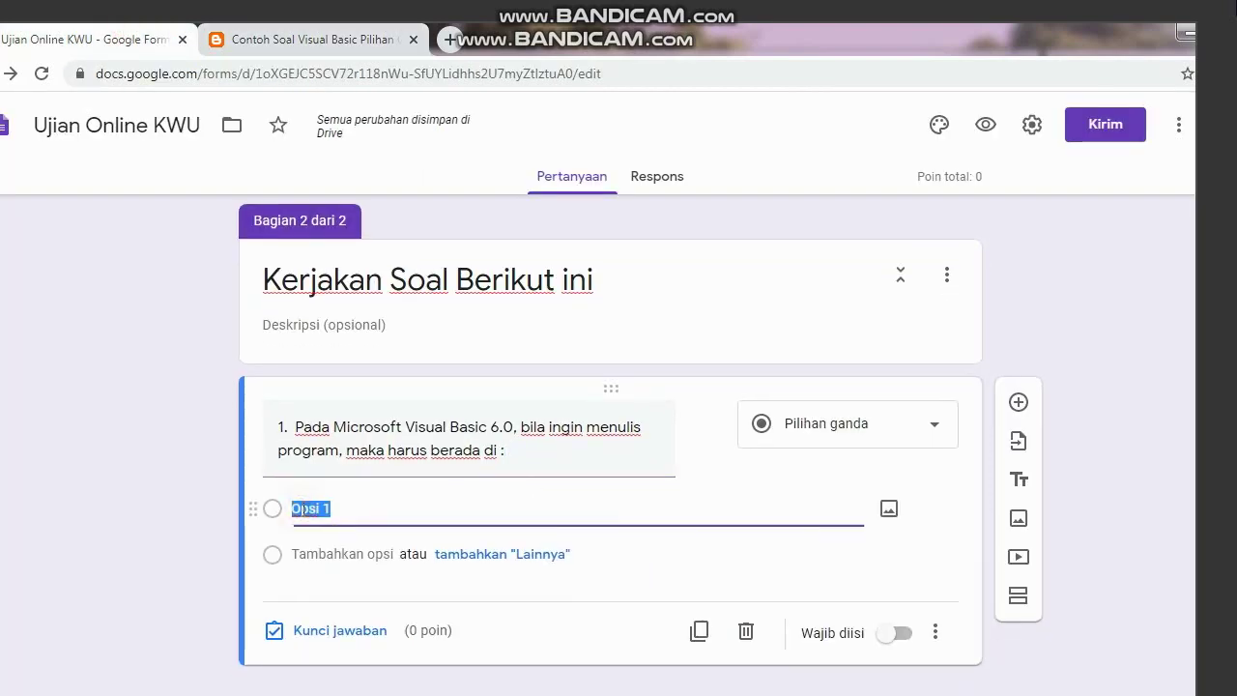
{"action": "right_click", "coordinate": [320, 507]}
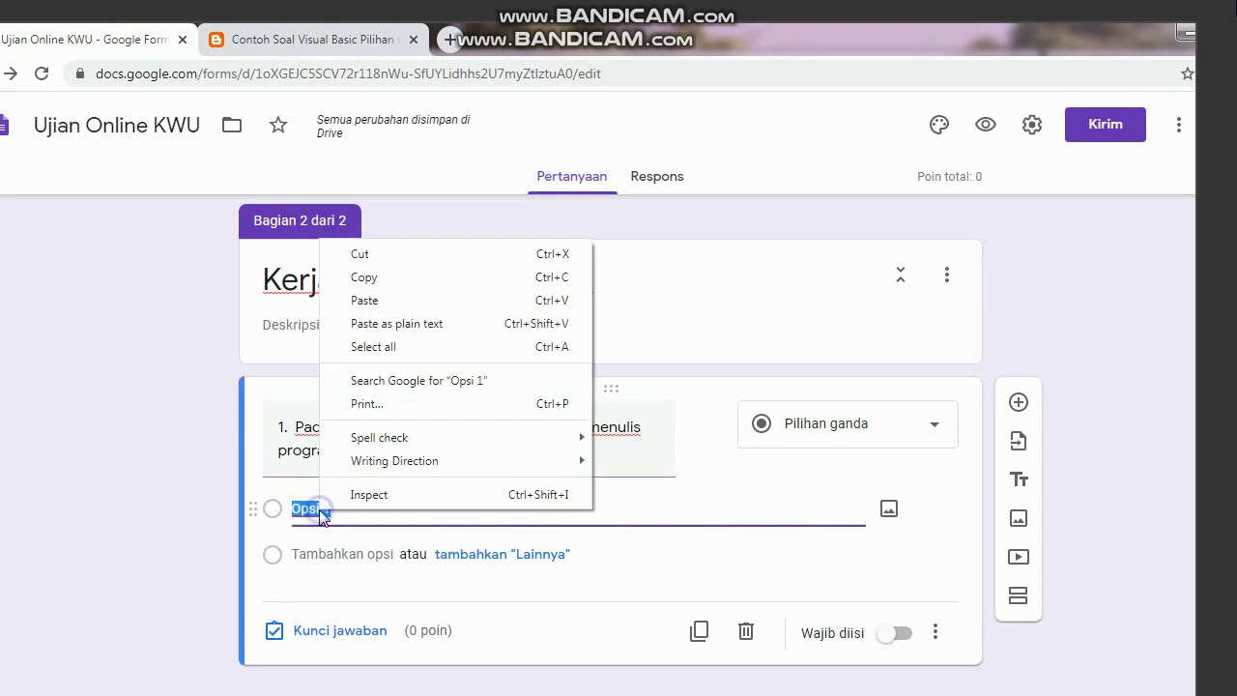
{"action": "left_click", "coordinate": [368, 301]}
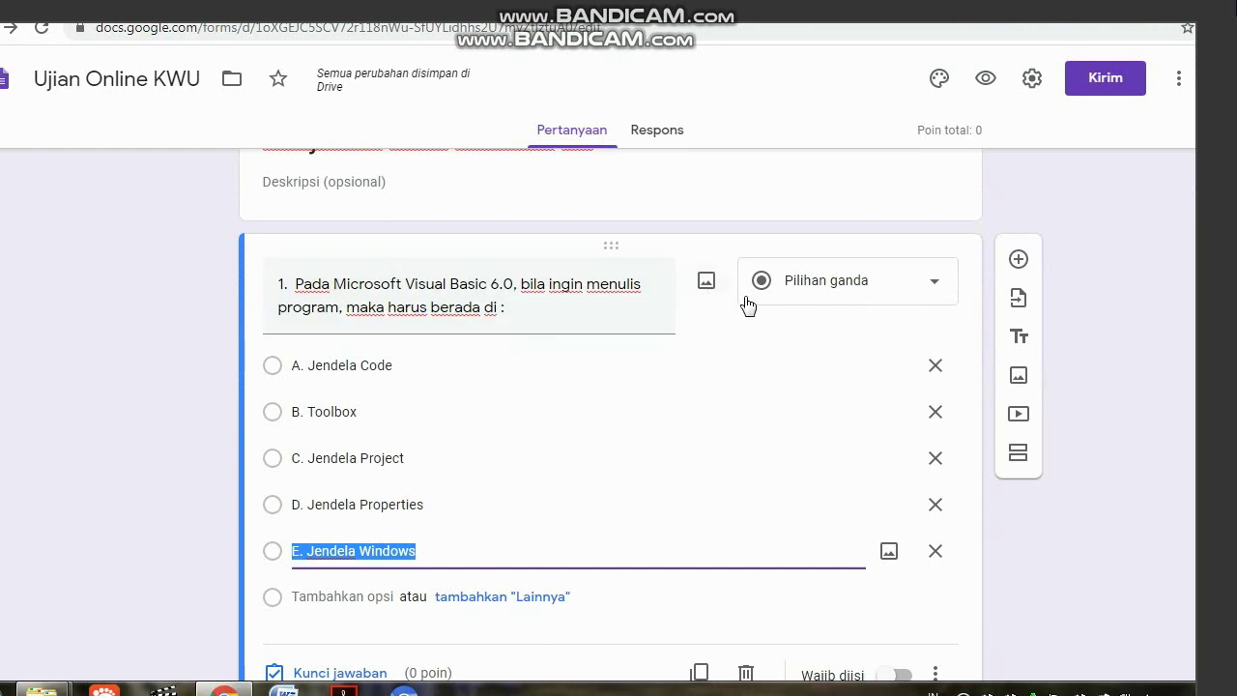
Open the first question's answer key and set its score to 10 points.
{"action": "scroll", "coordinate": [477, 306], "scroll_direction": "down", "scroll_amount": 1}
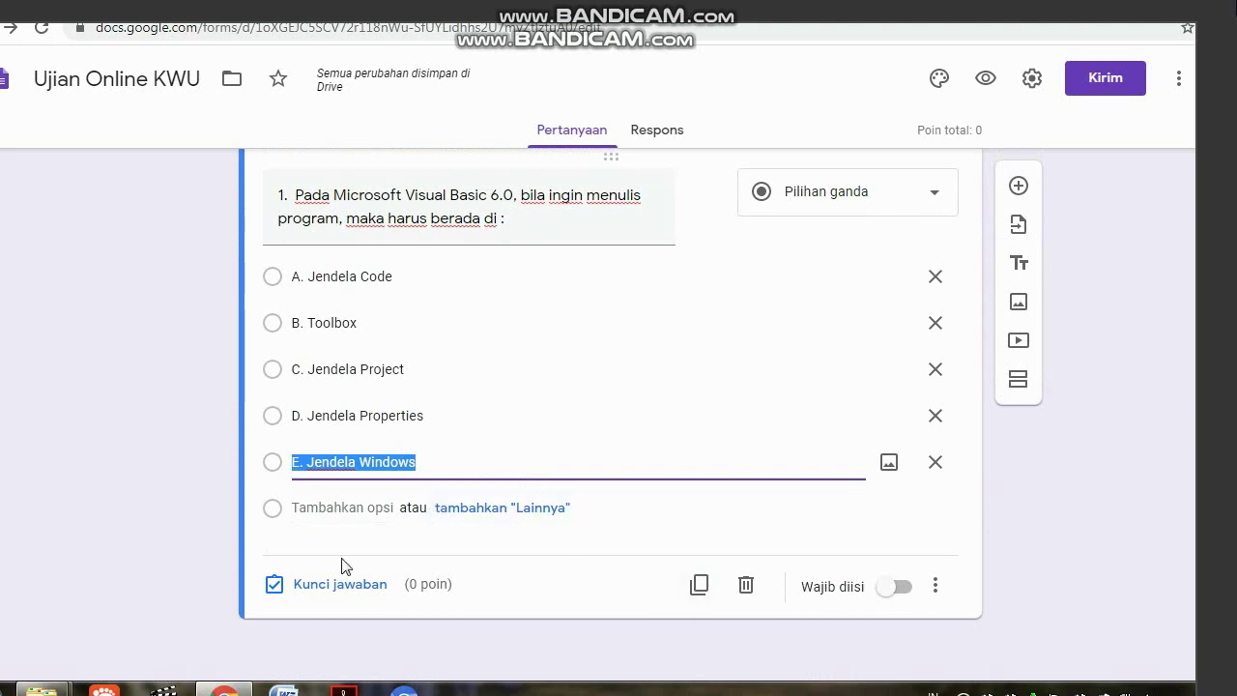
{"action": "left_click", "coordinate": [342, 586]}
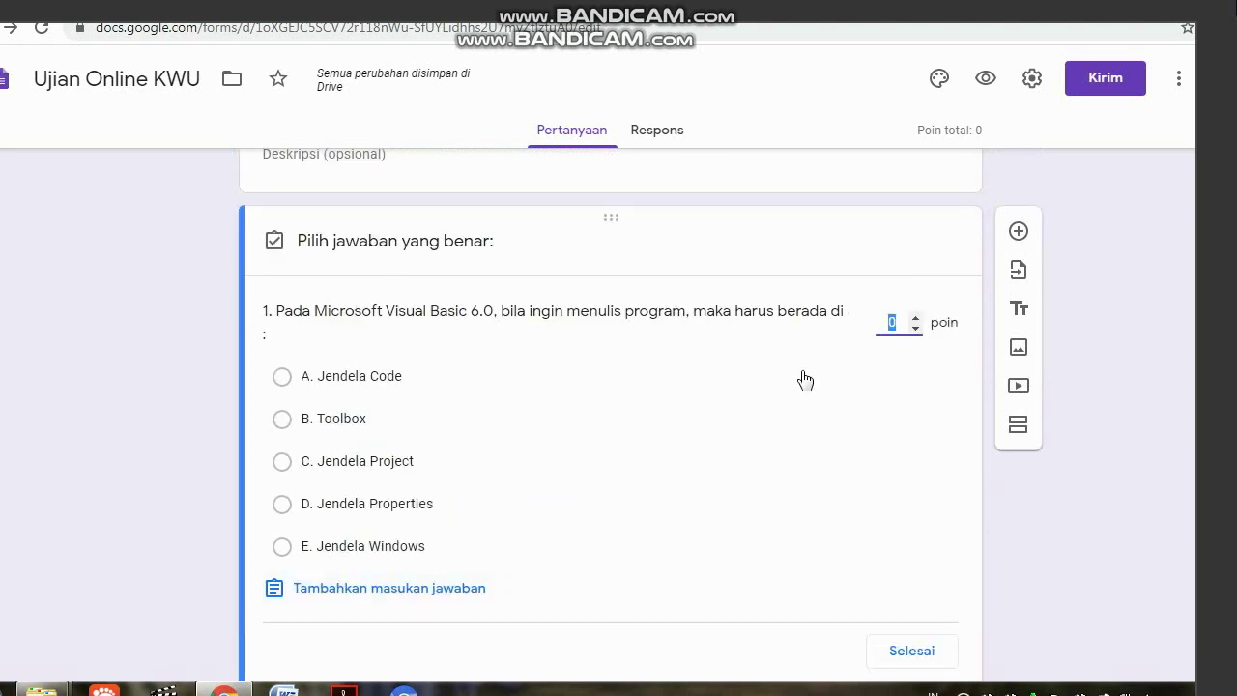
{"action": "left_click", "coordinate": [885, 320]}
{"action": "left_click", "coordinate": [884, 320]}
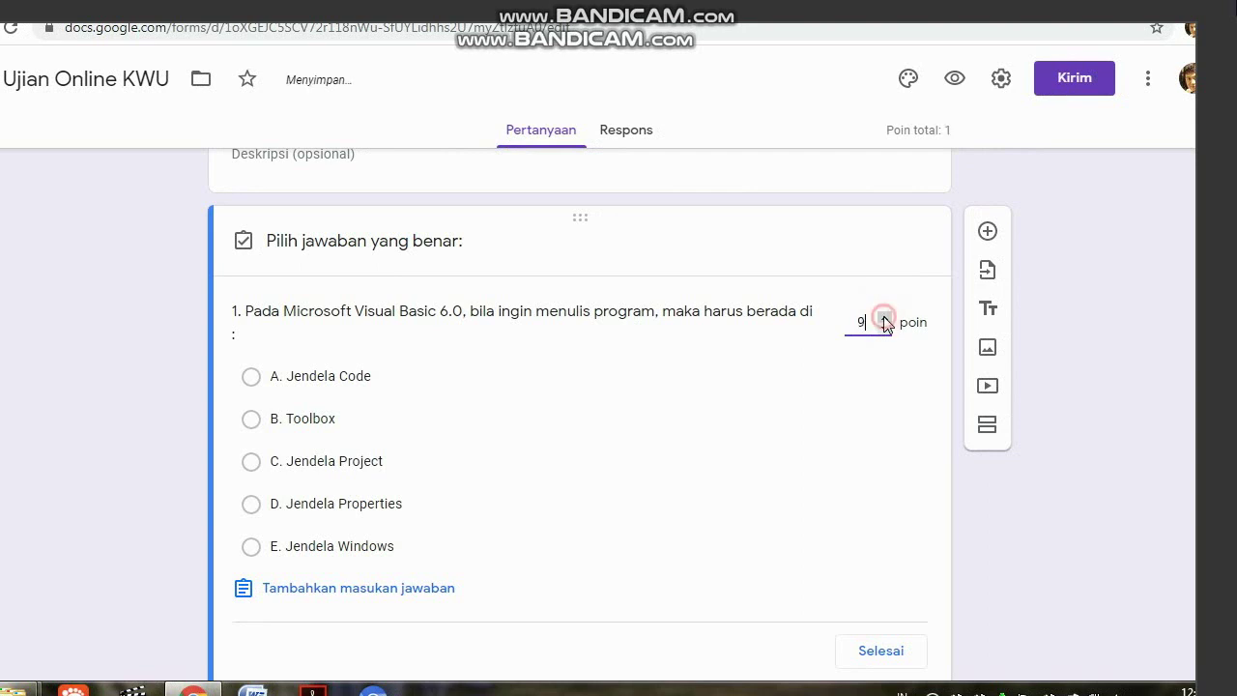
{"action": "left_click", "coordinate": [884, 320]}
{"action": "left_click", "coordinate": [884, 320]}
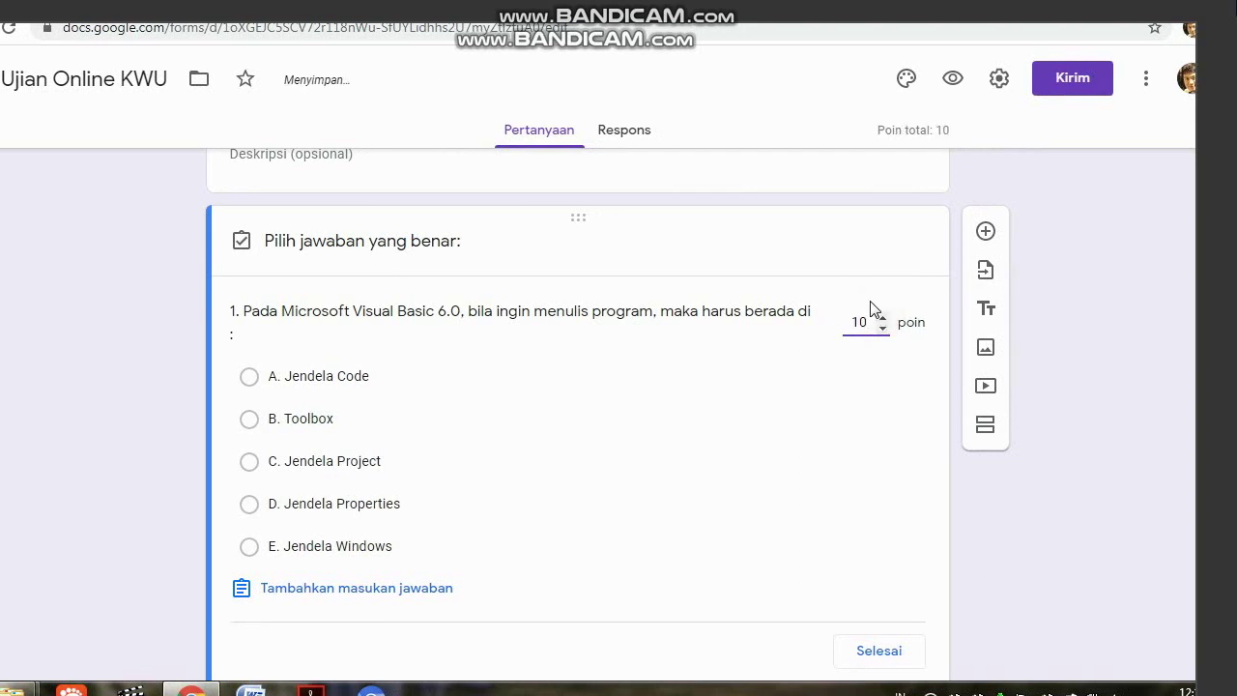
{"action": "scroll", "coordinate": [295, 456], "scroll_direction": "down", "scroll_amount": 1}
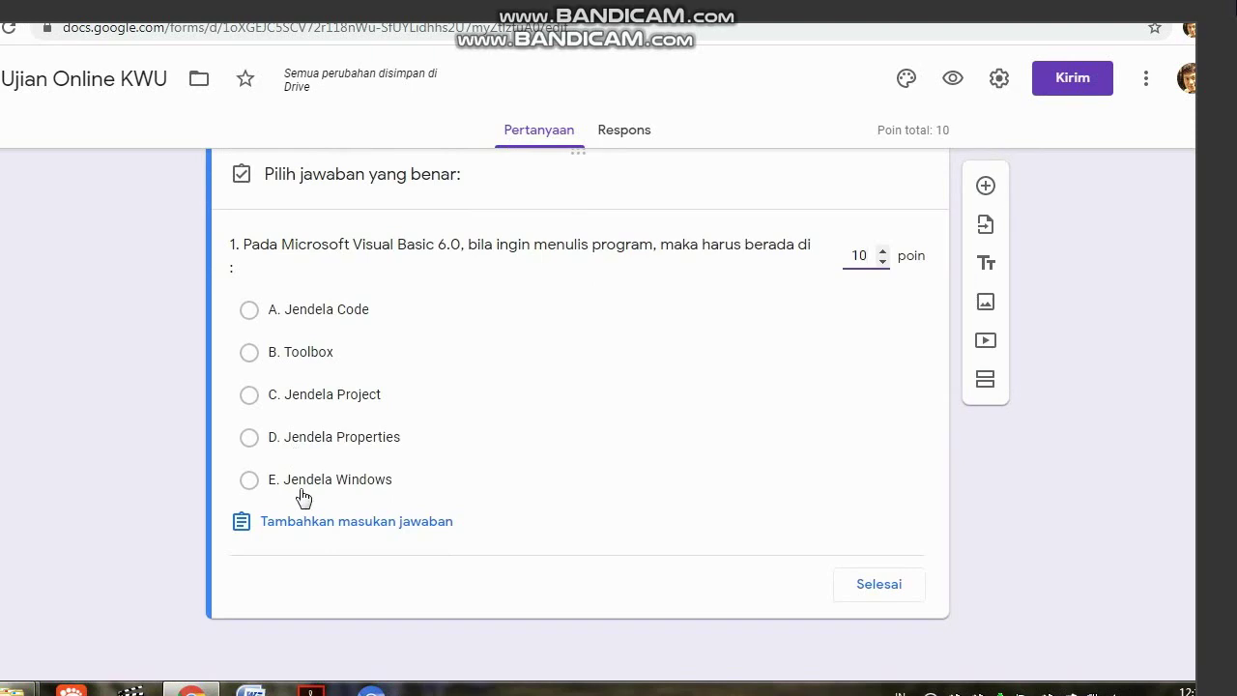
Check the first answer in the article, mark "A. Jendela Code" as correct in the answer key and finish the key.
{"action": "left_click", "coordinate": [276, 37]}
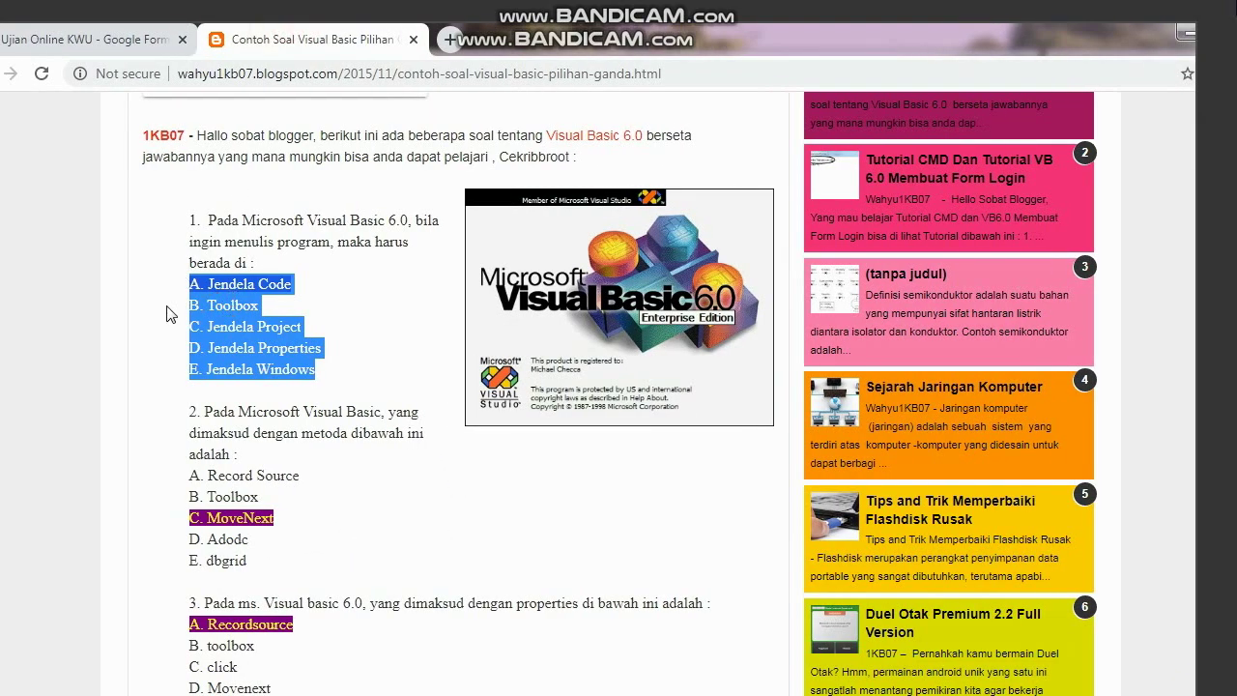
{"action": "left_click", "coordinate": [166, 306]}
{"action": "left_click", "coordinate": [116, 40]}
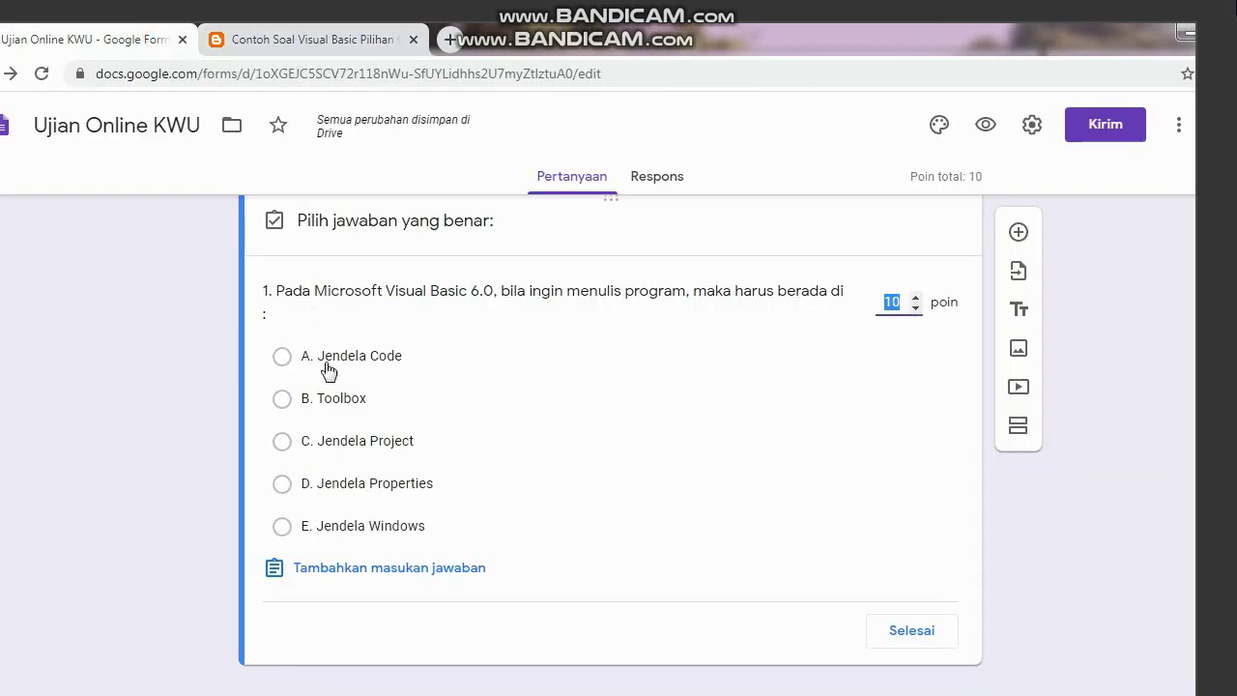
{"action": "left_click", "coordinate": [284, 363]}
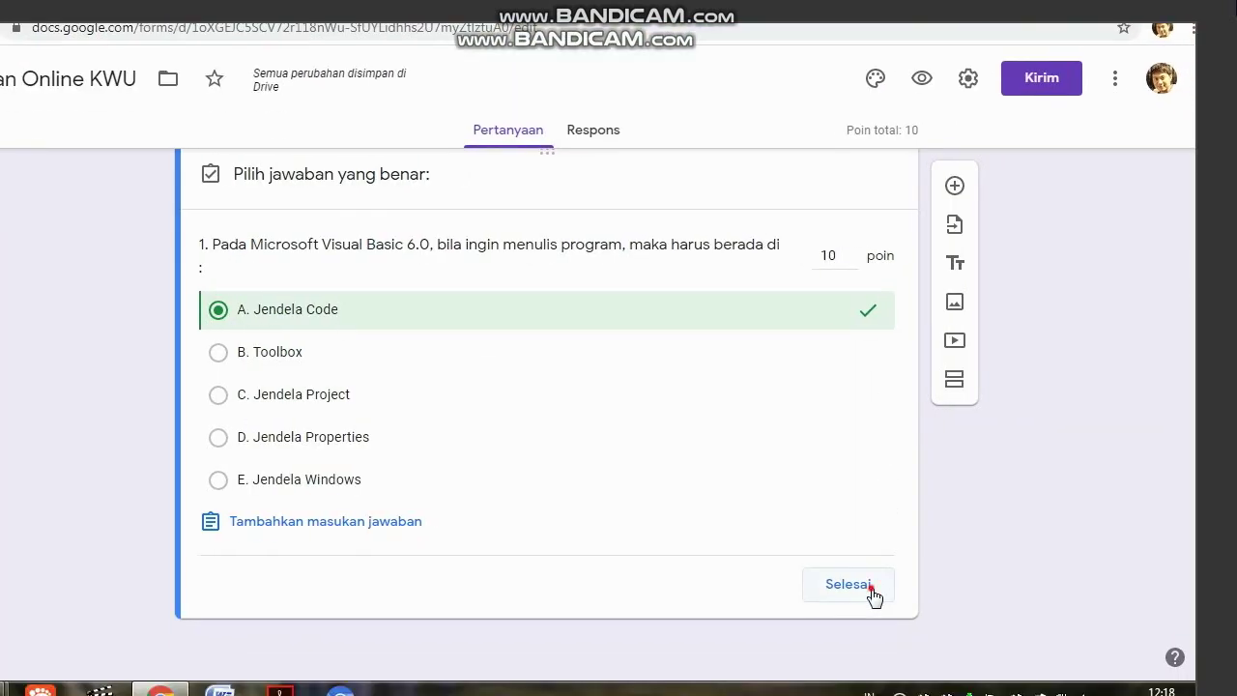
{"action": "left_click", "coordinate": [868, 598]}
Make the first quiz question required and add a new multiple-choice question below it.
{"action": "scroll", "coordinate": [594, 523], "scroll_direction": "down", "scroll_amount": 1}
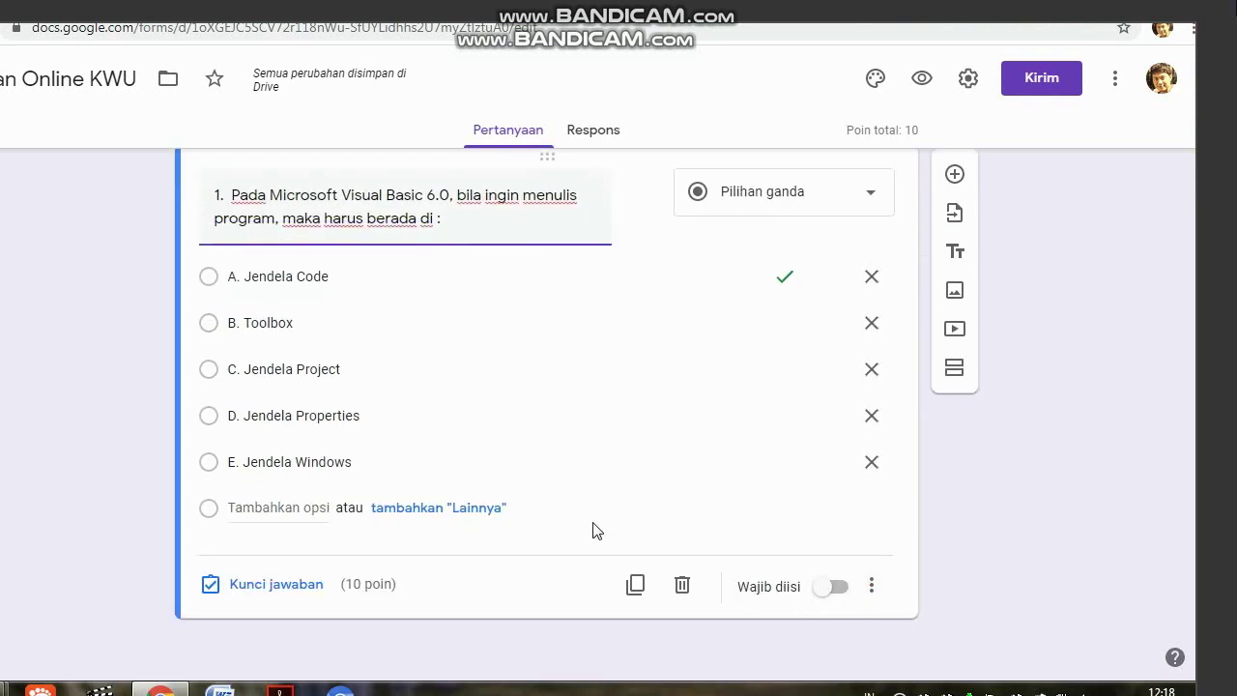
{"action": "left_click", "coordinate": [833, 587]}
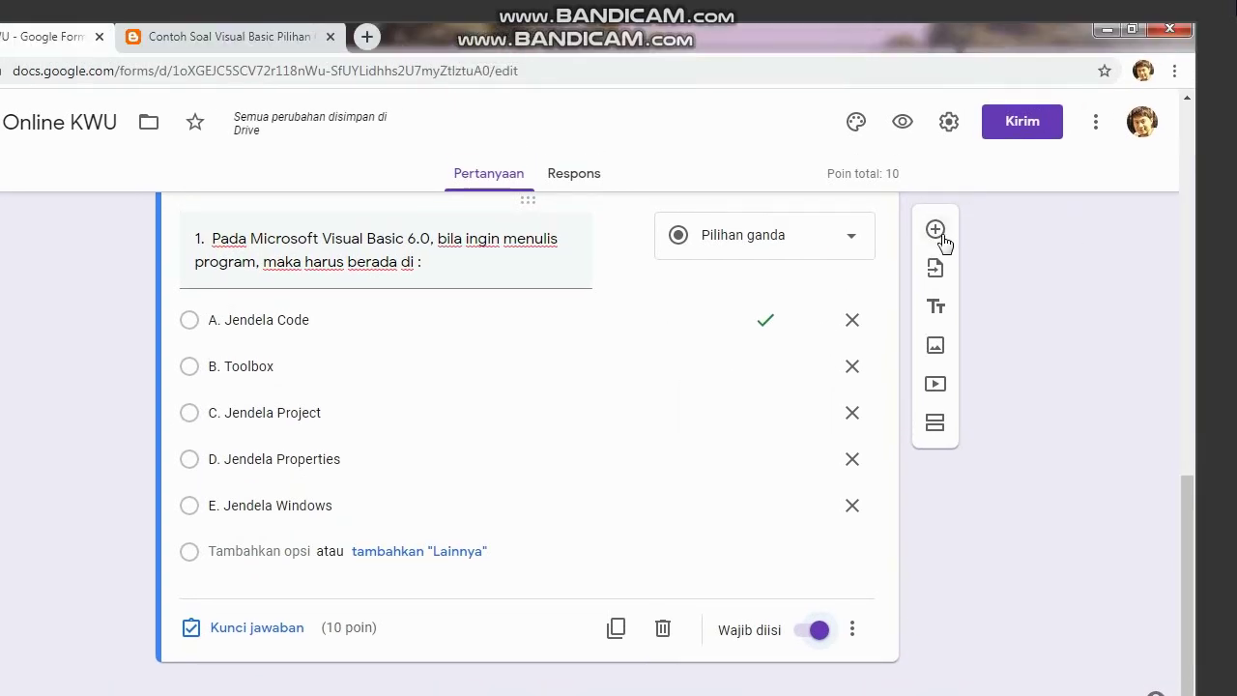
{"action": "left_click", "coordinate": [936, 231]}
{"action": "scroll", "coordinate": [475, 447], "scroll_direction": "down", "scroll_amount": 1}
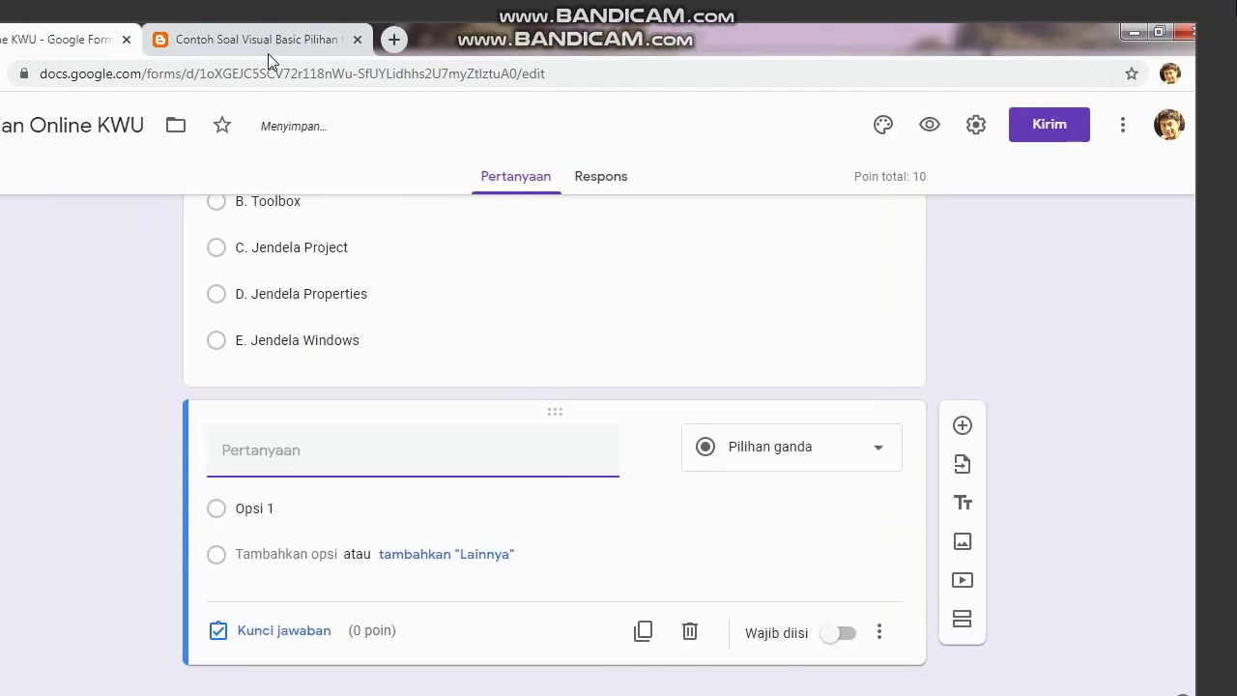
Copy the second question's text, "Pada Microsoft Visual Basic, yang dimaksud dengan metoda dibawah ini adalah", from the article into the new question.
{"action": "left_click", "coordinate": [268, 51]}
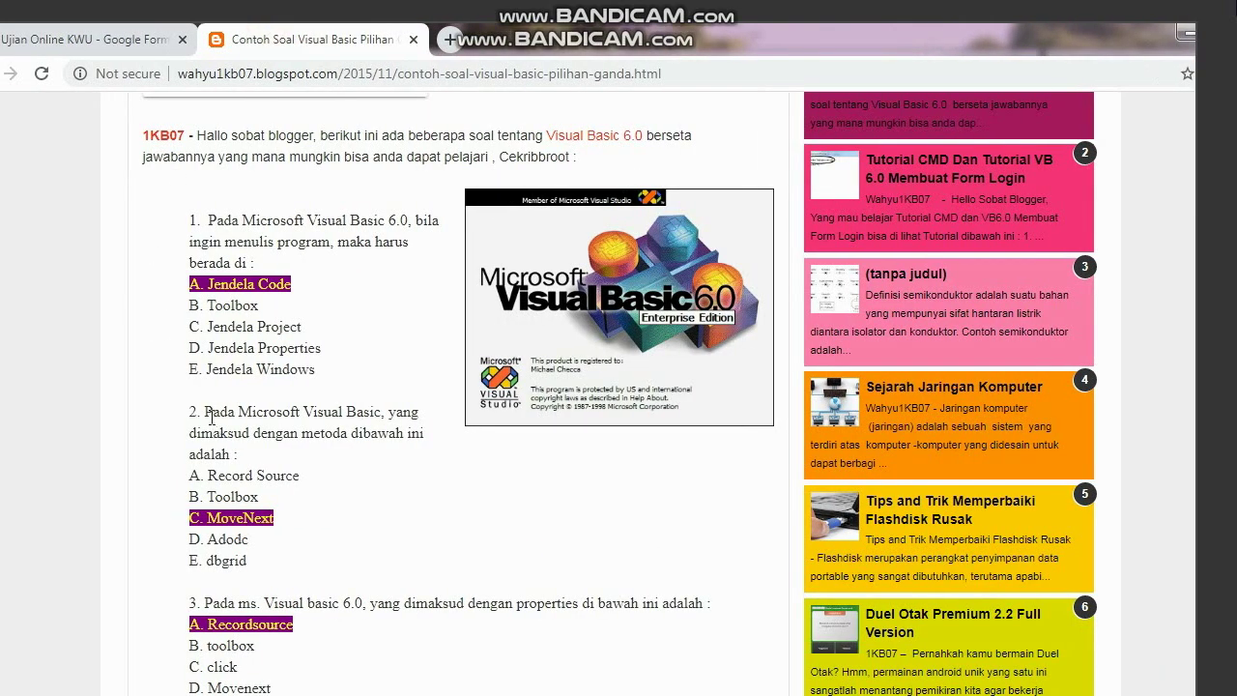
{"action": "left_click_drag", "start_coordinate": [191, 411], "coordinate": [242, 462]}
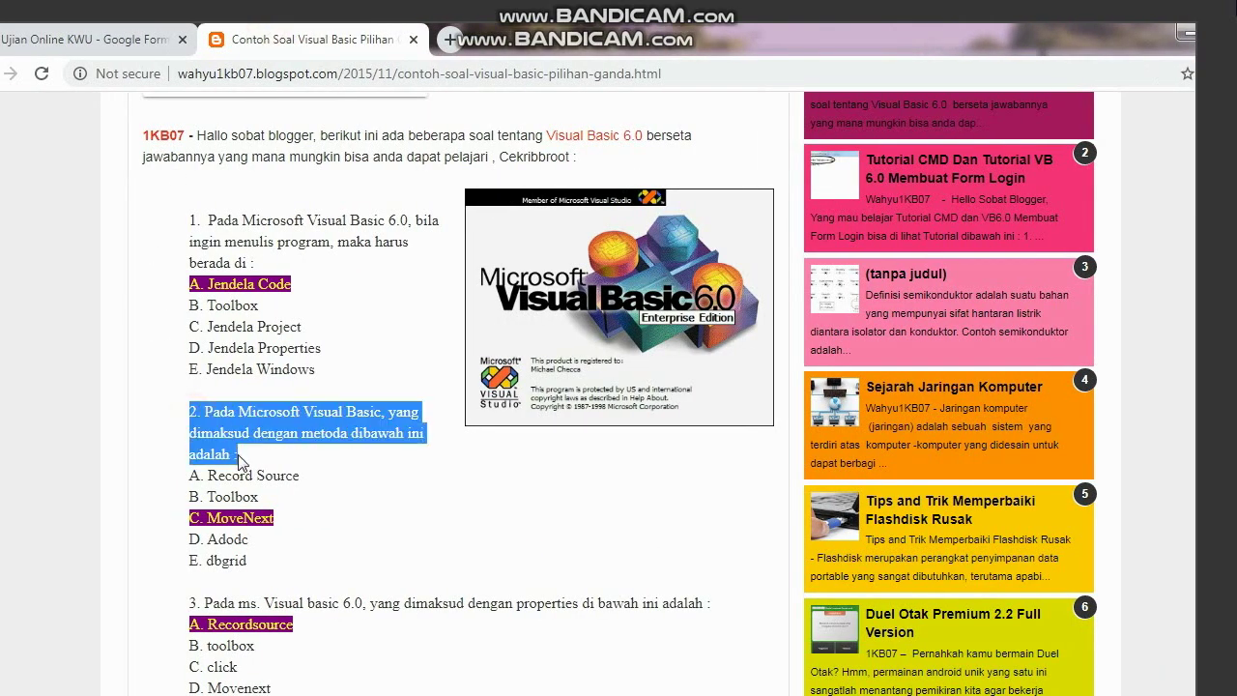
{"action": "right_click", "coordinate": [234, 453]}
{"action": "left_click", "coordinate": [248, 468]}
{"action": "left_click", "coordinate": [176, 469]}
{"action": "left_click", "coordinate": [92, 40]}
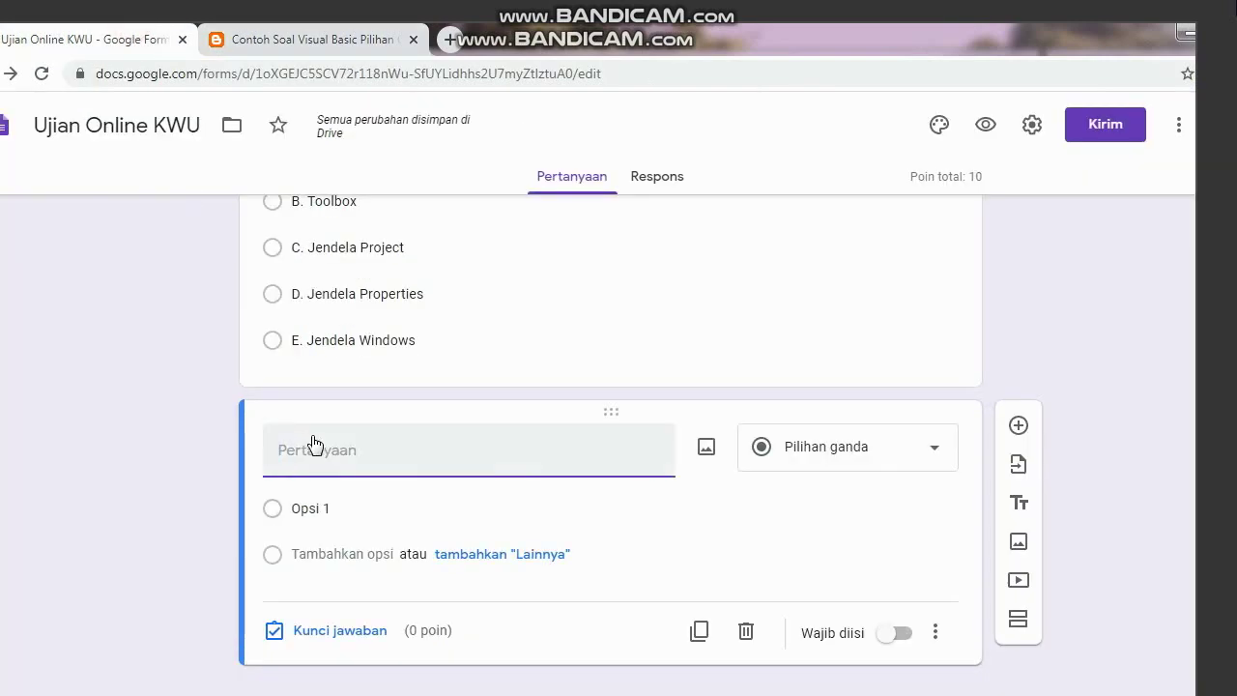
{"action": "key", "text": "ctrl+v"}
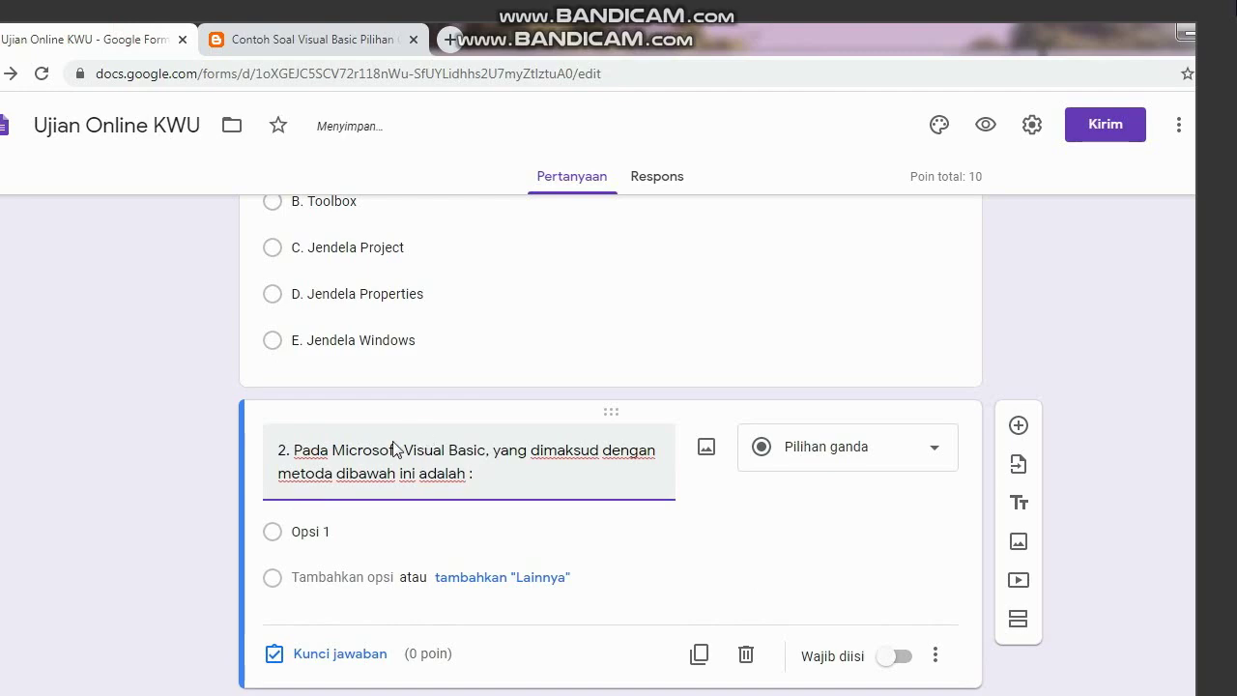
{"action": "key", "text": "Escape"}
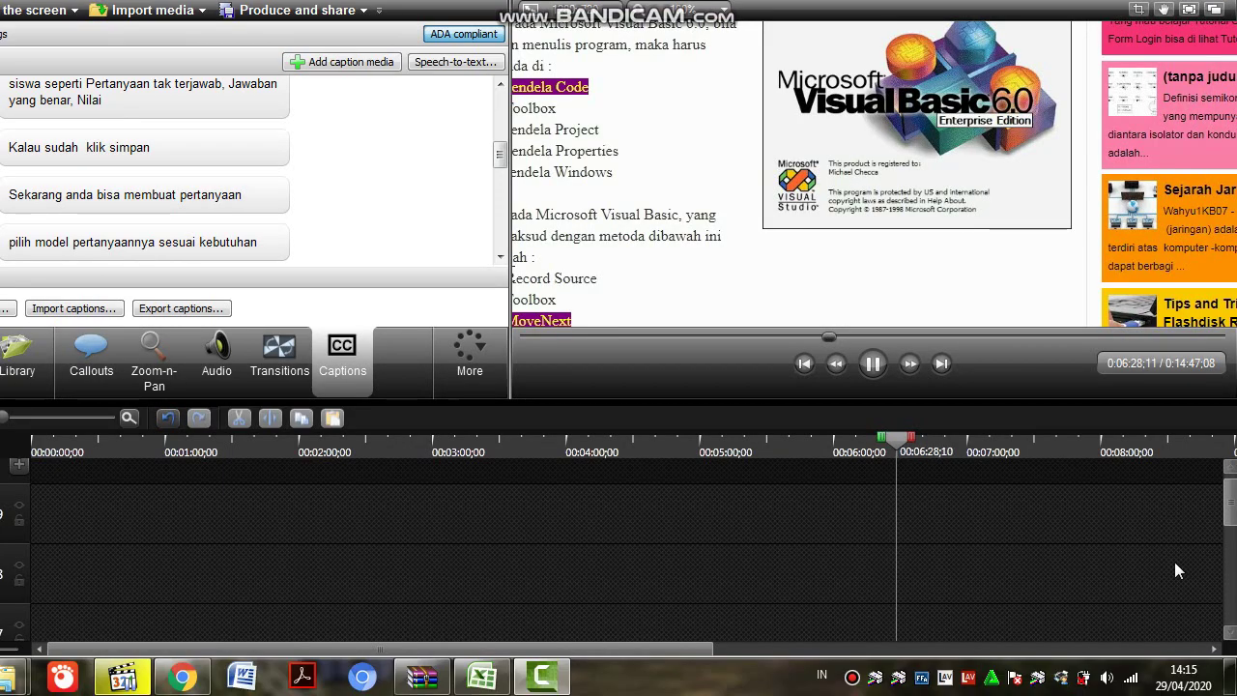
{"action": "left_click", "coordinate": [852, 678]}
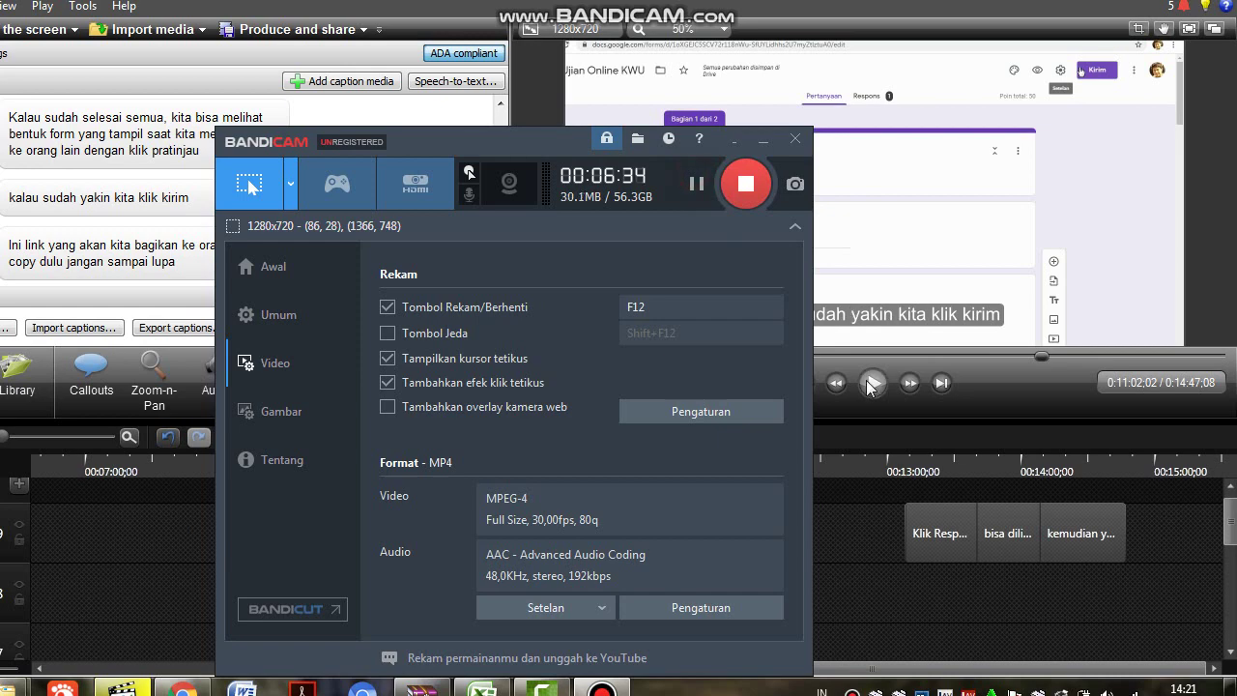
{"action": "left_click", "coordinate": [863, 384]}
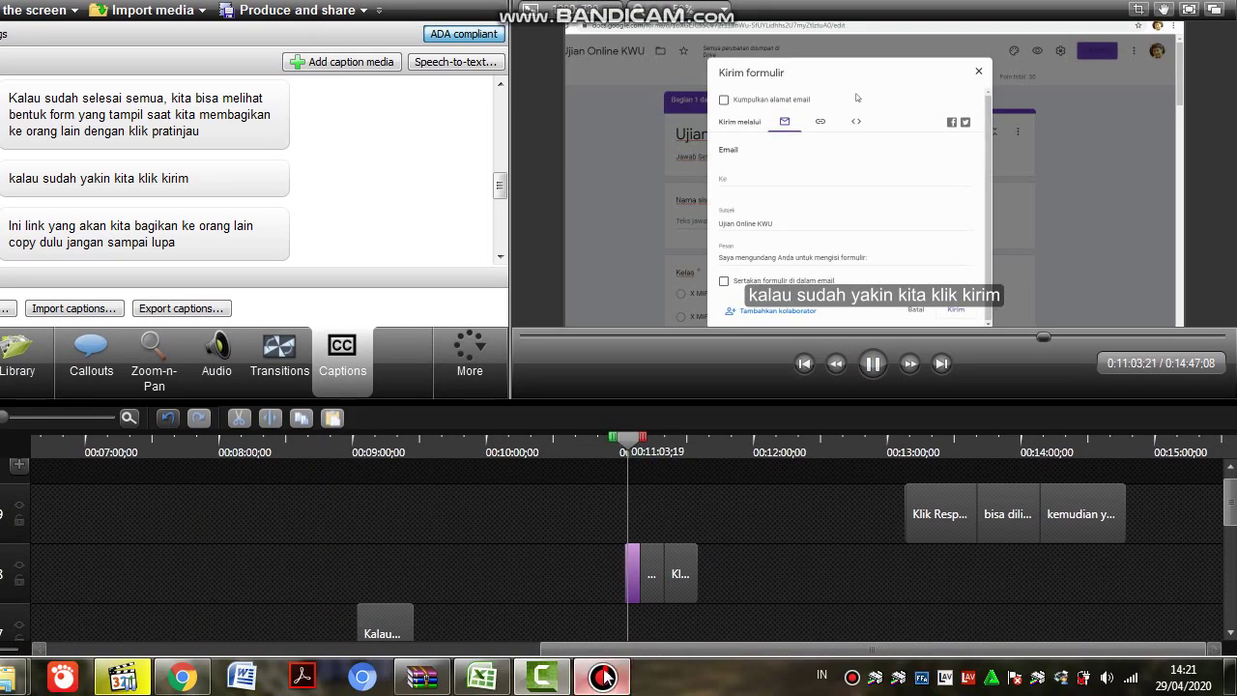
{"action": "left_click", "coordinate": [602, 691]}
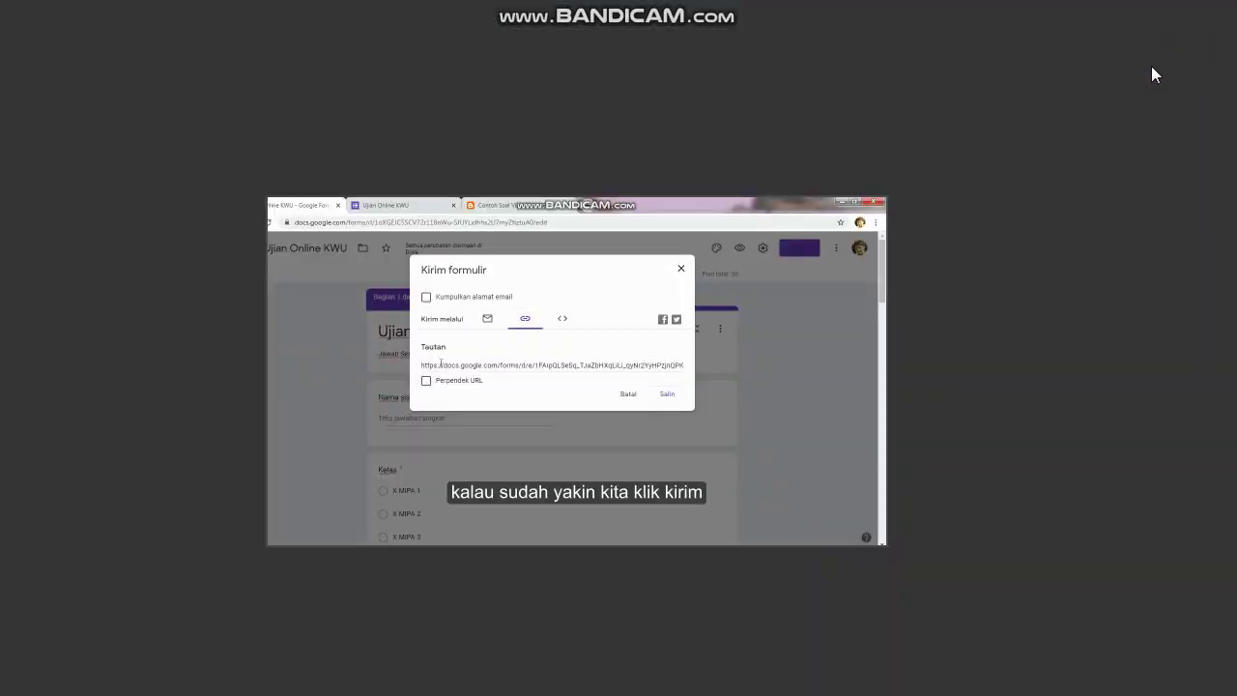
{"action": "key", "text": "Escape"}
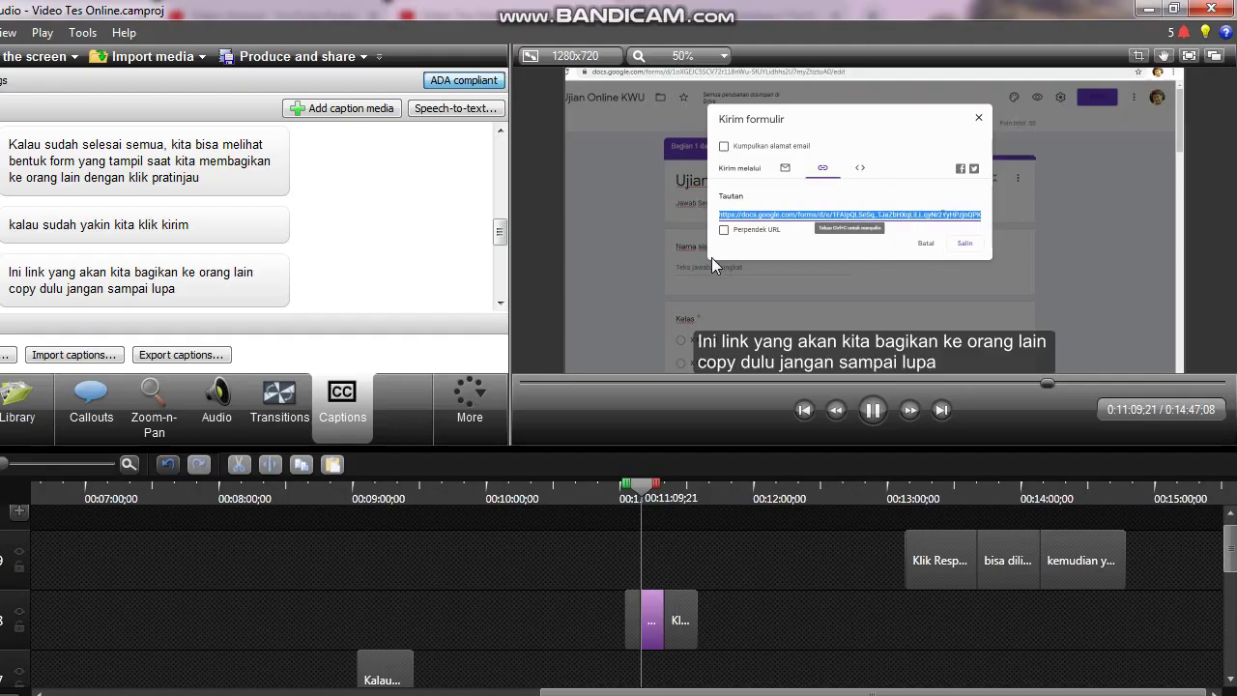
{"action": "left_click", "coordinate": [706, 56]}
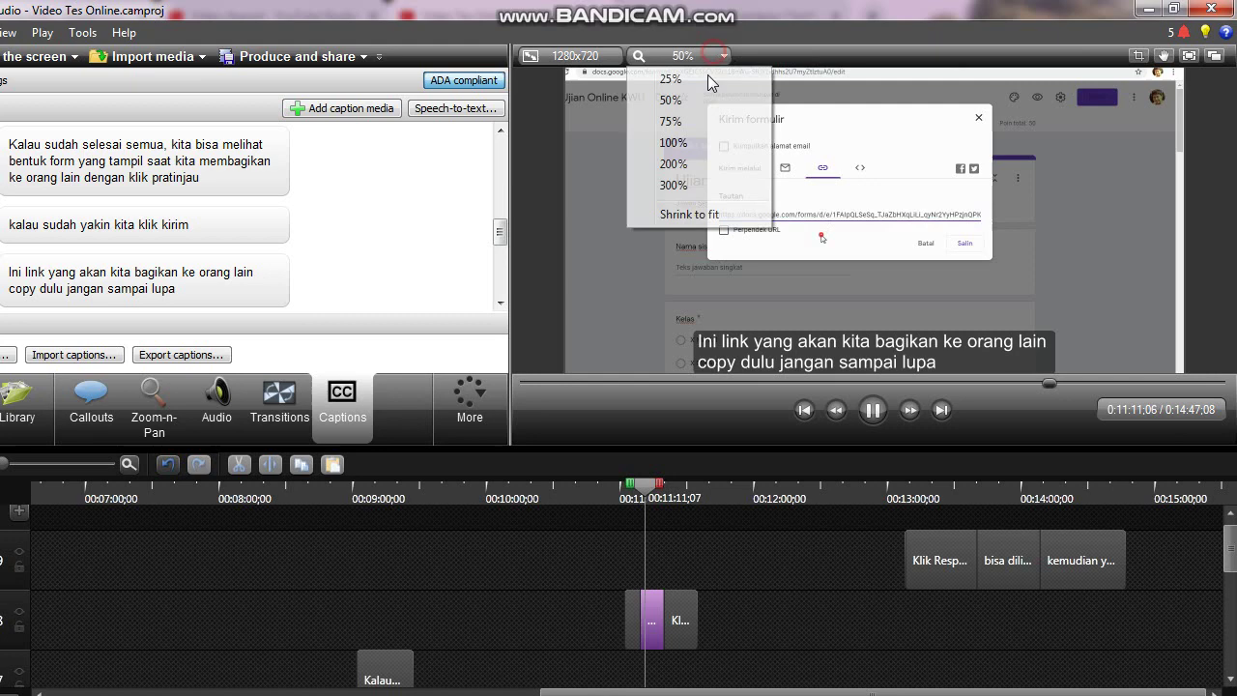
{"action": "left_click", "coordinate": [692, 142]}
{"action": "left_click", "coordinate": [1188, 56]}
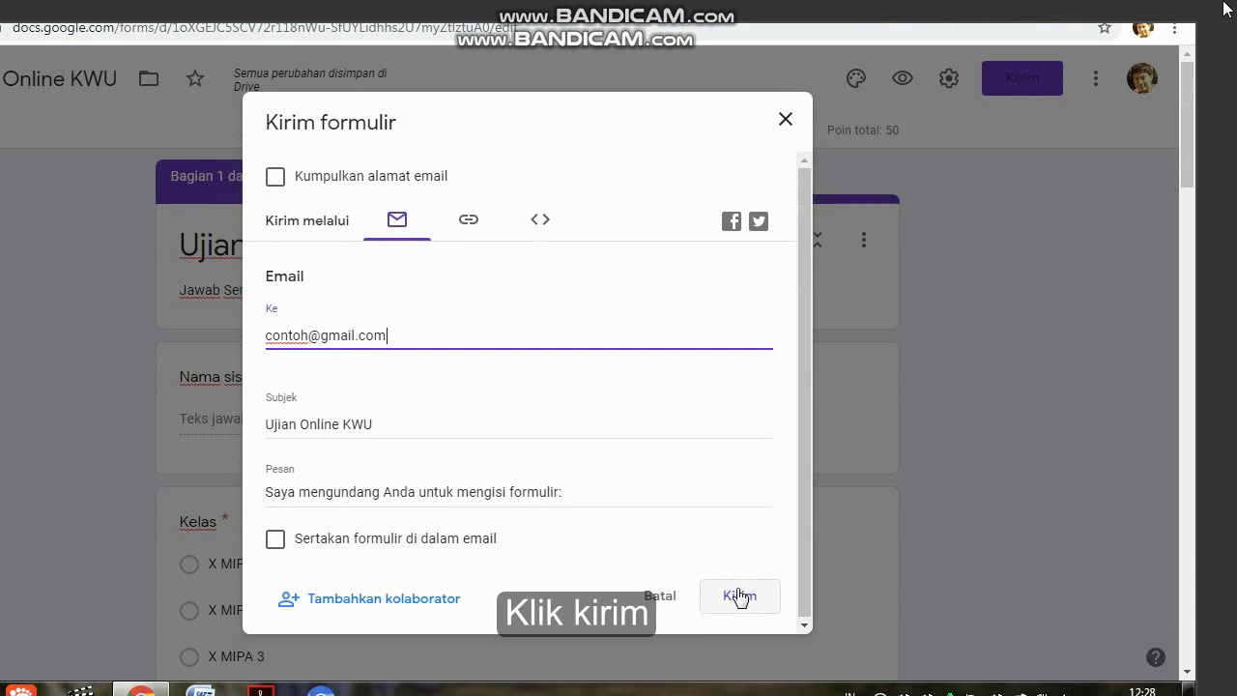
Send the form invitation to the entered e-mail recipient and switch to the respondent view of "Ujian Online KWU".
{"action": "left_click", "coordinate": [739, 597]}
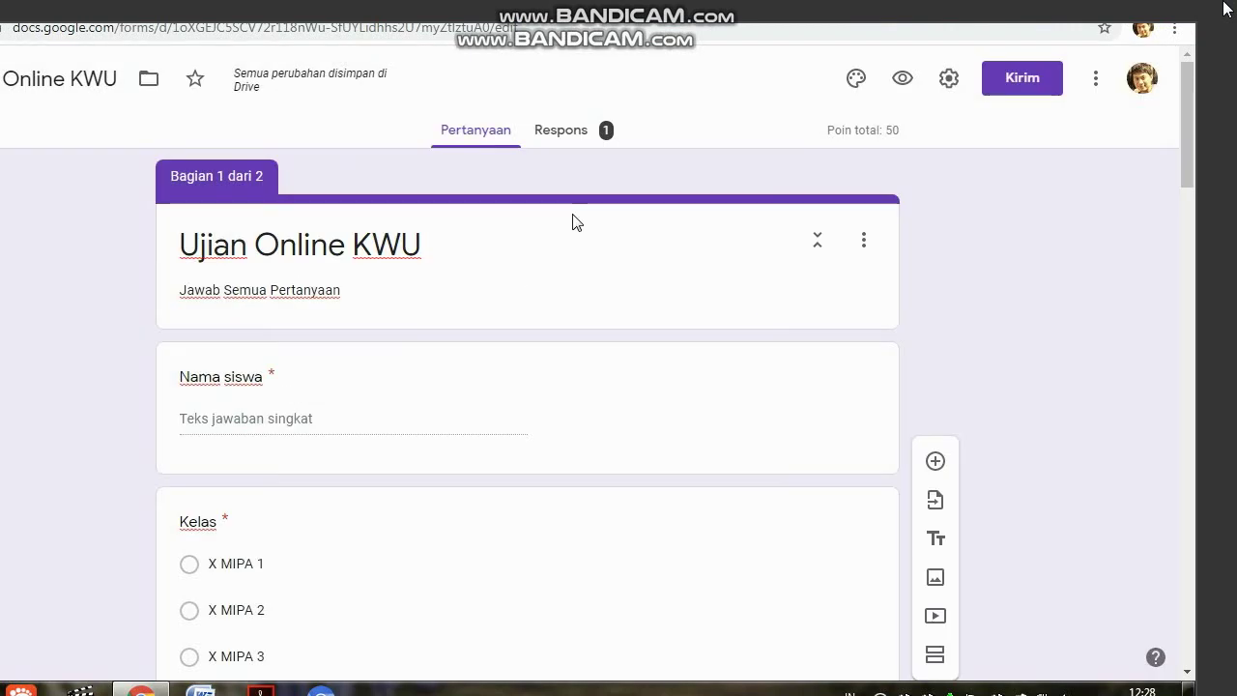
{"action": "scroll", "coordinate": [551, 213], "scroll_direction": "down", "scroll_amount": 2}
{"action": "scroll", "coordinate": [538, 213], "scroll_direction": "up", "scroll_amount": 2}
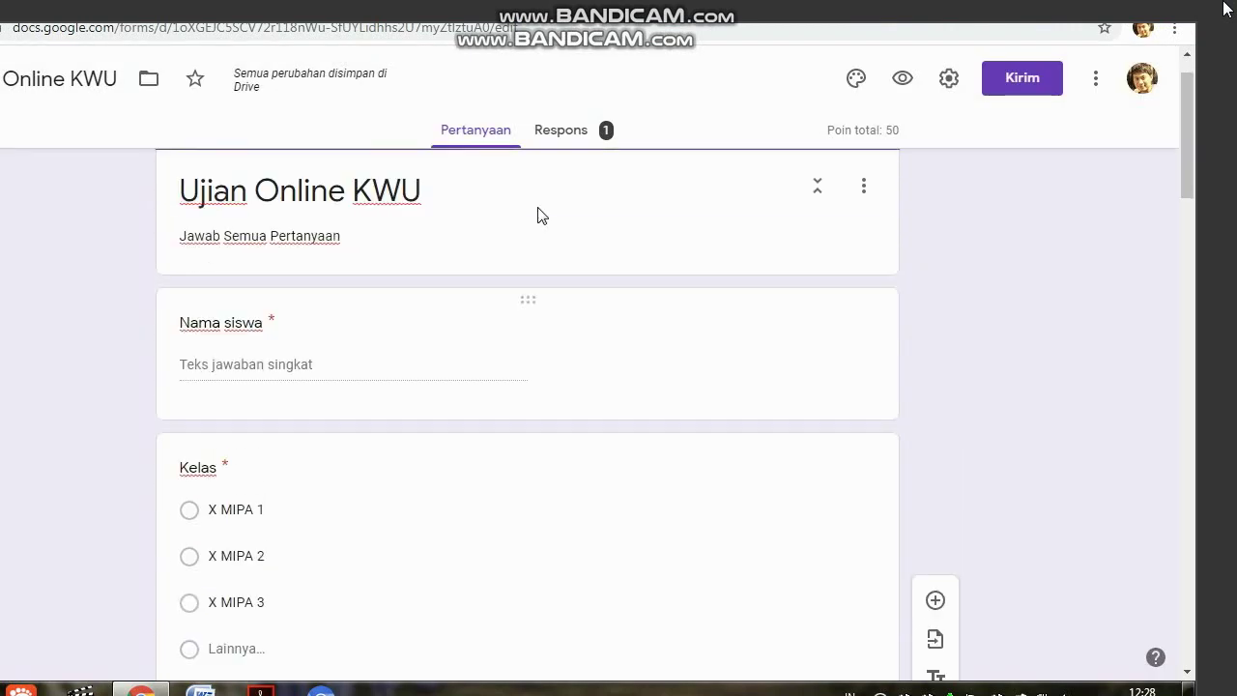
{"action": "left_click", "coordinate": [290, 40]}
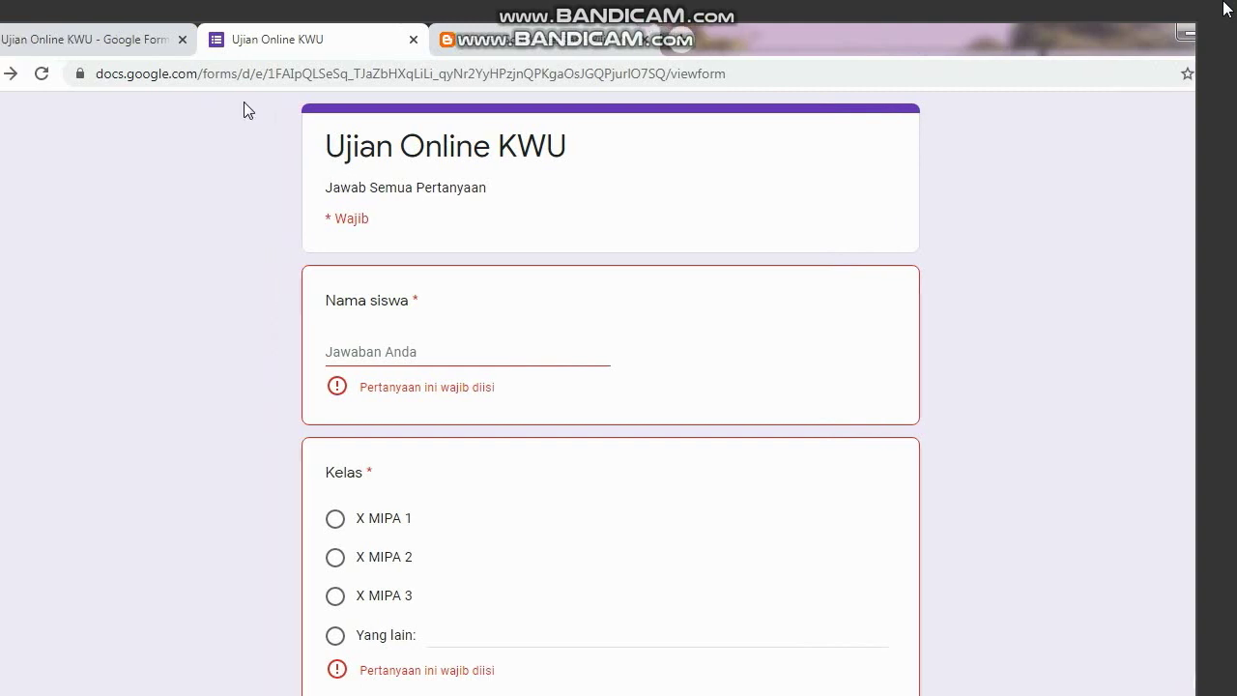
Load the copied short form link forms.gle/KrbNwWjCZJ3Pr3av8 in the respondent view, leaving the unsaved page.
{"action": "right_click", "coordinate": [242, 72]}
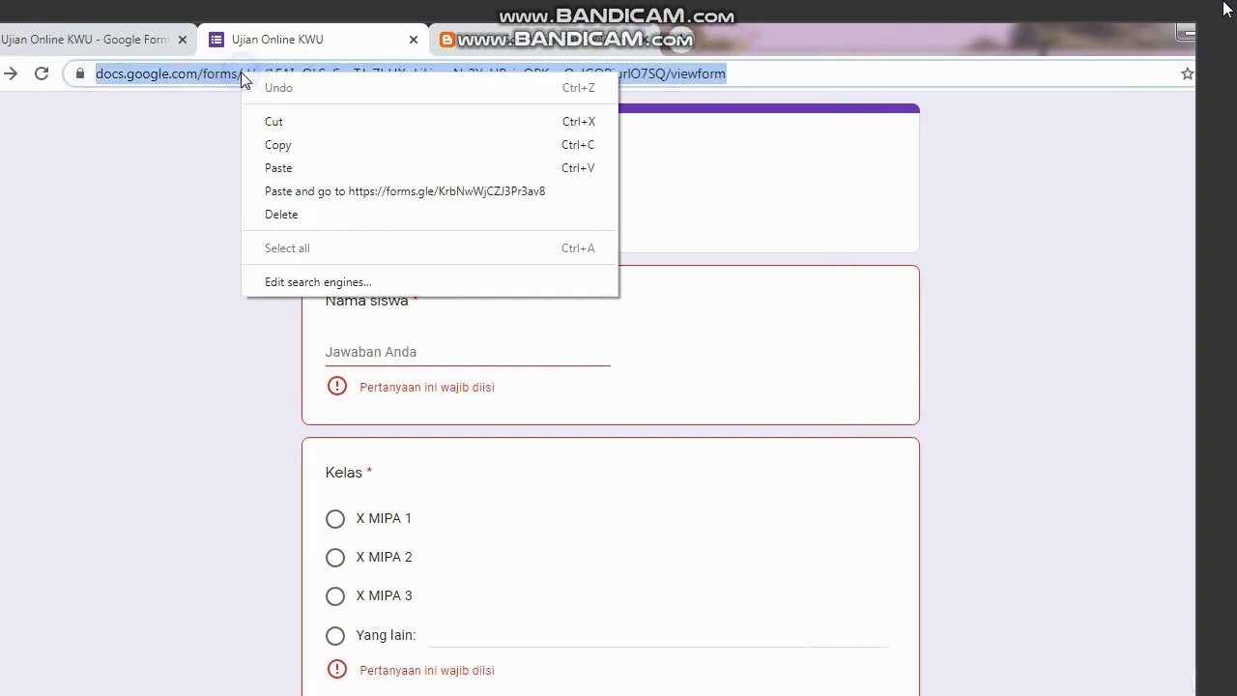
{"action": "left_click", "coordinate": [289, 166]}
{"action": "key", "text": "Return"}
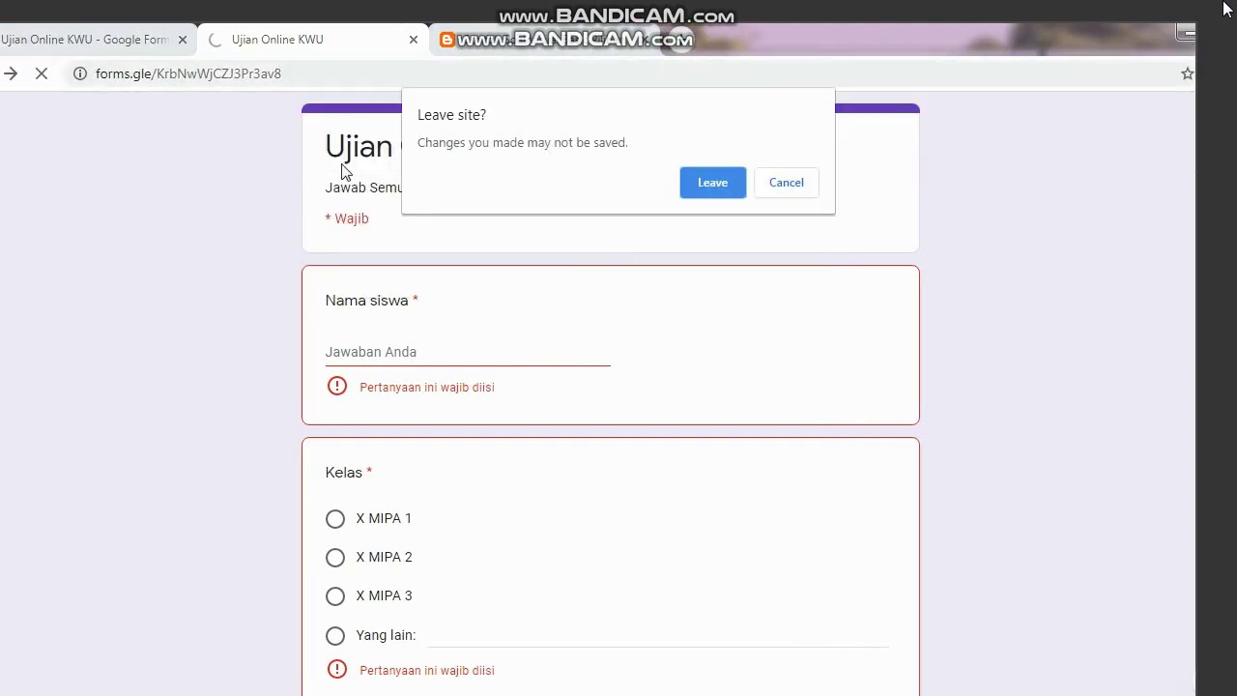
{"action": "left_click", "coordinate": [691, 177]}
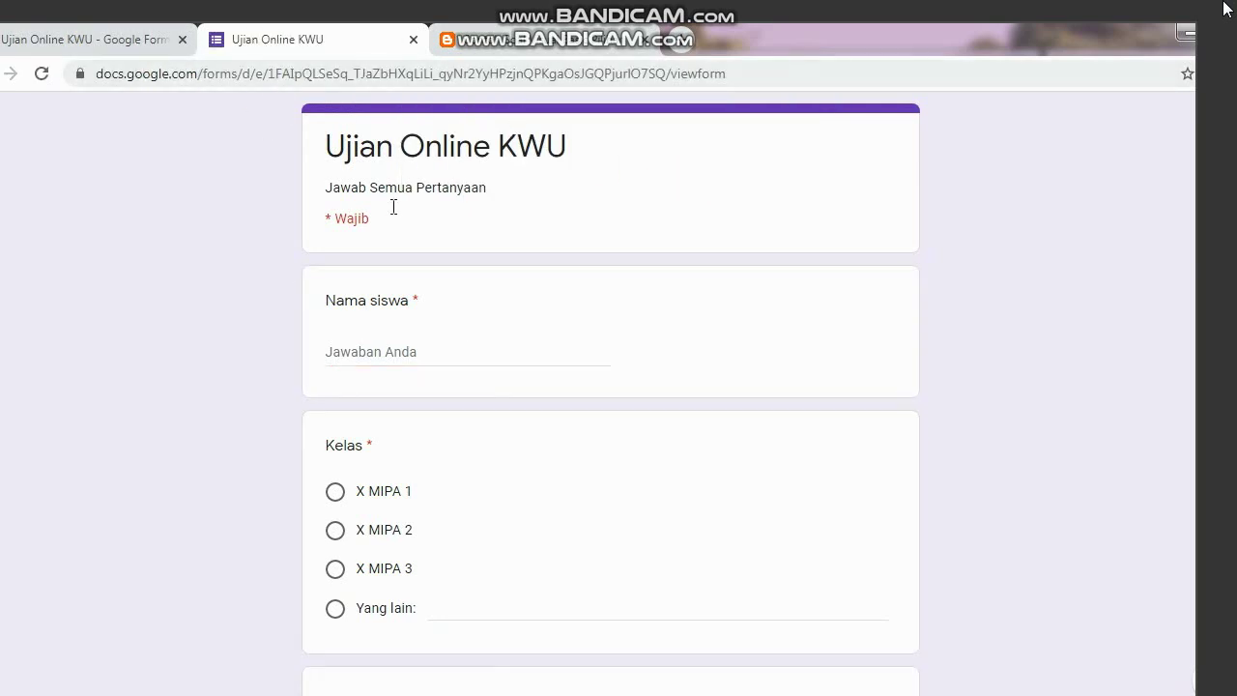
Fill in the identity section with student name "Anda", class X MIPA 3 and Absen 15, and continue to the quiz questions.
{"action": "left_click", "coordinate": [375, 346]}
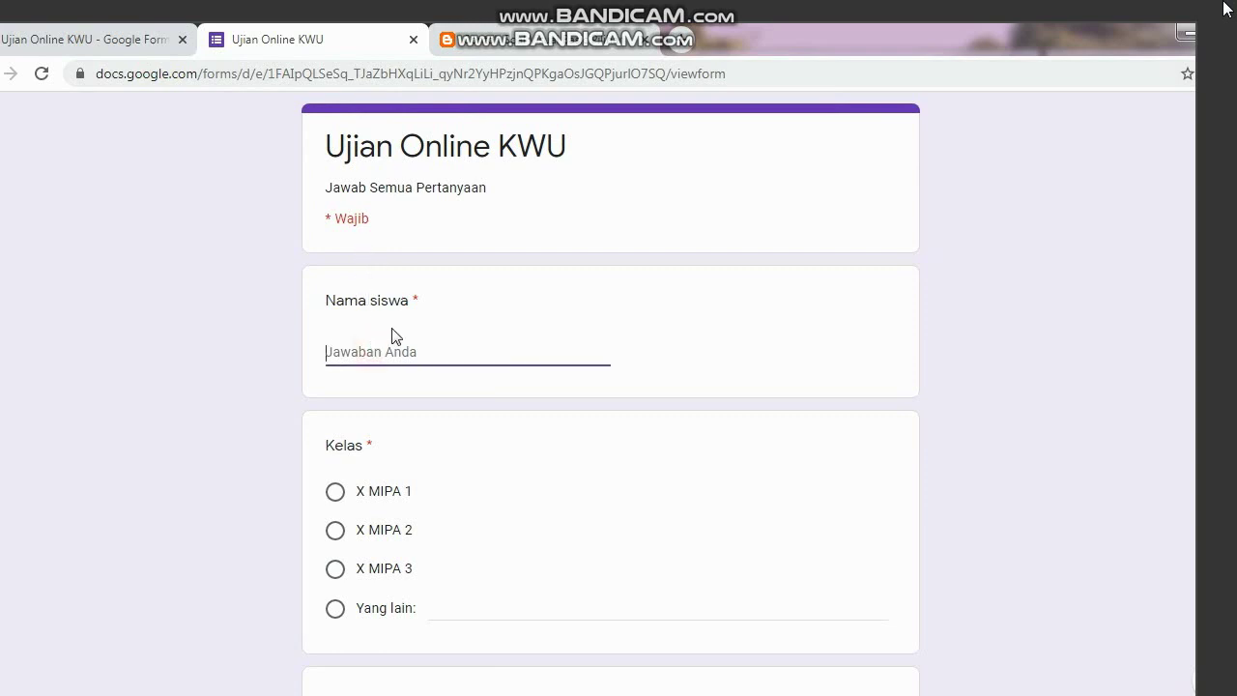
{"action": "type", "text": "Anda"}
{"action": "scroll", "coordinate": [397, 335], "scroll_direction": "down", "scroll_amount": 2}
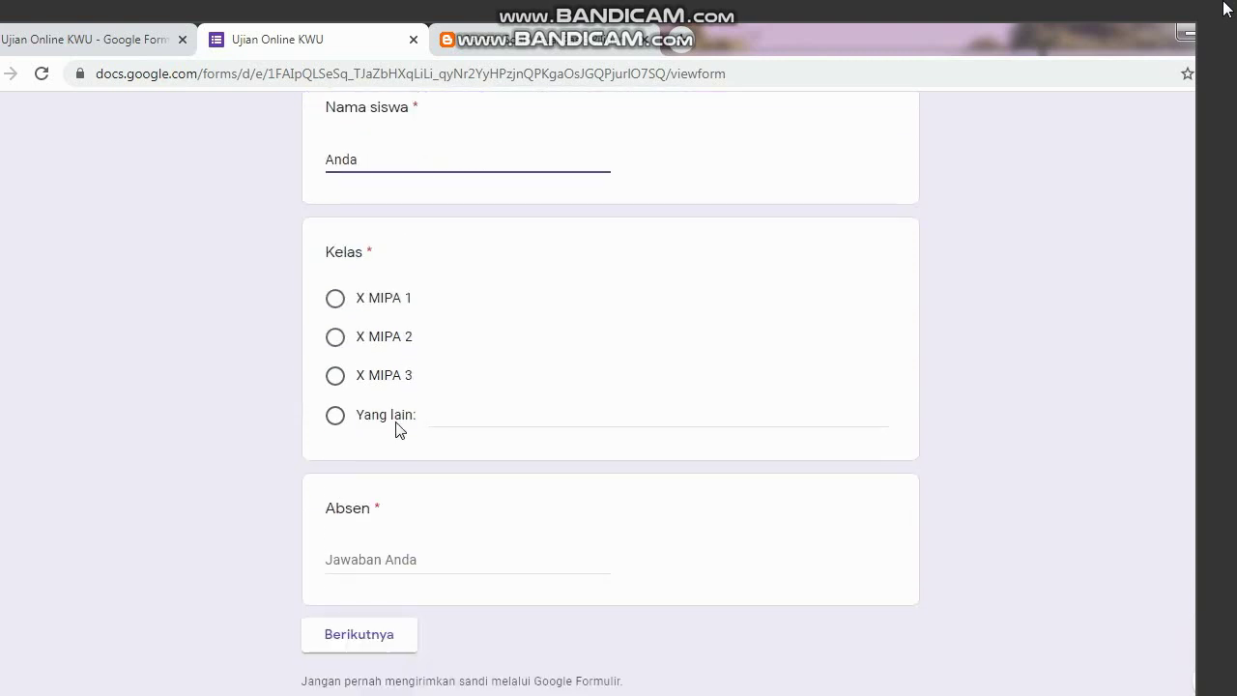
{"action": "left_click", "coordinate": [337, 300]}
{"action": "scroll", "coordinate": [346, 455], "scroll_direction": "down", "scroll_amount": 1}
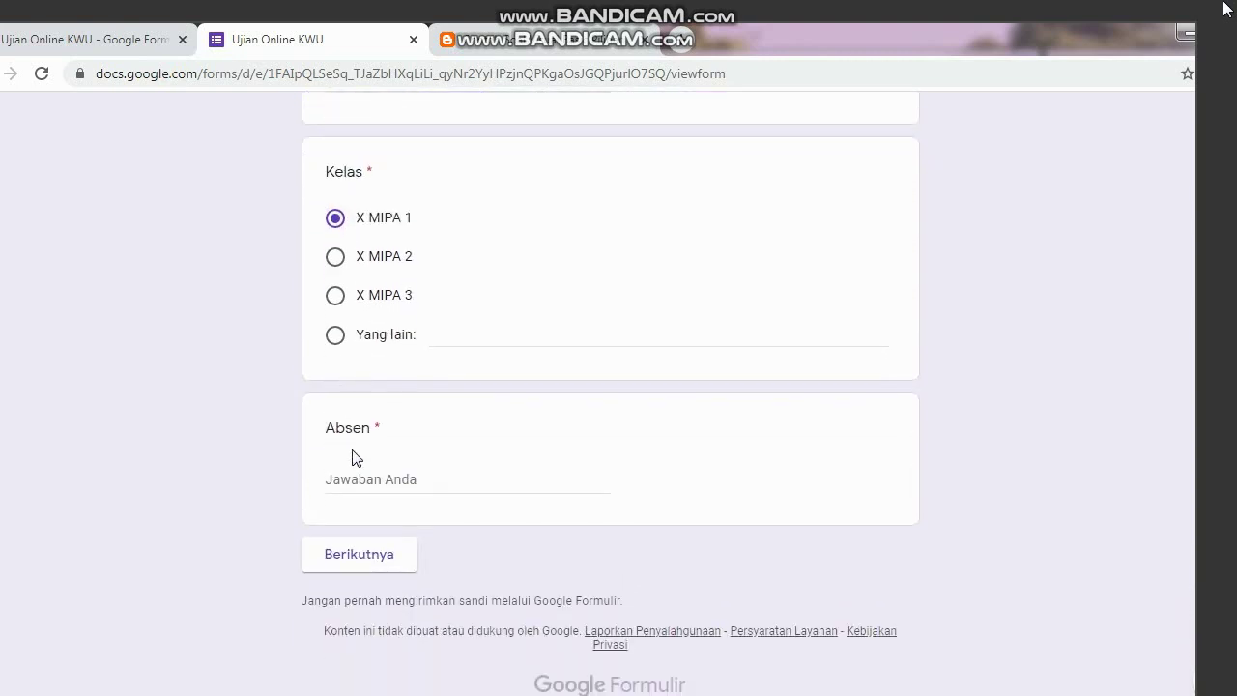
{"action": "left_click", "coordinate": [375, 470]}
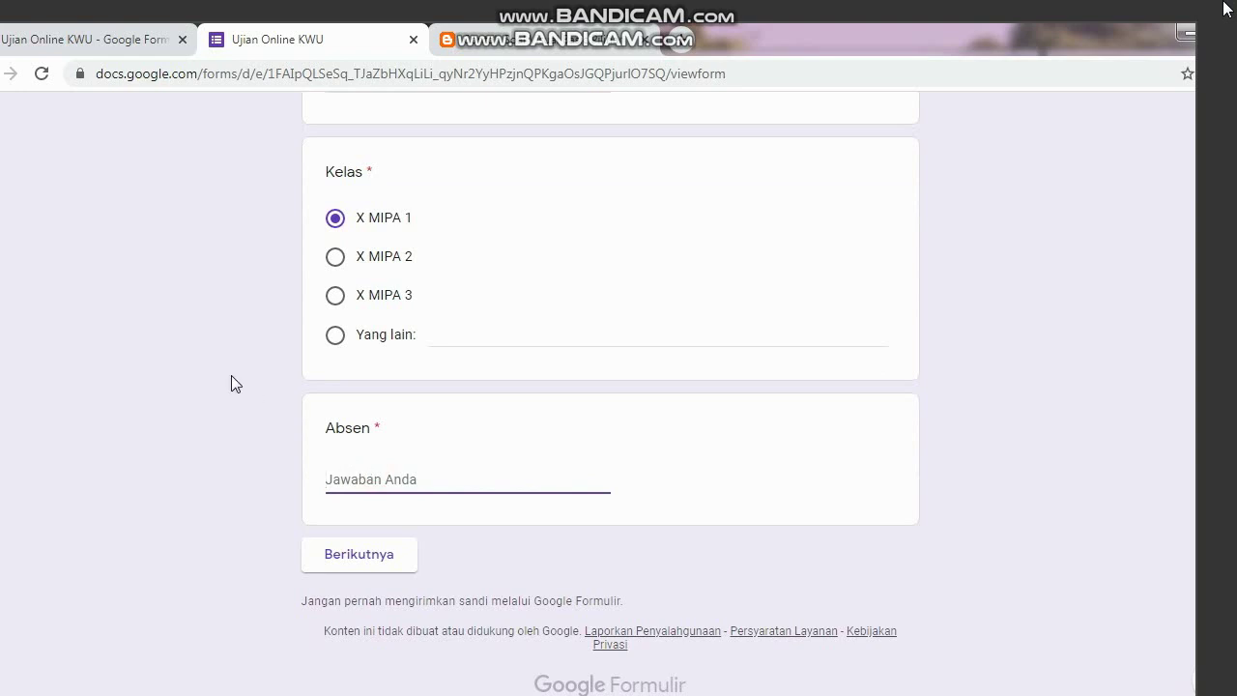
{"action": "left_click", "coordinate": [335, 296]}
{"action": "left_click", "coordinate": [348, 481]}
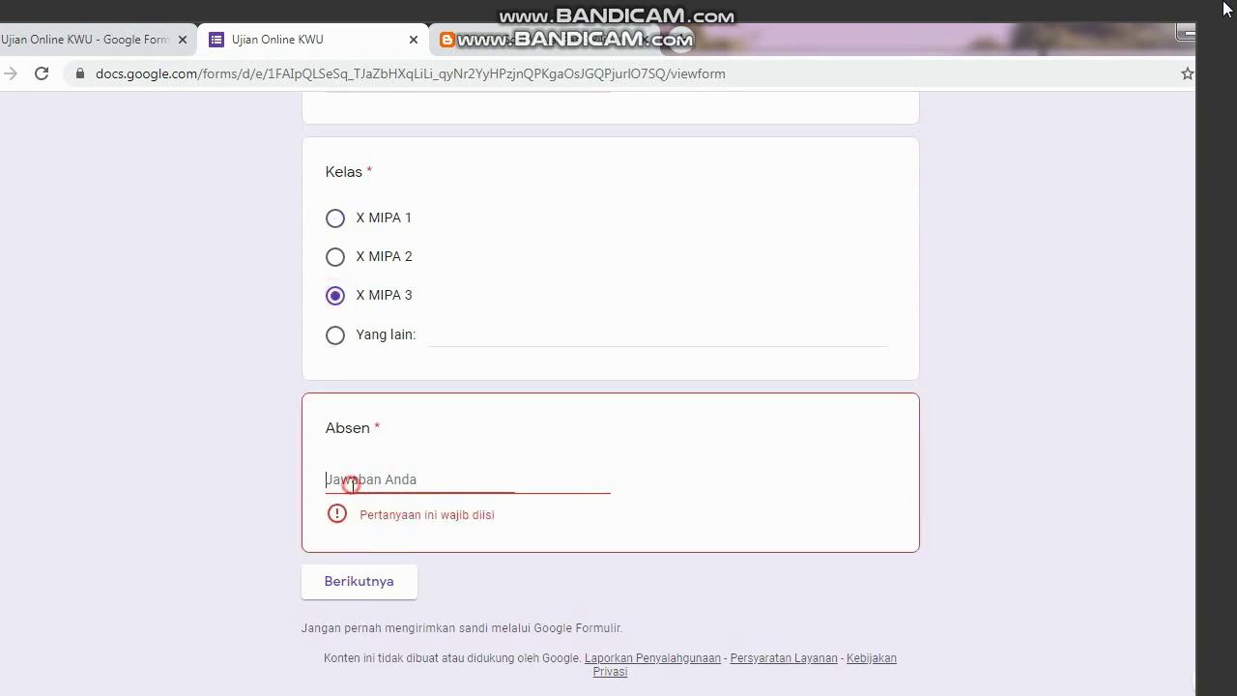
{"action": "type", "text": "15"}
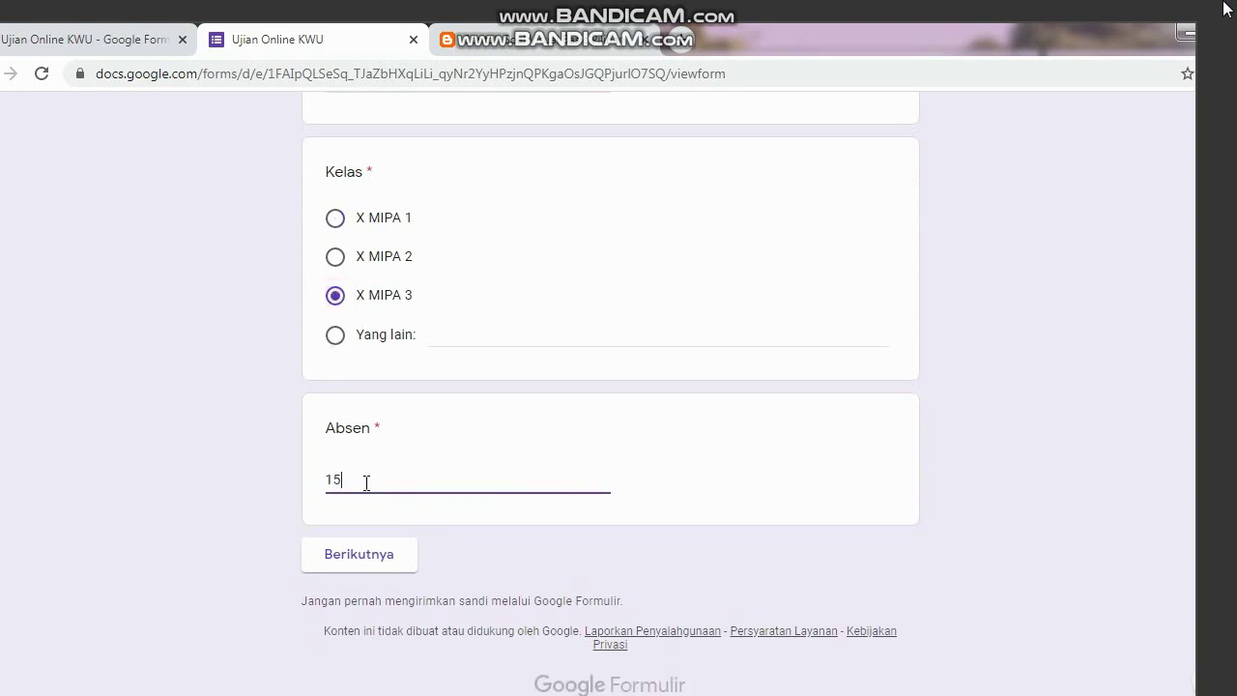
{"action": "left_click", "coordinate": [385, 549]}
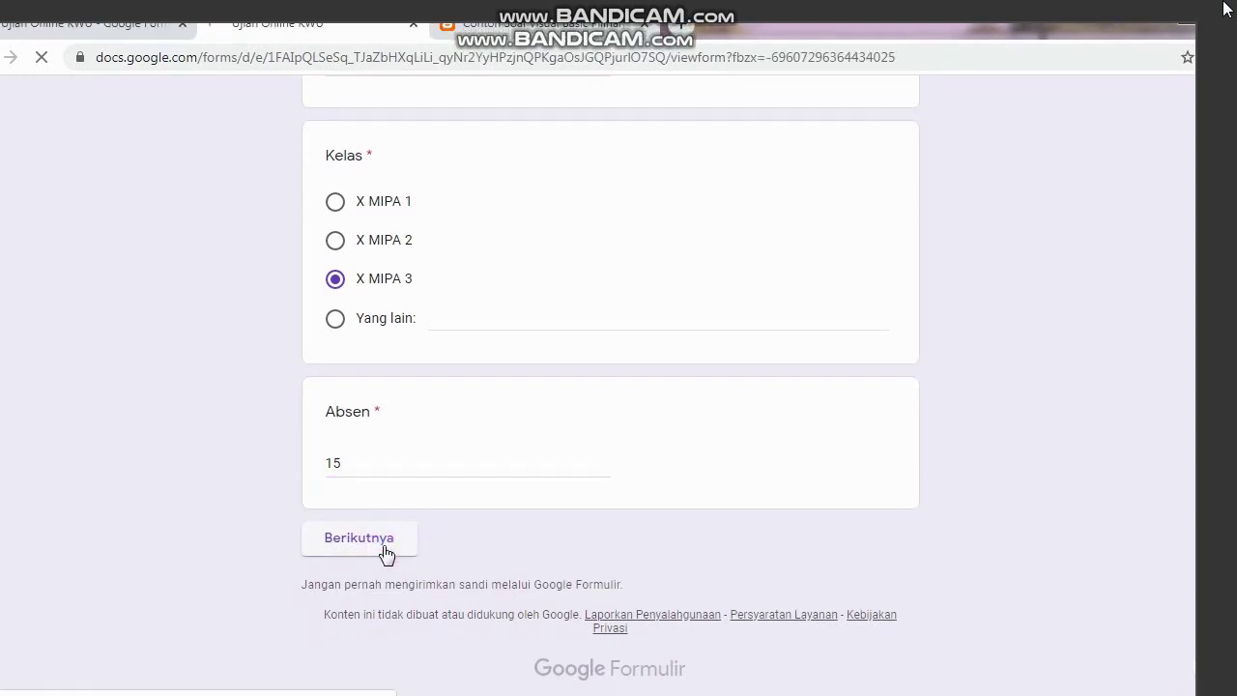
Answer question 1 with "A. Jendela Code", question 2 with "C. MoveNext" and question 3 with "A. Recordsource".
{"action": "scroll", "coordinate": [483, 293], "scroll_direction": "down", "scroll_amount": 2}
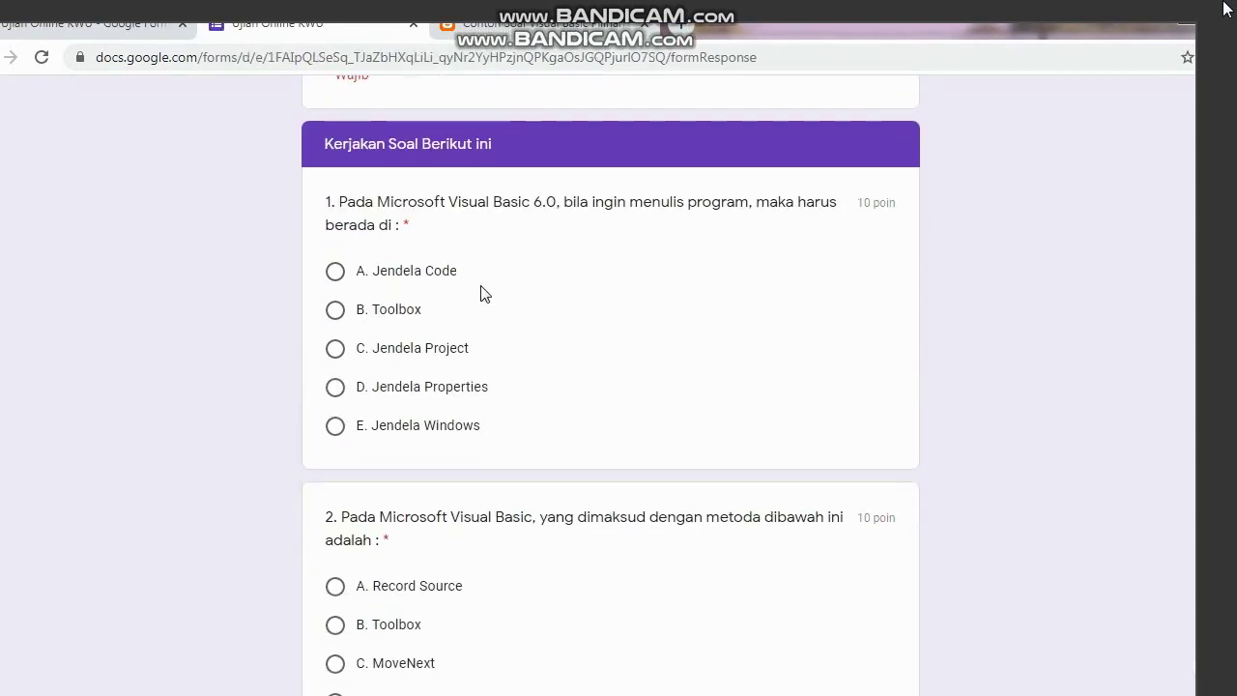
{"action": "left_click", "coordinate": [337, 277]}
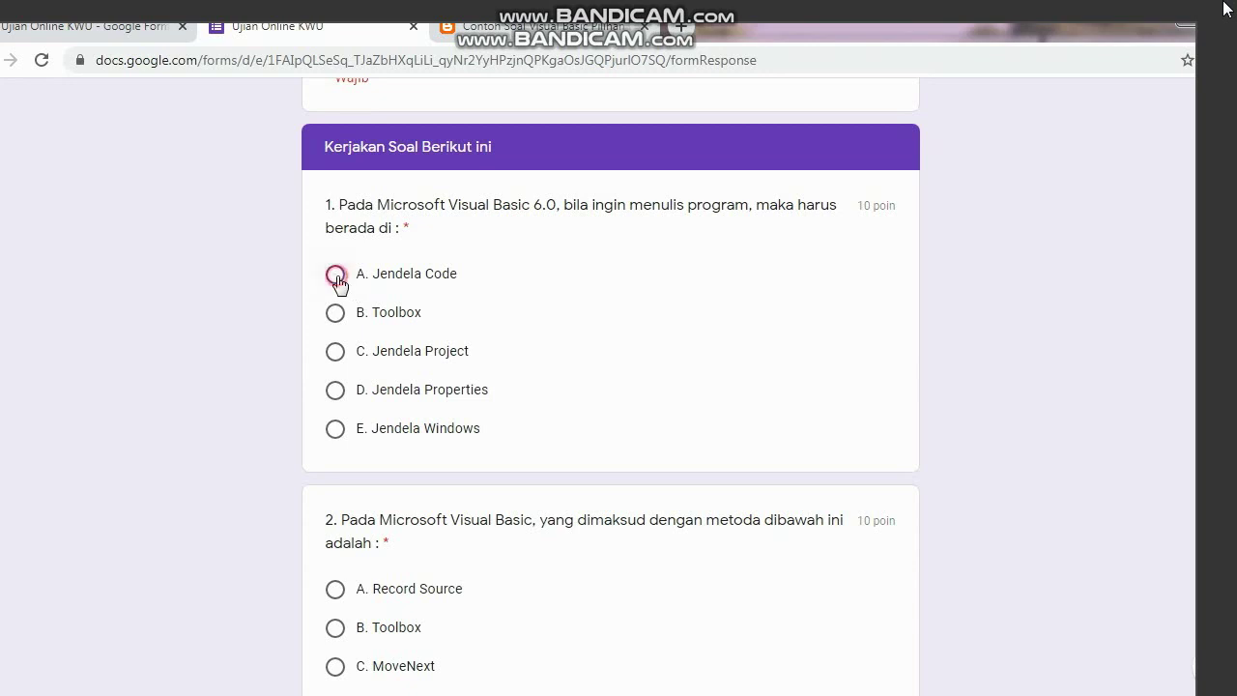
{"action": "scroll", "coordinate": [386, 415], "scroll_direction": "down", "scroll_amount": 2}
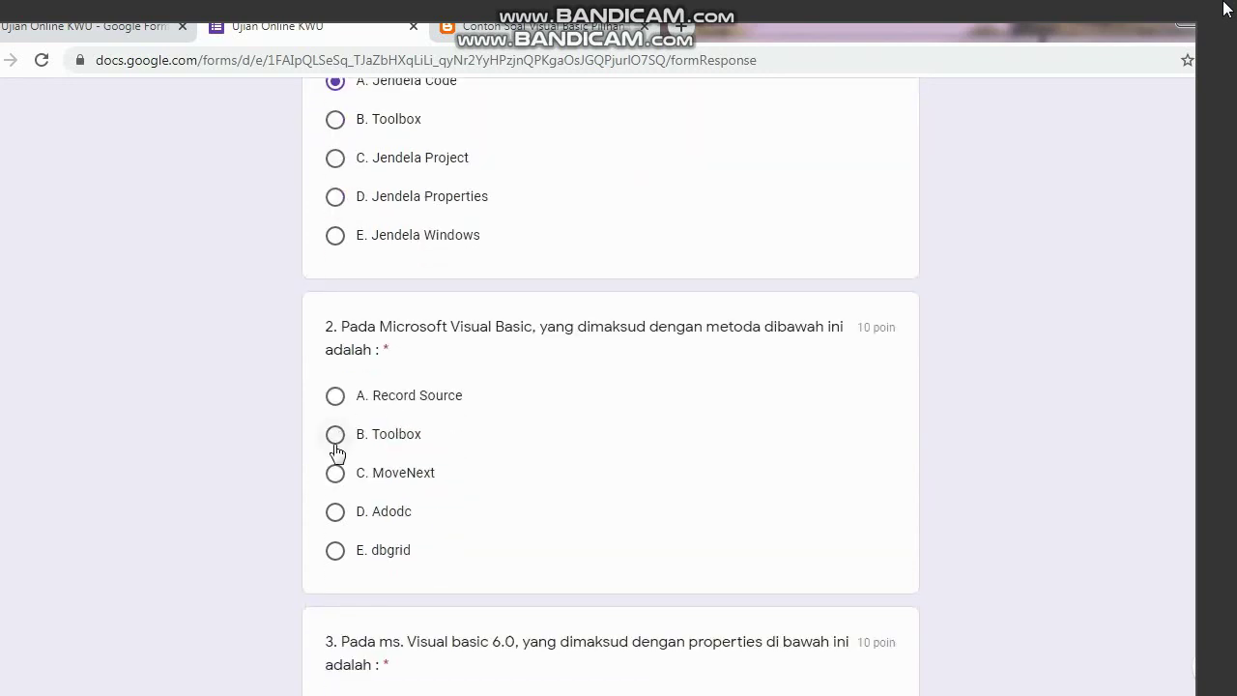
{"action": "left_click", "coordinate": [335, 473]}
{"action": "scroll", "coordinate": [334, 483], "scroll_direction": "down", "scroll_amount": 2}
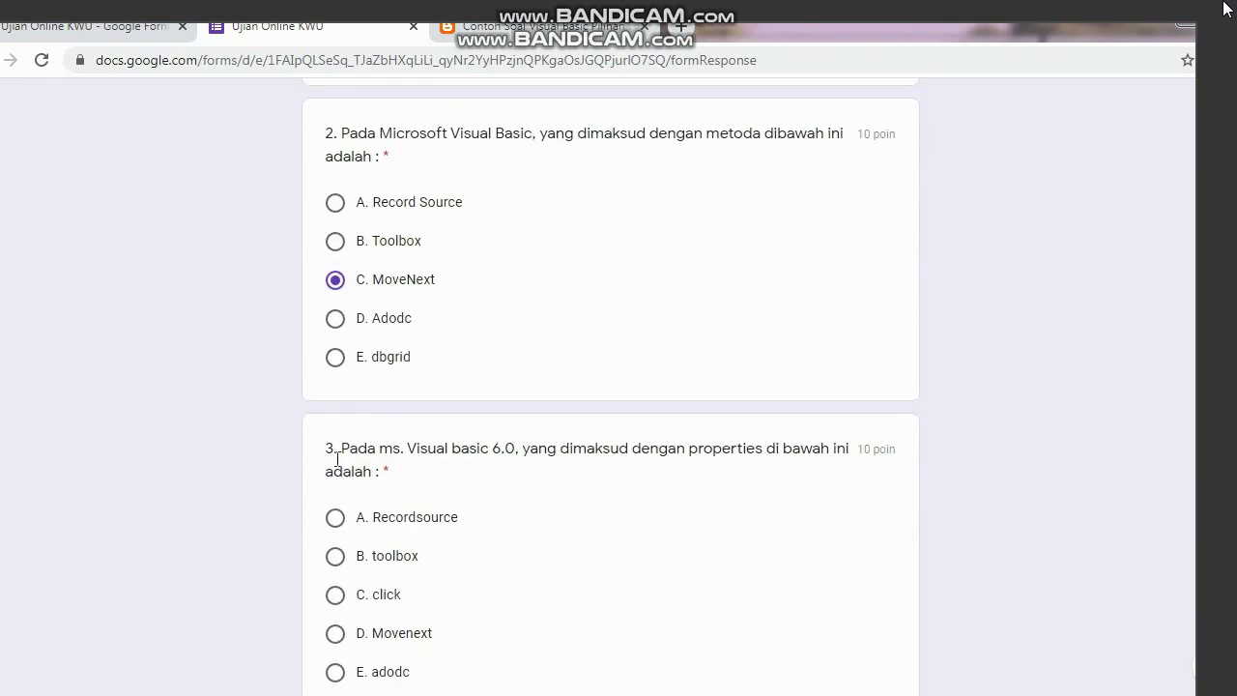
{"action": "left_click", "coordinate": [334, 519]}
{"action": "scroll", "coordinate": [336, 522], "scroll_direction": "down", "scroll_amount": 4}
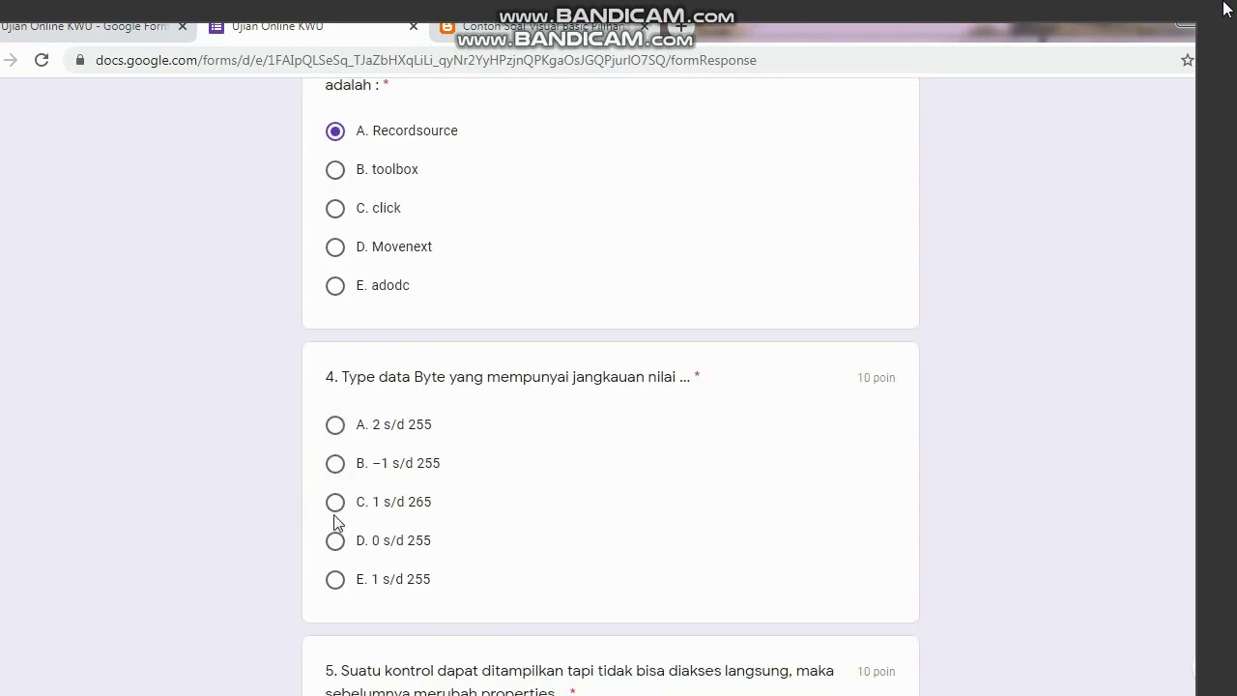
Answer question 4 with "C. 1 s/d 265" and question 5 with "A. Enabled", and submit the quiz.
{"action": "left_click", "coordinate": [336, 506]}
{"action": "scroll", "coordinate": [337, 512], "scroll_direction": "down", "scroll_amount": 3}
{"action": "scroll", "coordinate": [337, 511], "scroll_direction": "down", "scroll_amount": 1}
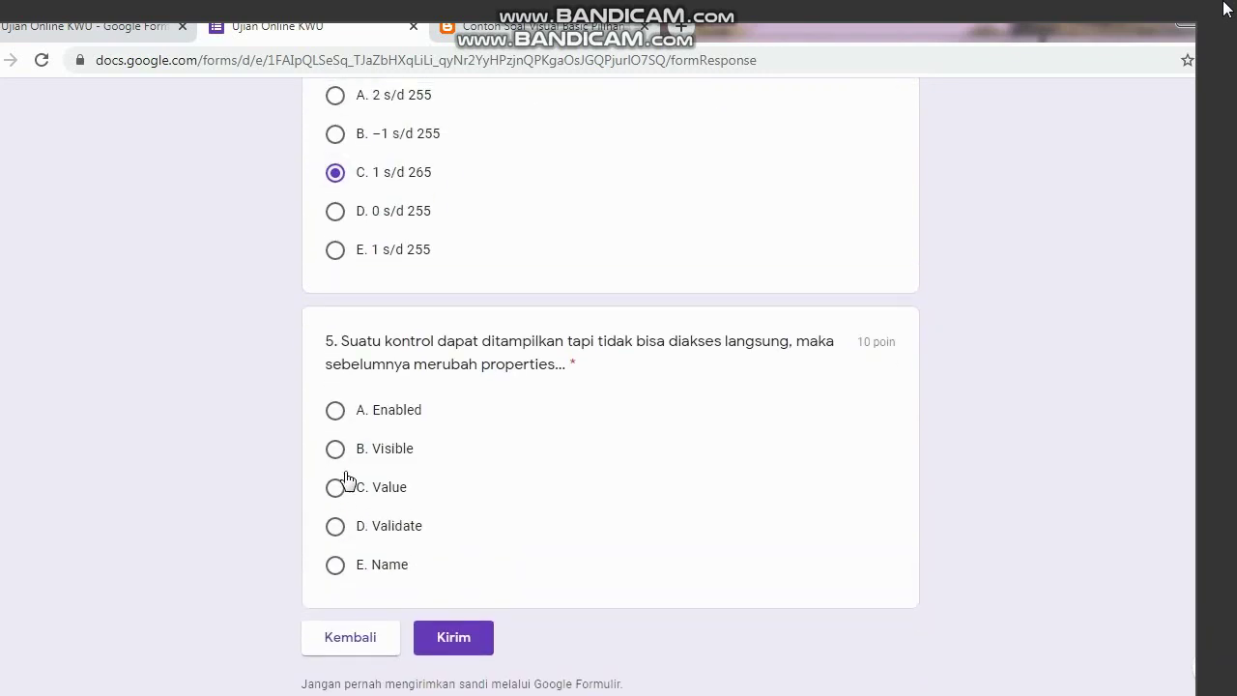
{"action": "left_click", "coordinate": [335, 423]}
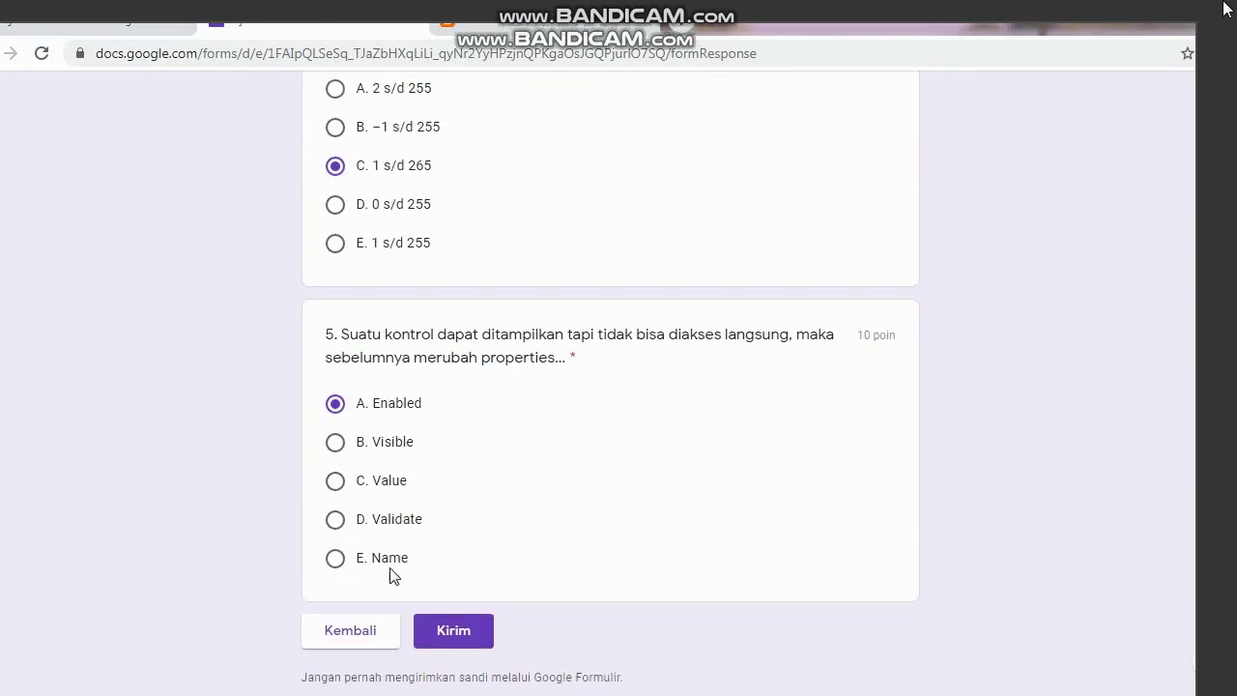
{"action": "left_click", "coordinate": [449, 604]}
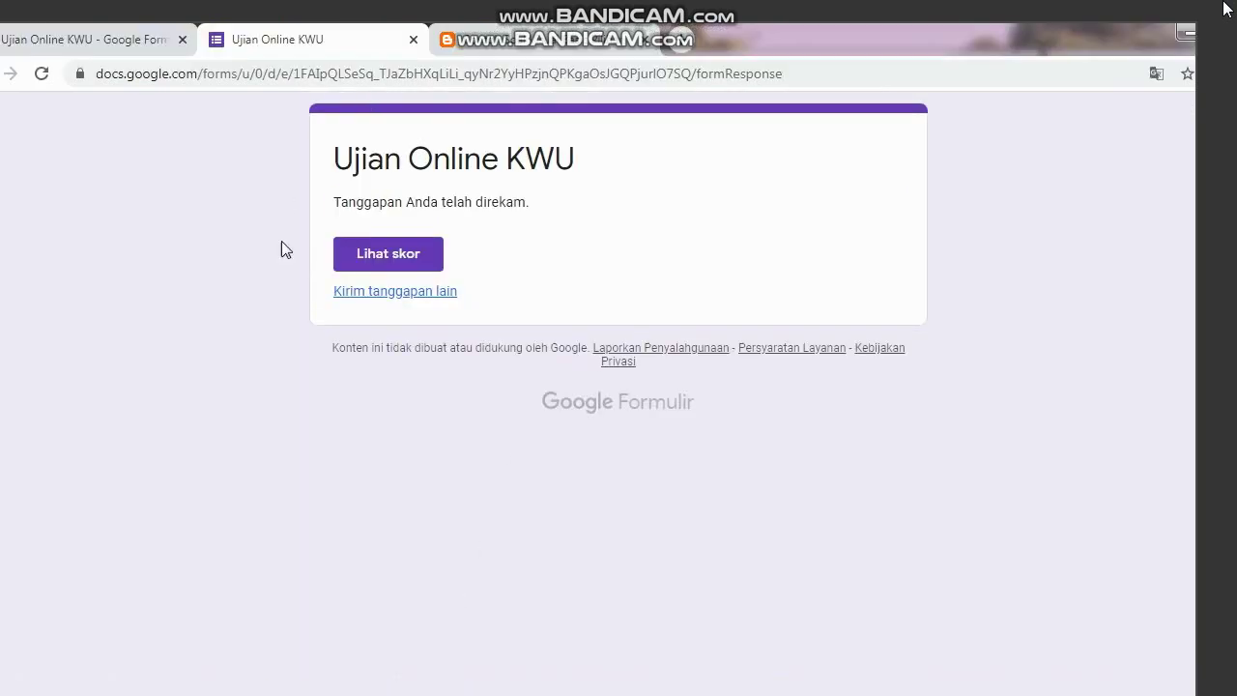
Open the score of the submitted quiz and review the total points and the marking of each answer.
{"action": "left_click", "coordinate": [388, 255]}
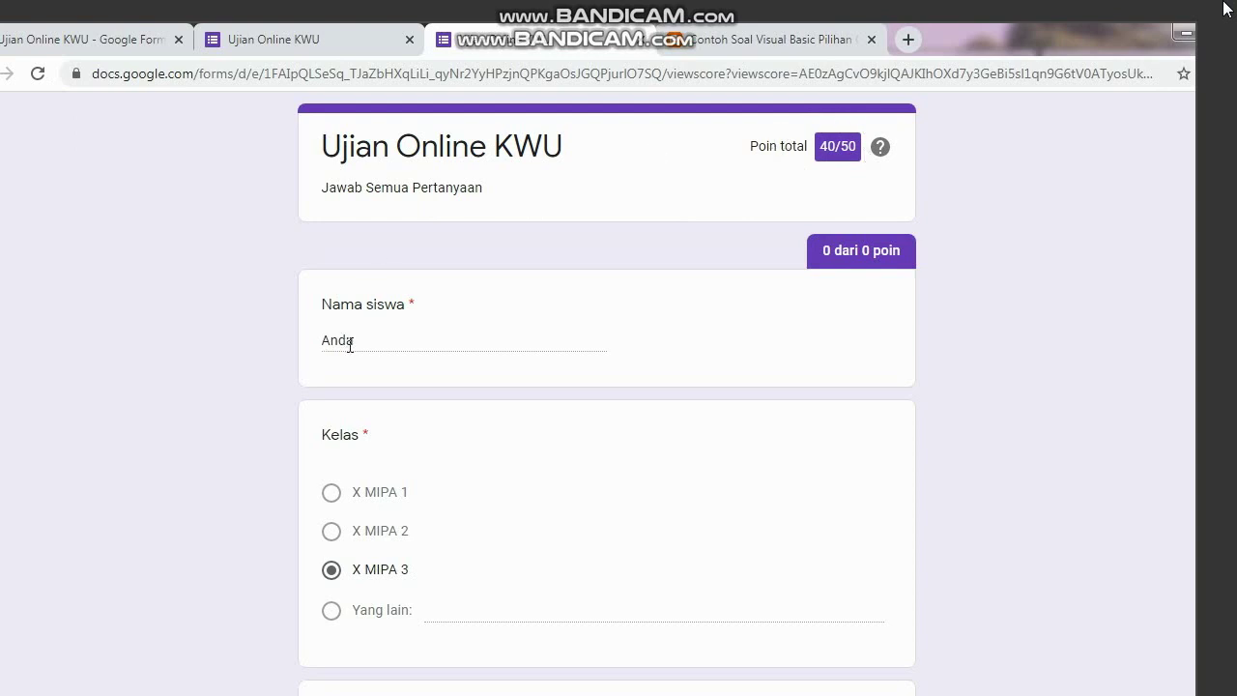
{"action": "scroll", "coordinate": [373, 553], "scroll_direction": "down", "scroll_amount": 2}
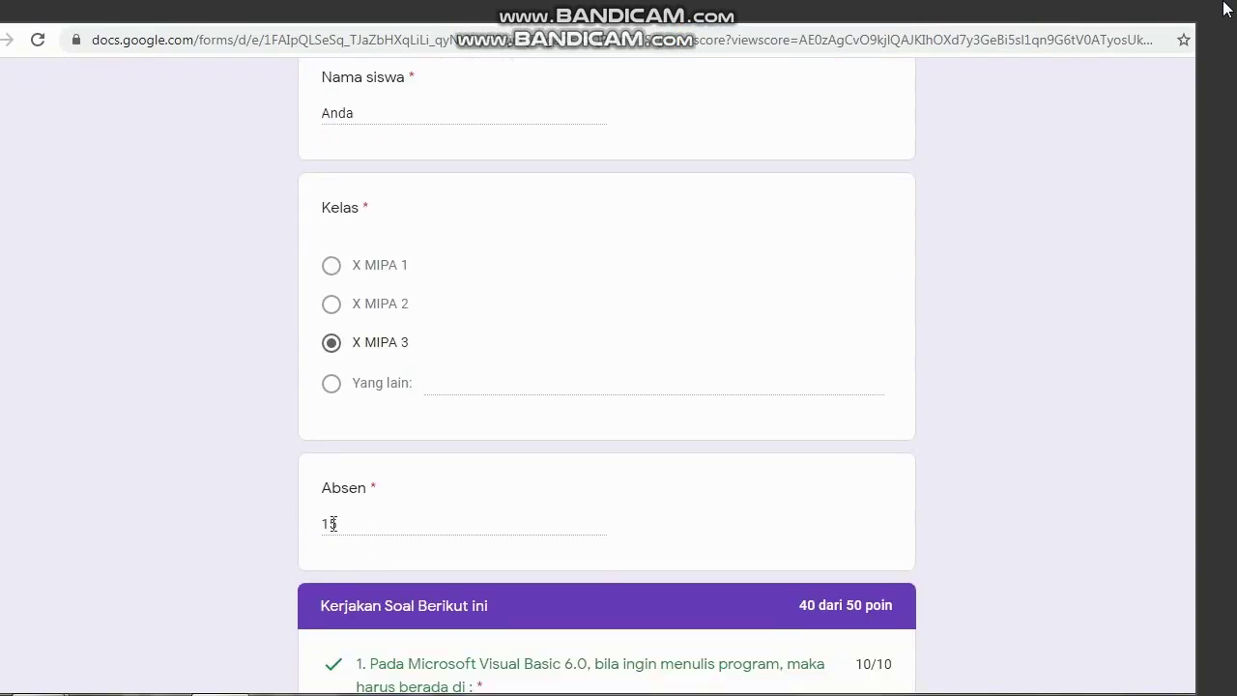
{"action": "scroll", "coordinate": [332, 523], "scroll_direction": "down", "scroll_amount": 4}
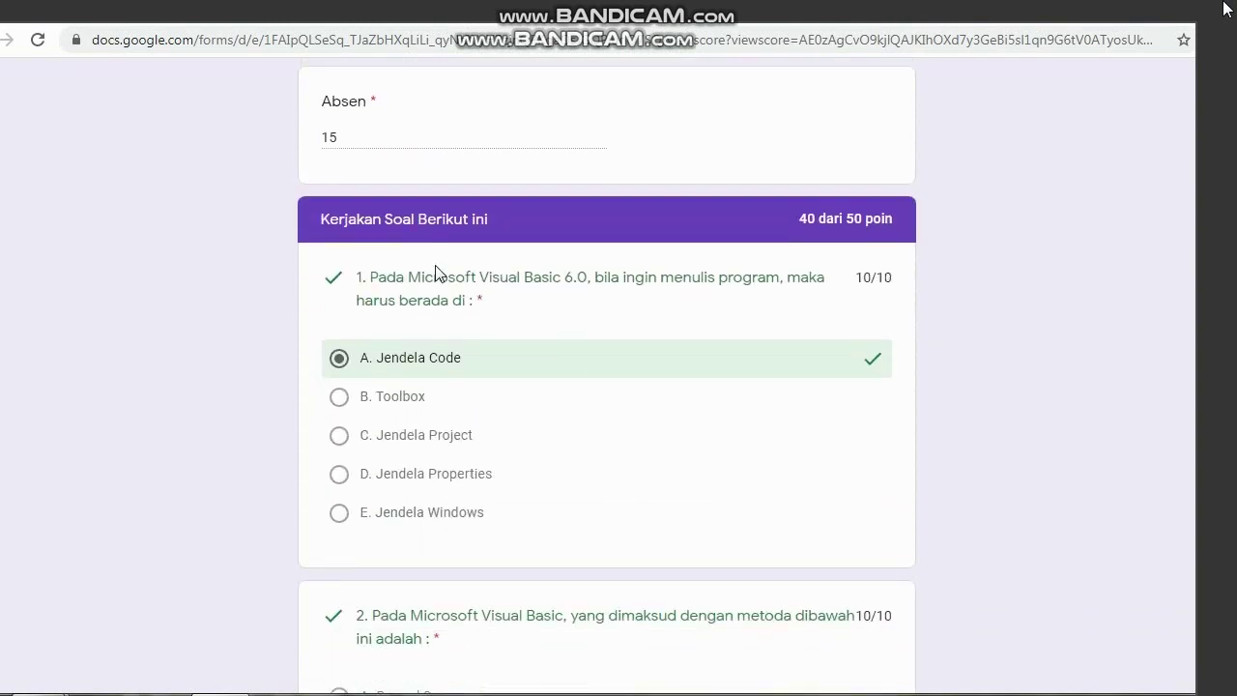
{"action": "scroll", "coordinate": [768, 408], "scroll_direction": "down", "scroll_amount": 3}
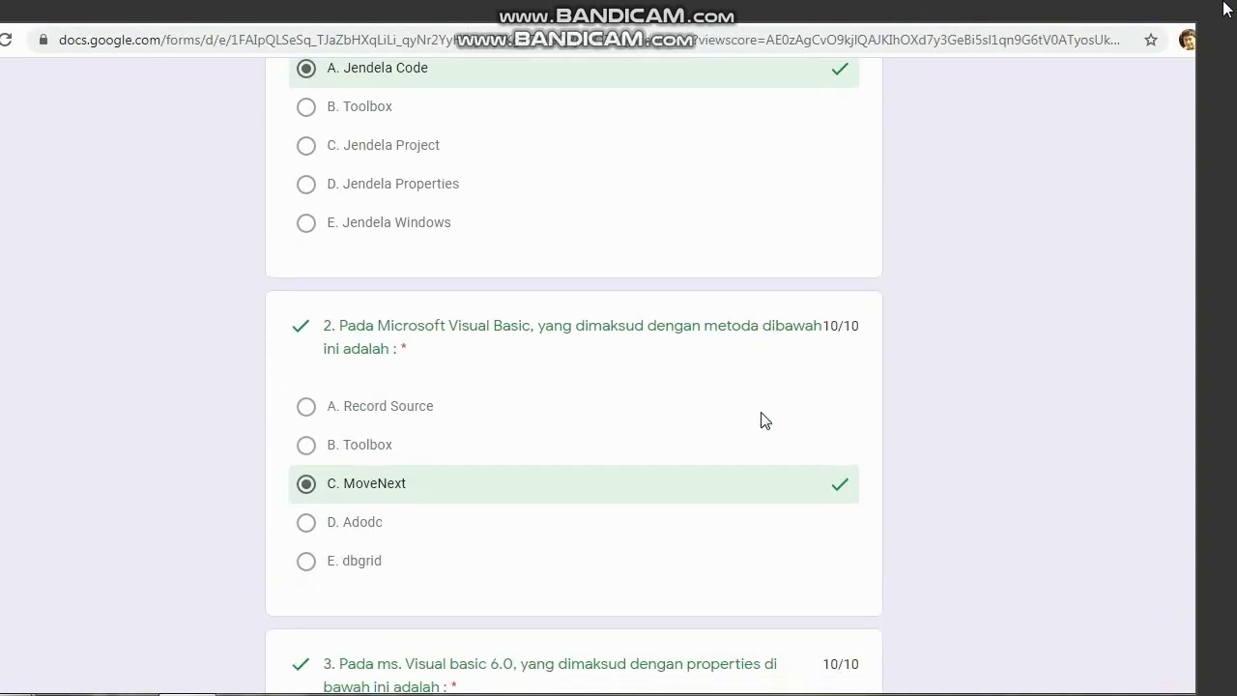
{"action": "scroll", "coordinate": [464, 473], "scroll_direction": "down", "scroll_amount": 5}
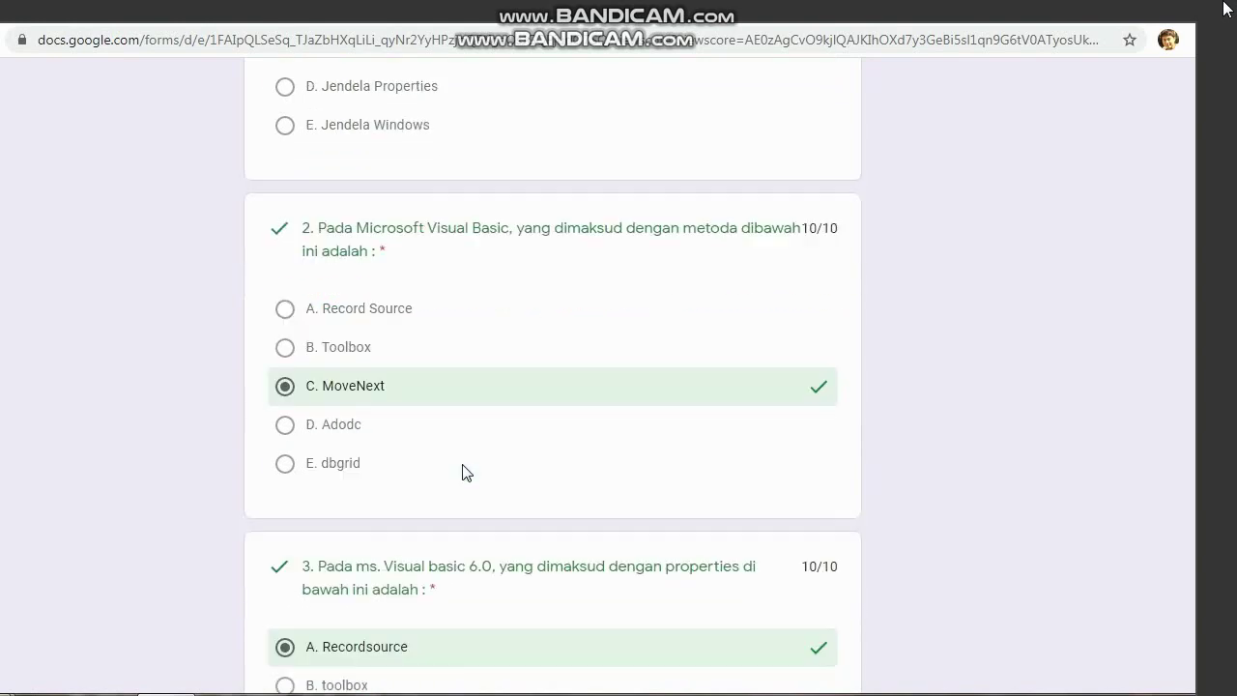
{"action": "scroll", "coordinate": [348, 452], "scroll_direction": "down", "scroll_amount": 1}
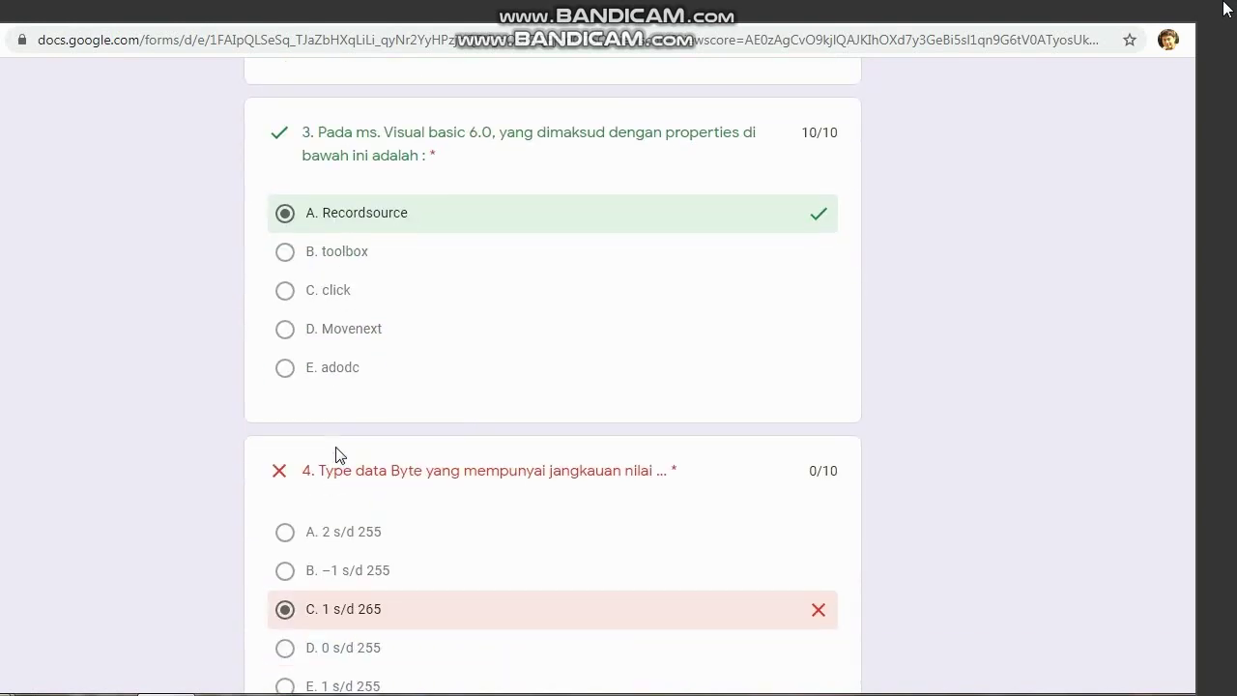
{"action": "scroll", "coordinate": [349, 466], "scroll_direction": "down", "scroll_amount": 1}
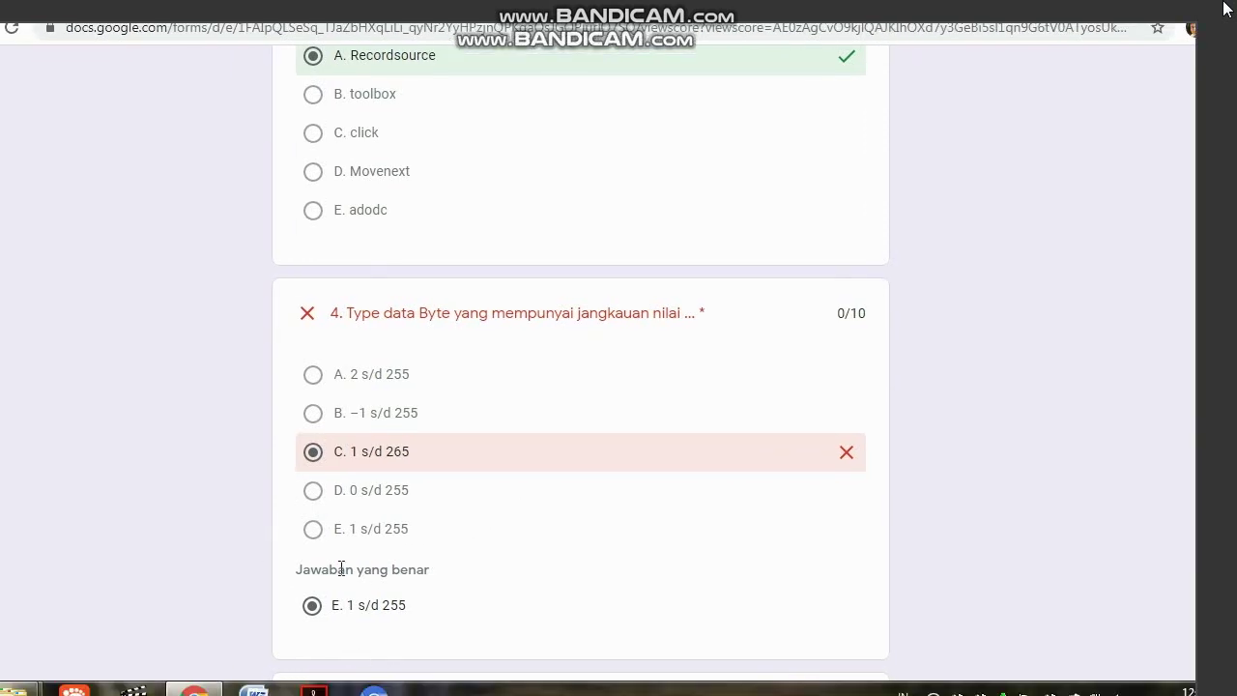
{"action": "scroll", "coordinate": [394, 633], "scroll_direction": "down", "scroll_amount": 4}
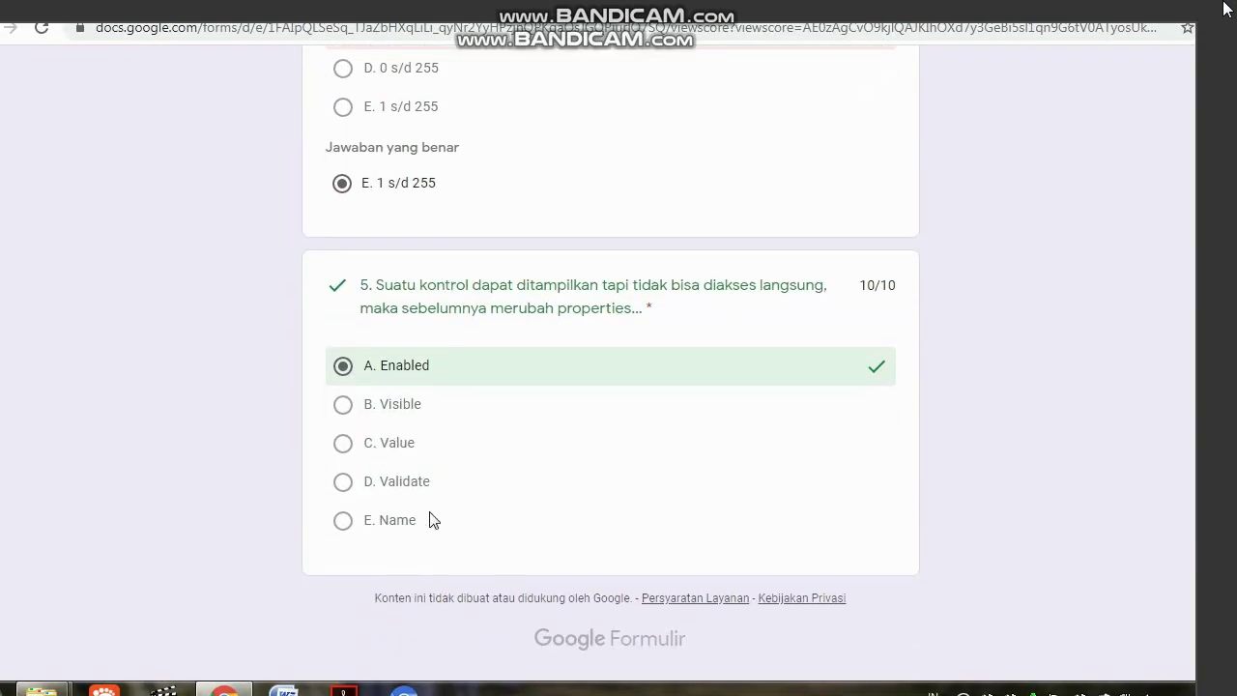
{"action": "scroll", "coordinate": [433, 520], "scroll_direction": "up", "scroll_amount": 13}
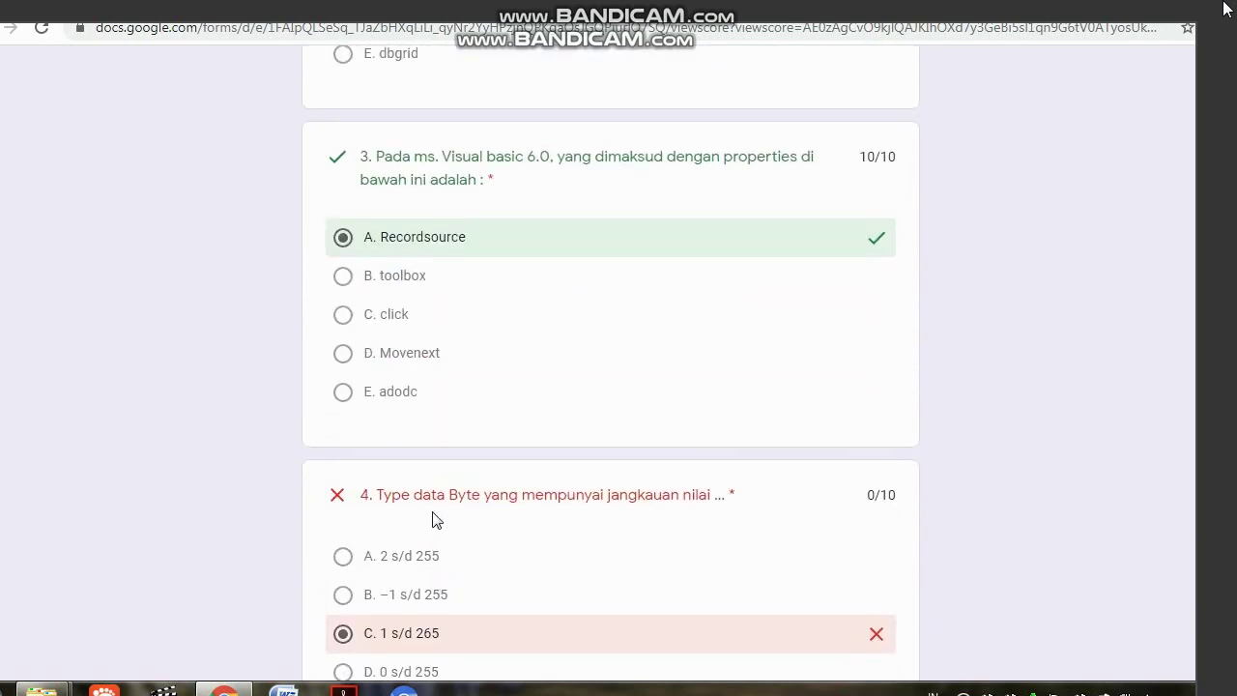
{"action": "scroll", "coordinate": [434, 519], "scroll_direction": "up", "scroll_amount": 5}
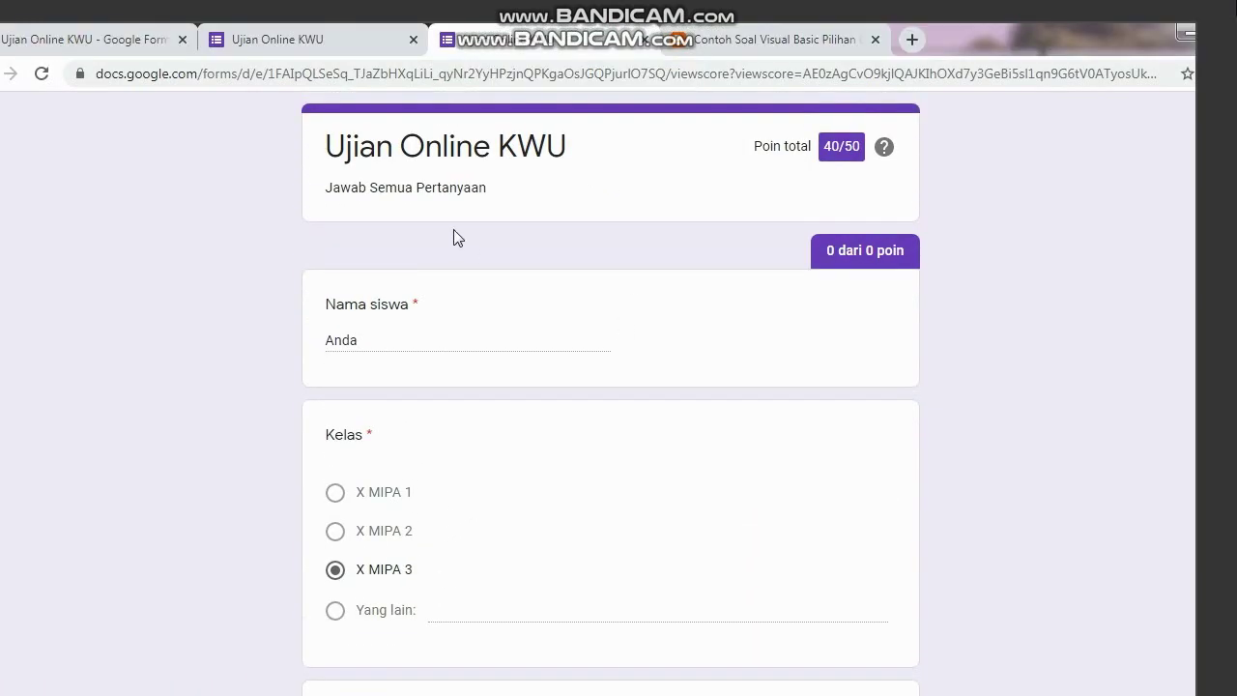
Return to the form editor and examine the responses summary, including the score distribution, frequently missed questions and per-question charts.
{"action": "left_click", "coordinate": [135, 39]}
{"action": "left_click", "coordinate": [661, 173]}
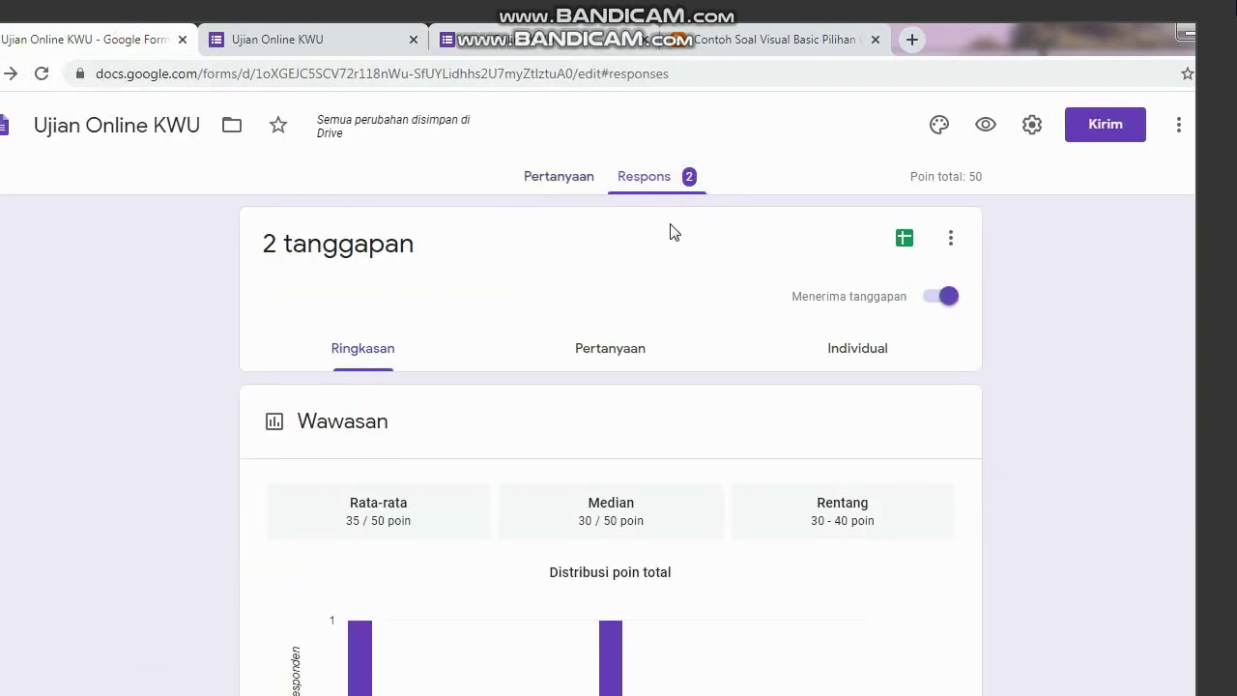
{"action": "scroll", "coordinate": [657, 299], "scroll_direction": "down", "scroll_amount": 3}
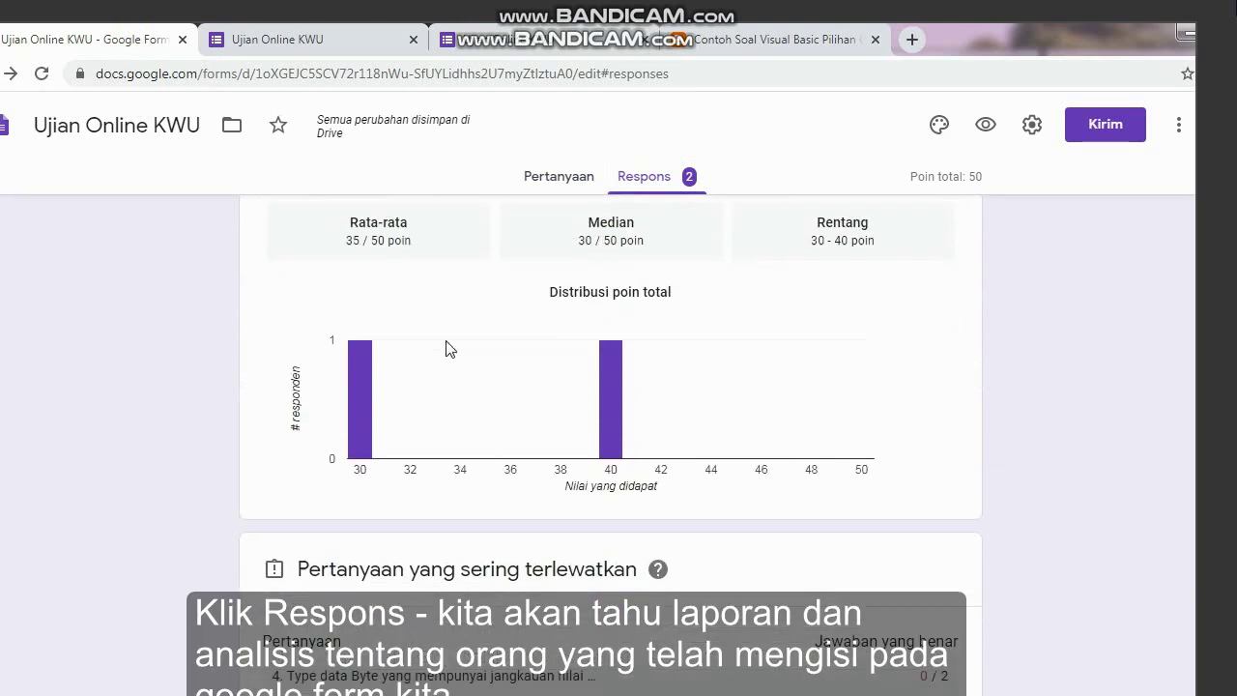
{"action": "scroll", "coordinate": [609, 259], "scroll_direction": "up", "scroll_amount": 1}
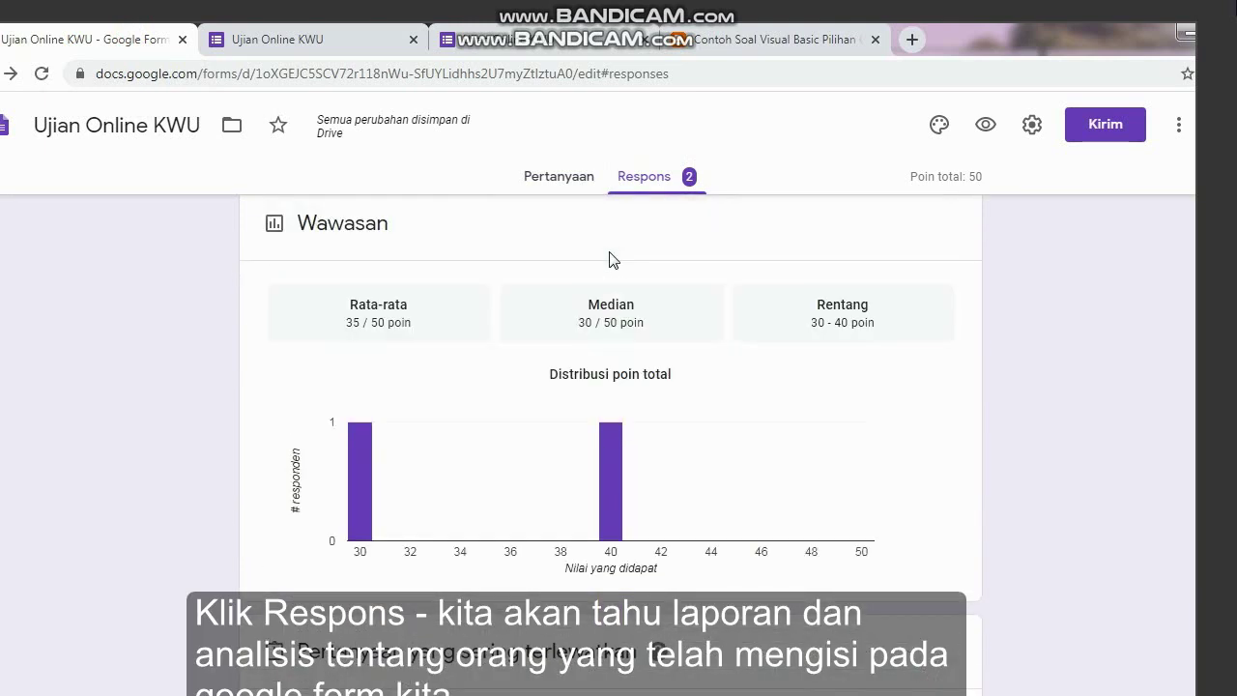
{"action": "scroll", "coordinate": [599, 419], "scroll_direction": "down", "scroll_amount": 3}
{"action": "scroll", "coordinate": [541, 454], "scroll_direction": "down", "scroll_amount": 4}
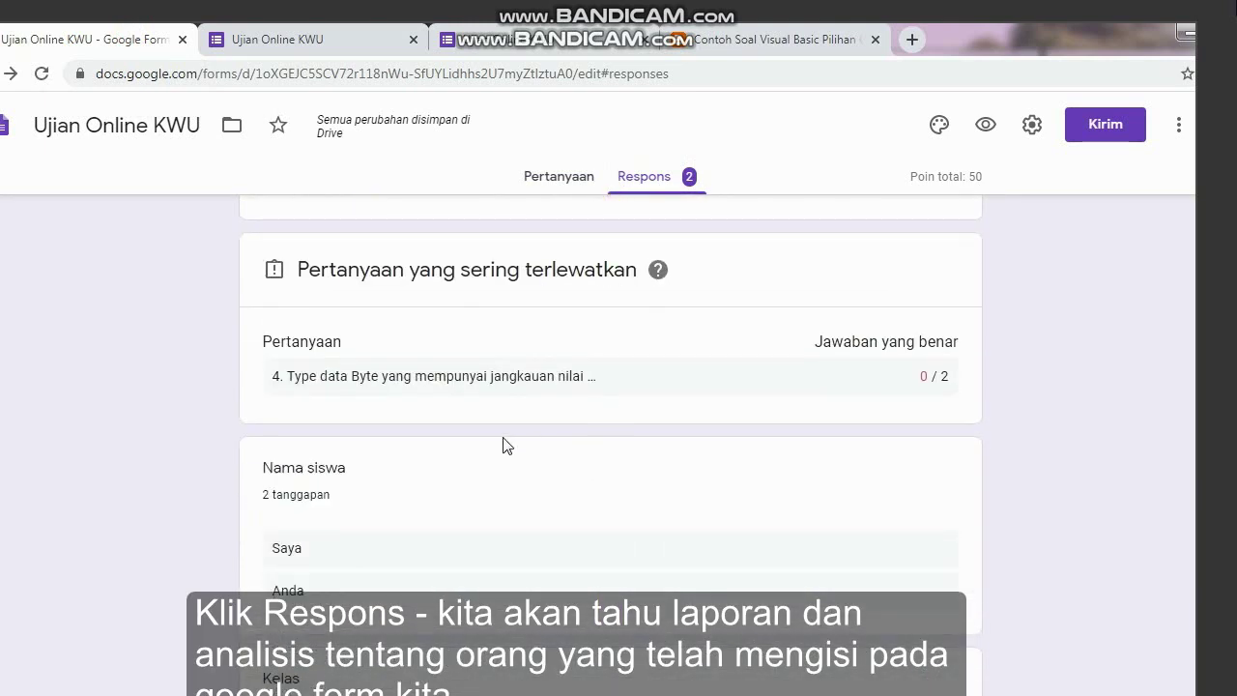
{"action": "scroll", "coordinate": [354, 525], "scroll_direction": "down", "scroll_amount": 5}
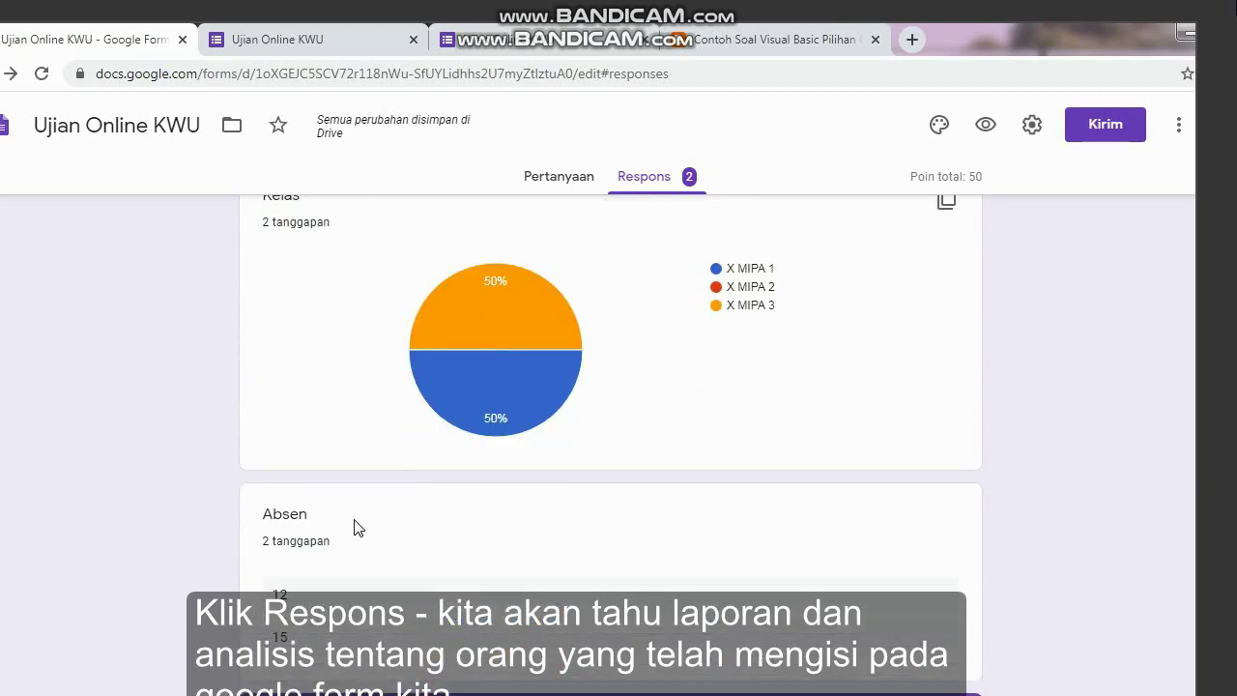
{"action": "scroll", "coordinate": [357, 527], "scroll_direction": "down", "scroll_amount": 12}
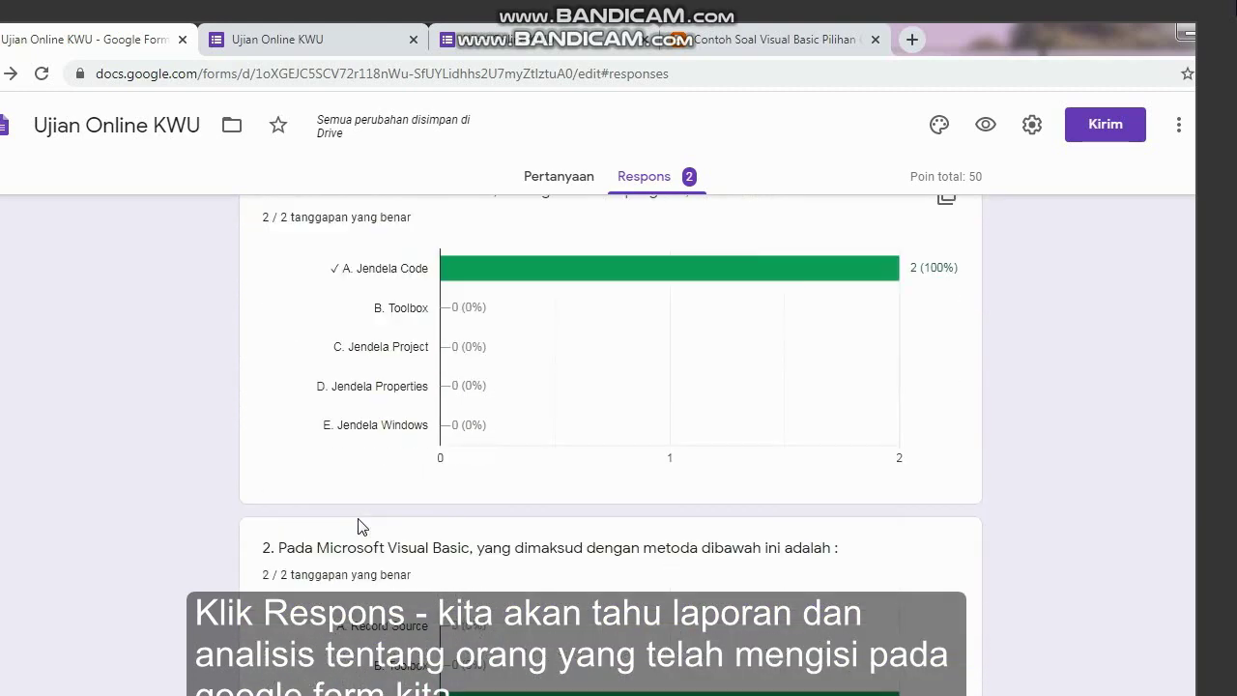
{"action": "scroll", "coordinate": [358, 525], "scroll_direction": "down", "scroll_amount": 4}
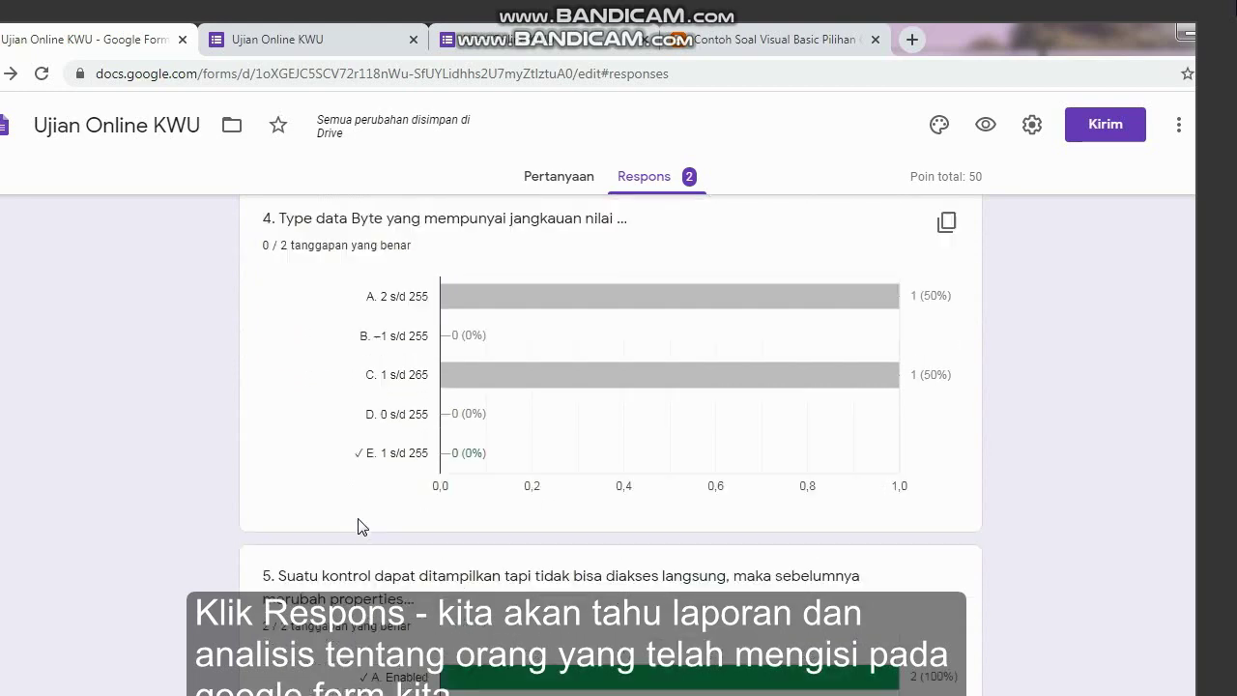
Switch the responses to the per-question view, select the question "Nama siswa" and examine its submitted answers.
{"action": "scroll", "coordinate": [358, 527], "scroll_direction": "up", "scroll_amount": 20}
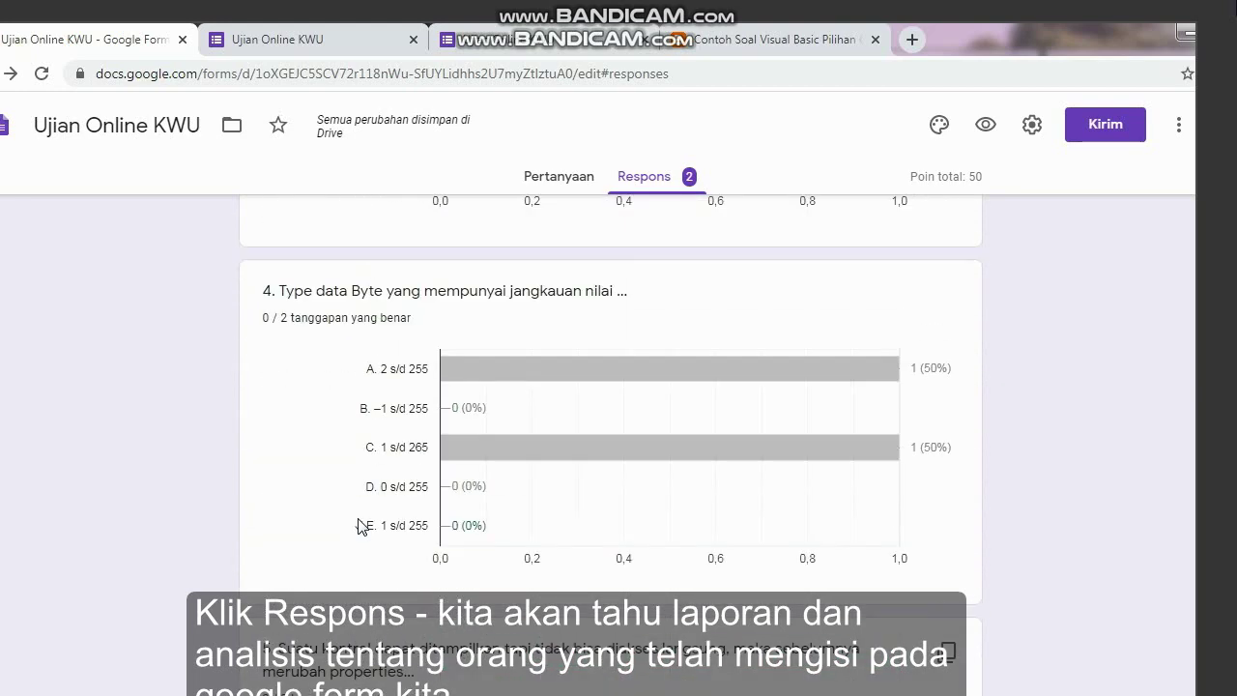
{"action": "scroll", "coordinate": [358, 527], "scroll_direction": "up", "scroll_amount": 15}
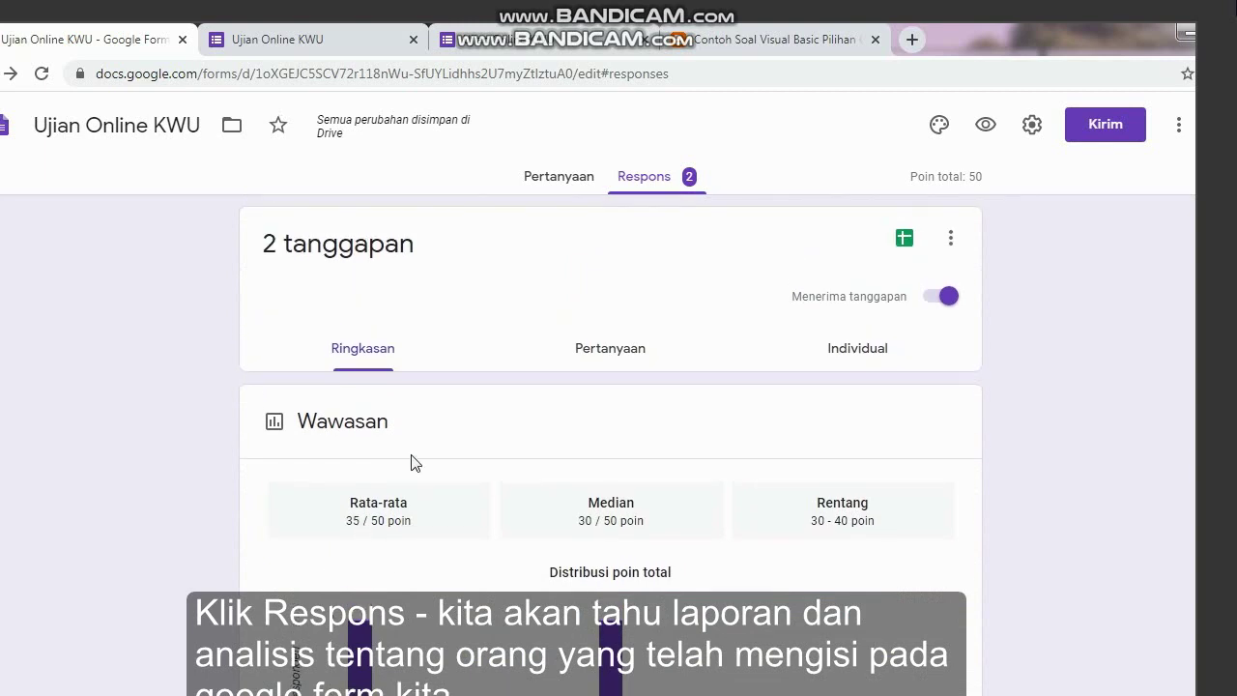
{"action": "left_click", "coordinate": [627, 350]}
{"action": "scroll", "coordinate": [252, 496], "scroll_direction": "down", "scroll_amount": 2}
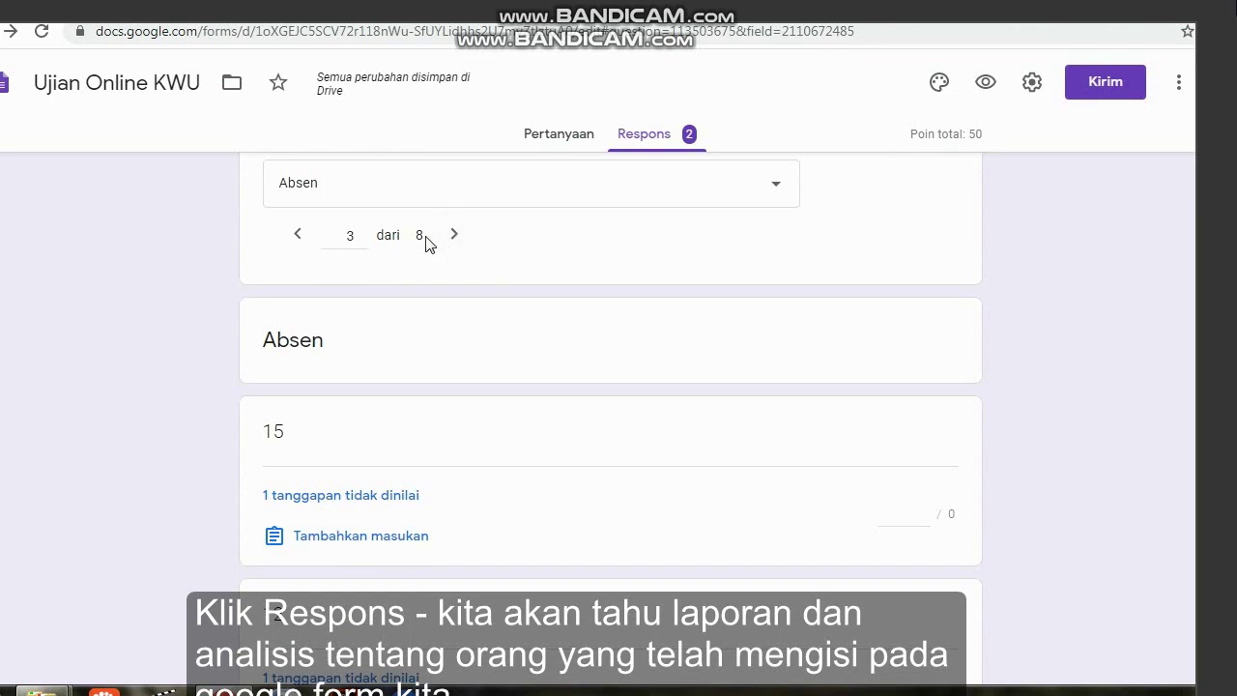
{"action": "scroll", "coordinate": [428, 243], "scroll_direction": "up", "scroll_amount": 1}
{"action": "left_click", "coordinate": [489, 285]}
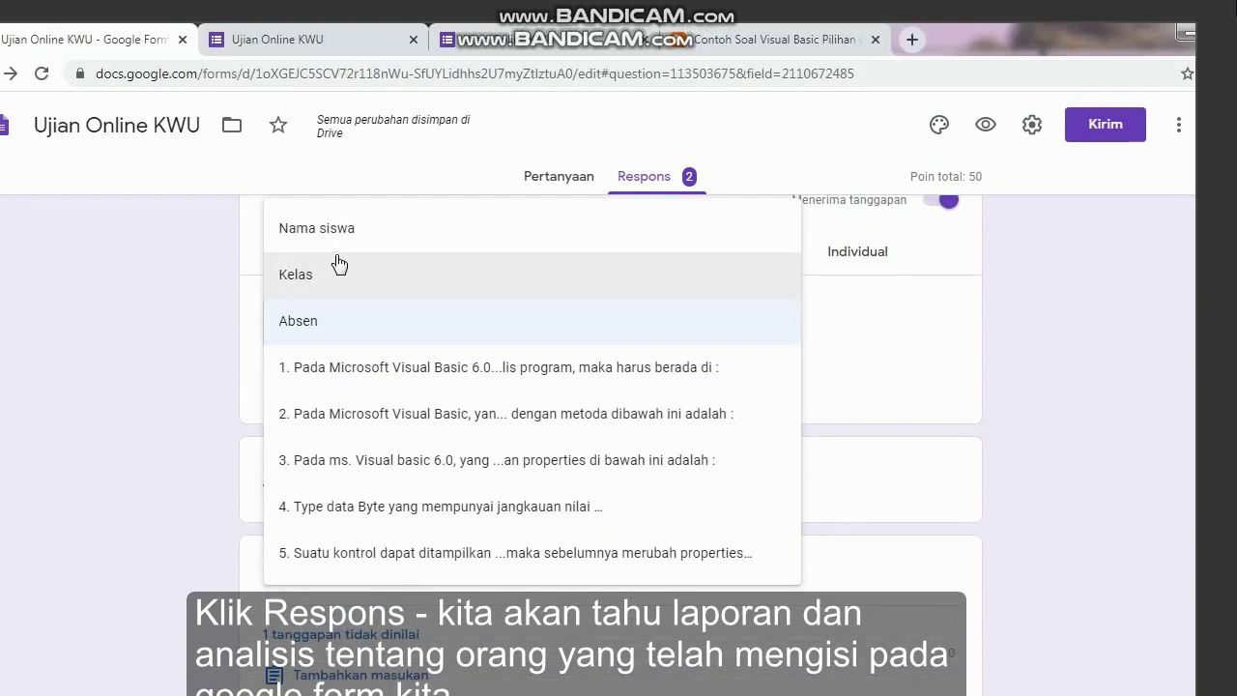
{"action": "left_click", "coordinate": [345, 201]}
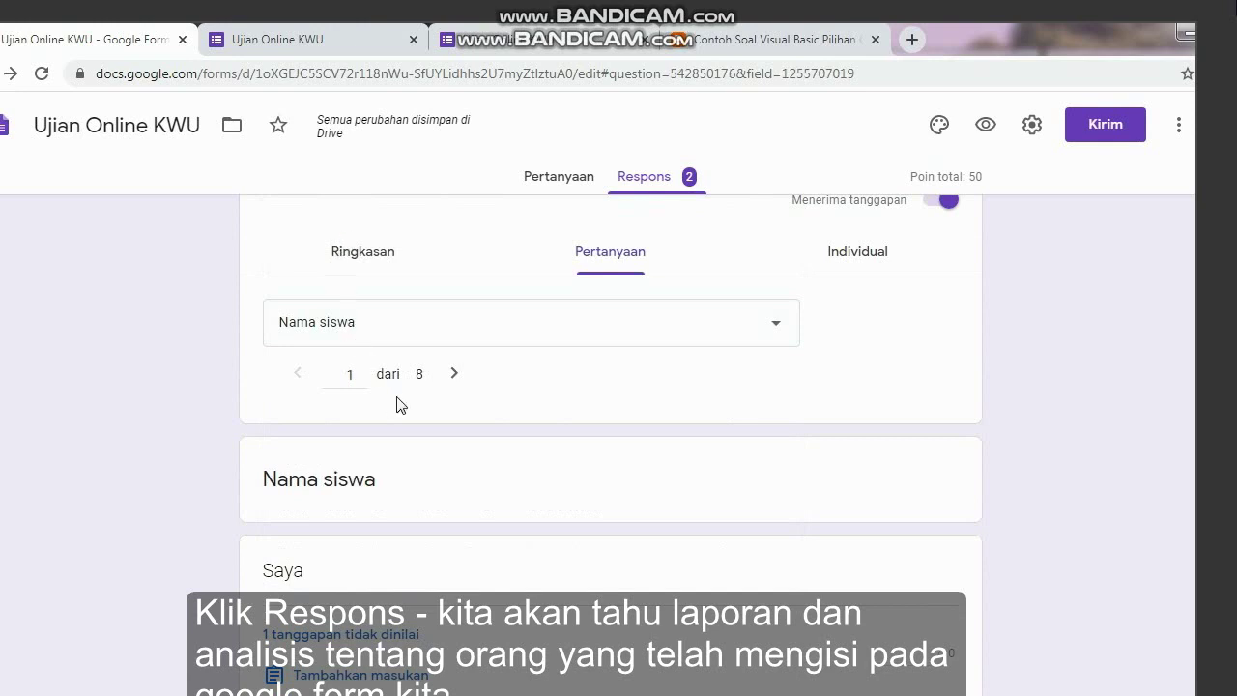
{"action": "scroll", "coordinate": [417, 445], "scroll_direction": "down", "scroll_amount": 2}
{"action": "scroll", "coordinate": [290, 551], "scroll_direction": "down", "scroll_amount": 1}
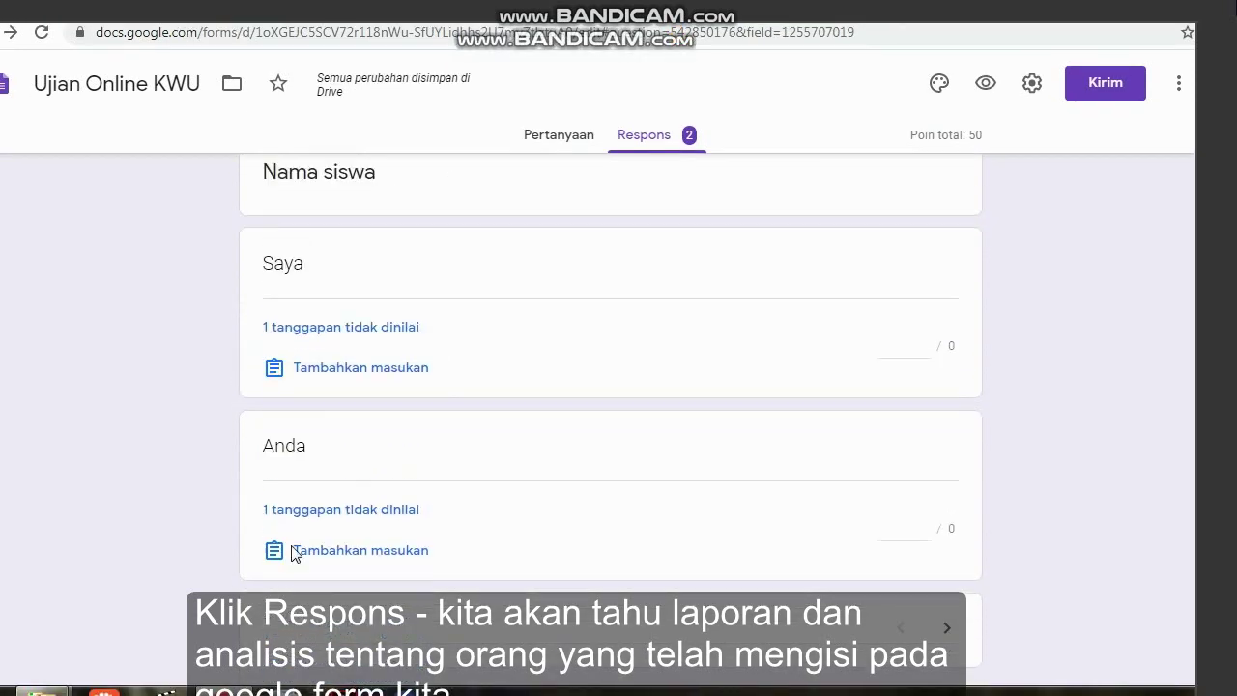
Show the responses by individual respondent and examine the first respondent's submission and score.
{"action": "scroll", "coordinate": [676, 348], "scroll_direction": "up", "scroll_amount": 4}
{"action": "left_click", "coordinate": [836, 320]}
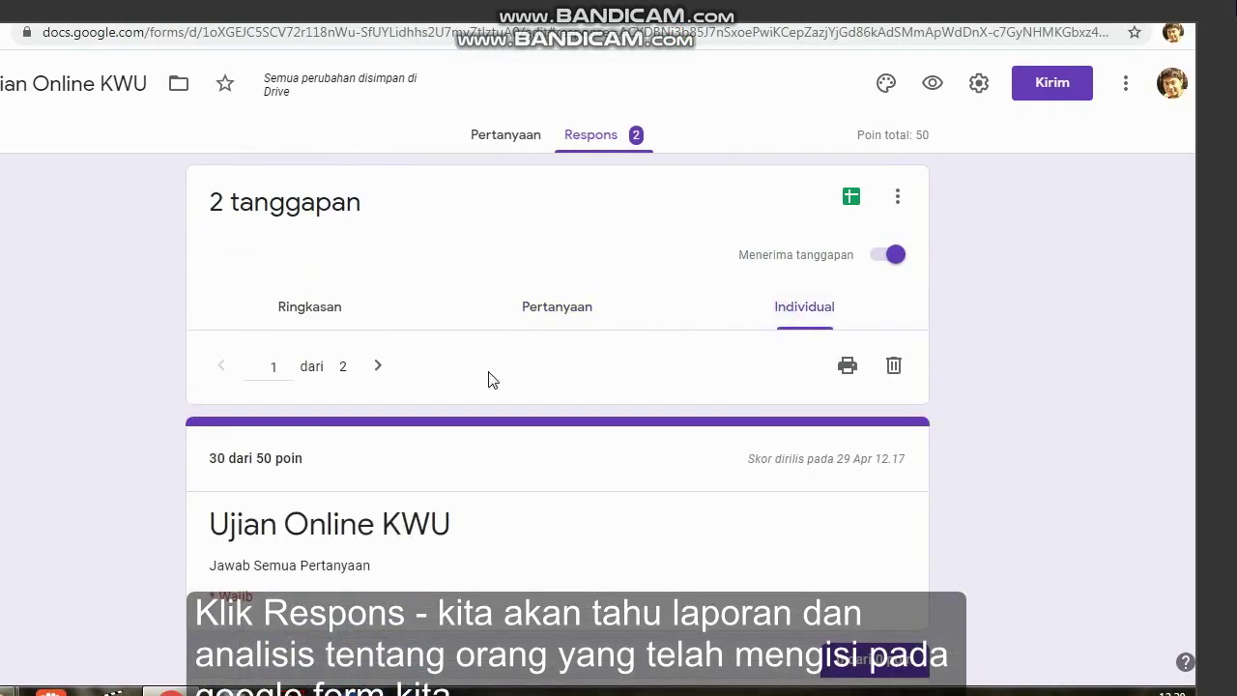
{"action": "scroll", "coordinate": [486, 386], "scroll_direction": "down", "scroll_amount": 1}
{"action": "scroll", "coordinate": [271, 406], "scroll_direction": "down", "scroll_amount": 2}
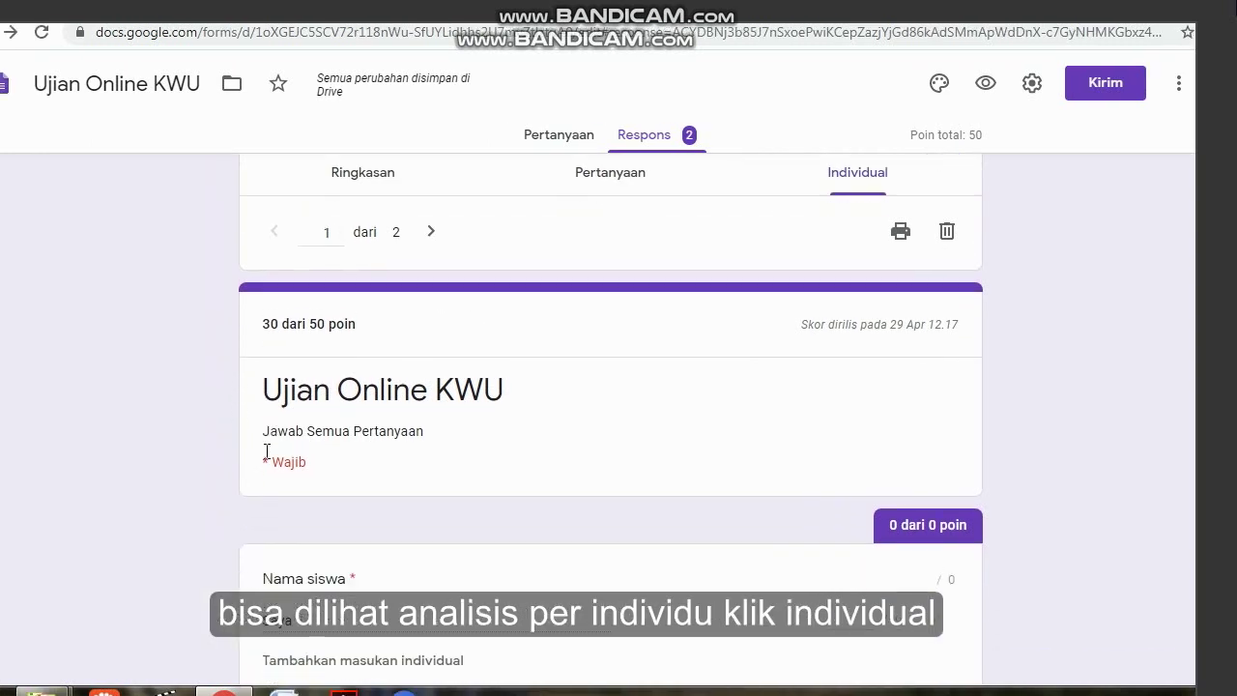